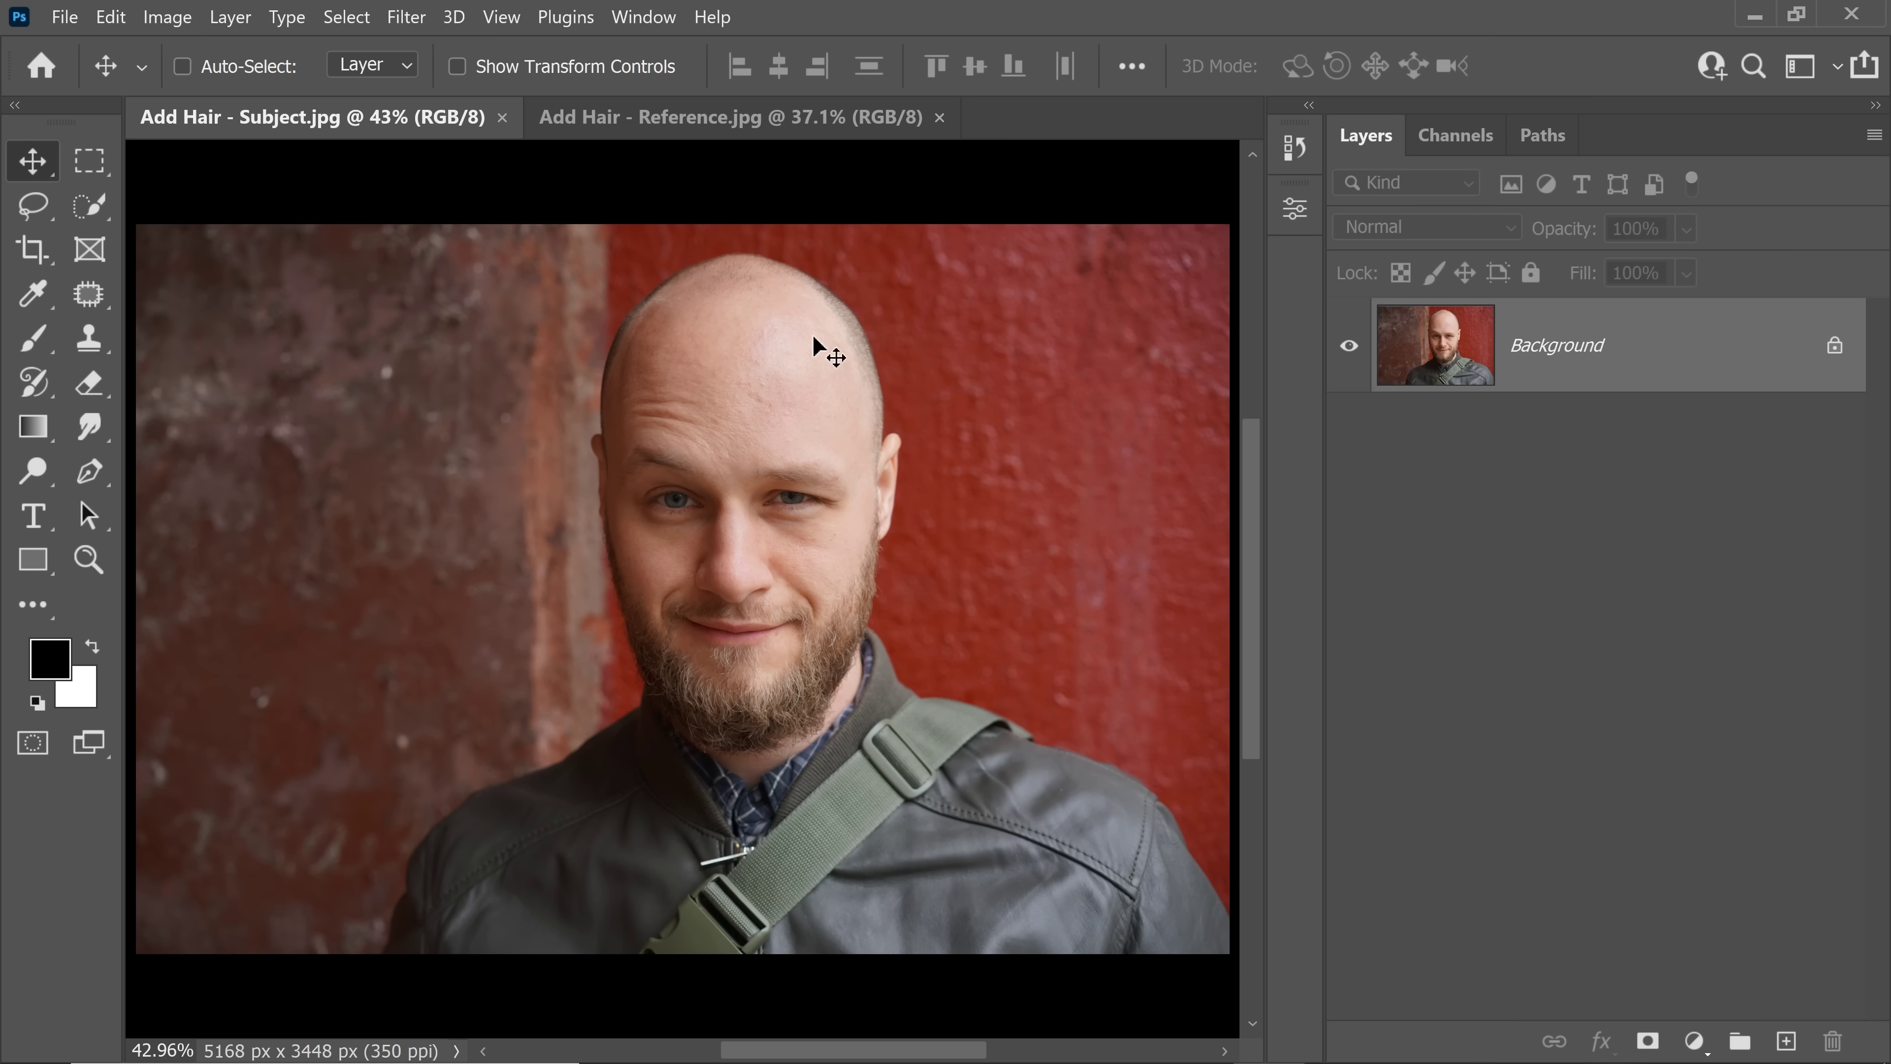
- Zoom in on Reference.jpg and lasso the long-haired man's hair and head area
{"action": "left_click", "coordinate": [752, 143]}
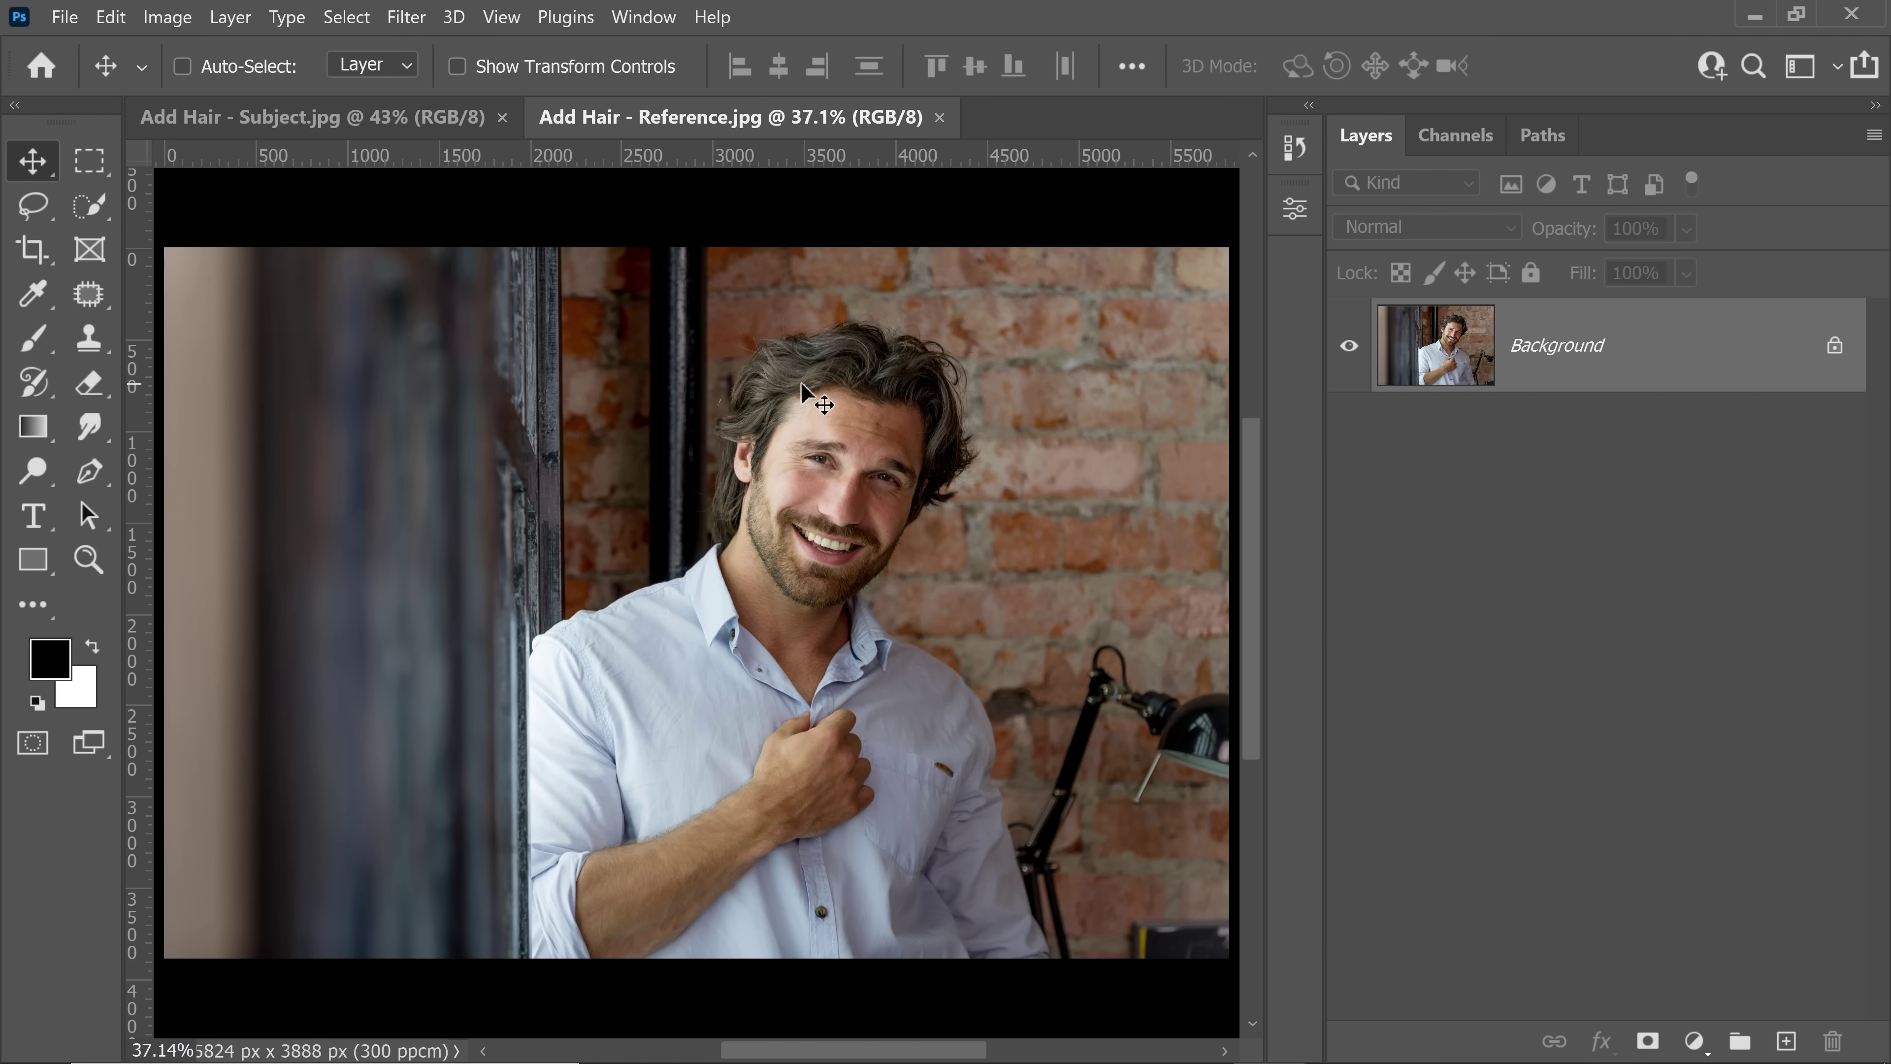
{"action": "key", "text": "ctrl+space"}
{"action": "left_click_drag", "start_coordinate": [891, 431], "coordinate": [925, 423]}
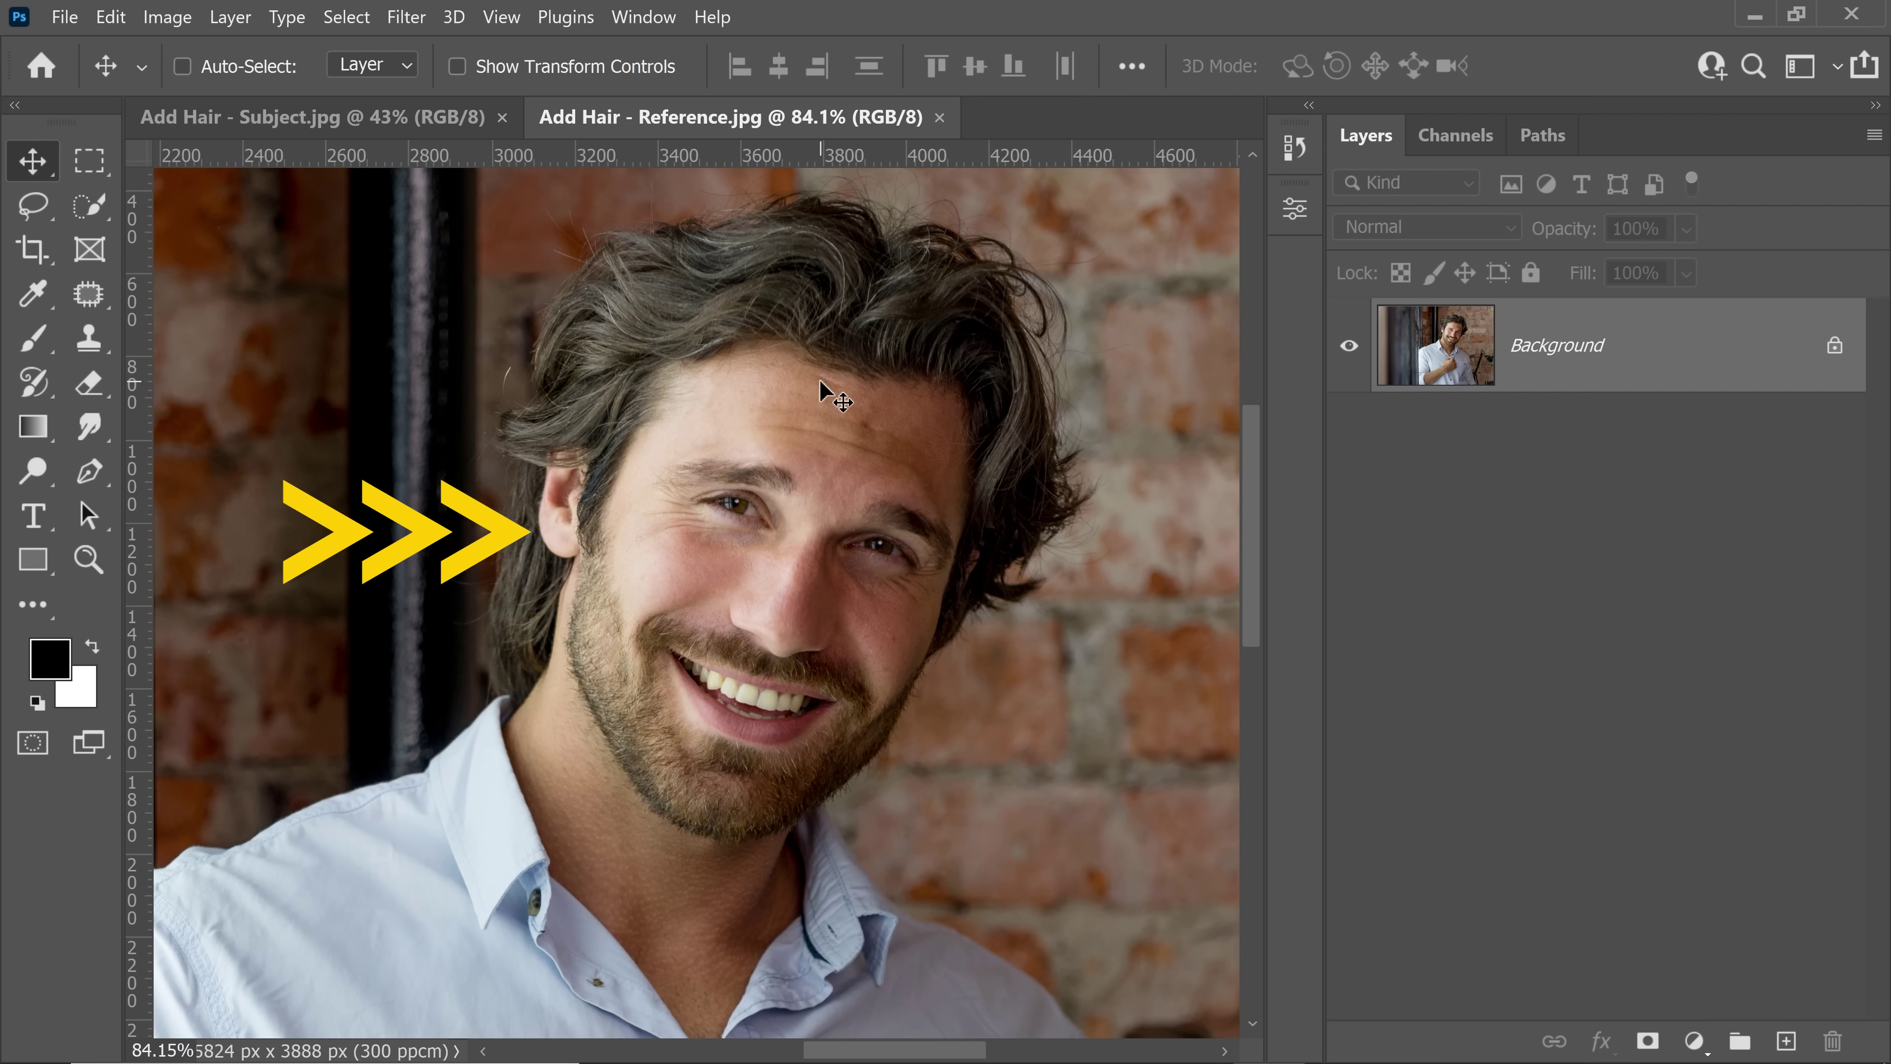
{"action": "left_click", "coordinate": [32, 205]}
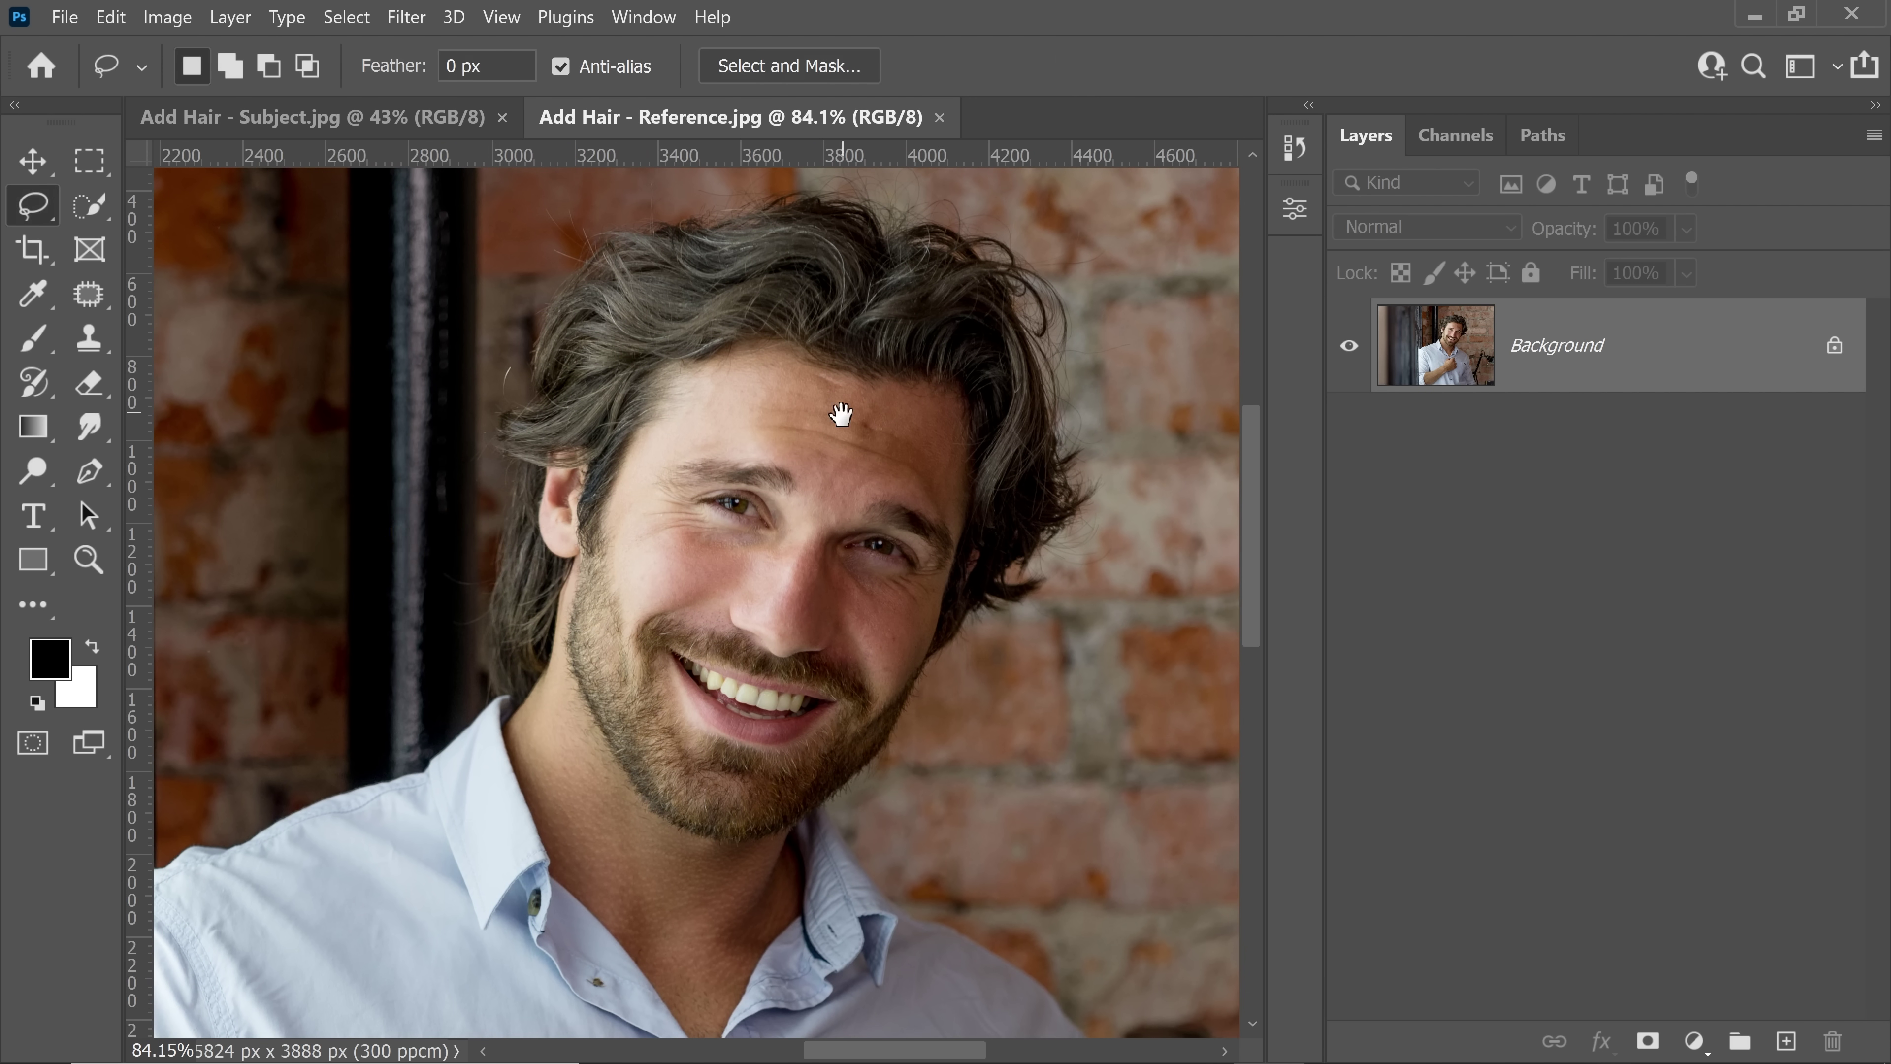
{"action": "left_click_drag", "start_coordinate": [838, 419], "coordinate": [810, 515]}
{"action": "scroll", "coordinate": [813, 498], "scroll_direction": "down", "scroll_amount": 1}
{"action": "mouse_move", "coordinate": [653, 255]}
{"action": "left_mouse_down"}
{"action": "mouse_move", "coordinate": [461, 711]}
{"action": "mouse_move", "coordinate": [525, 777]}
{"action": "mouse_move", "coordinate": [629, 668]}
{"action": "mouse_move", "coordinate": [667, 547]}
{"action": "mouse_move", "coordinate": [820, 505]}
{"action": "mouse_move", "coordinate": [862, 591]}
{"action": "mouse_move", "coordinate": [849, 718]}
{"action": "mouse_move", "coordinate": [943, 739]}
{"action": "mouse_move", "coordinate": [1048, 642]}
{"action": "mouse_move", "coordinate": [1067, 485]}
{"action": "mouse_move", "coordinate": [1047, 343]}
{"action": "mouse_move", "coordinate": [879, 242]}
{"action": "left_mouse_up"}
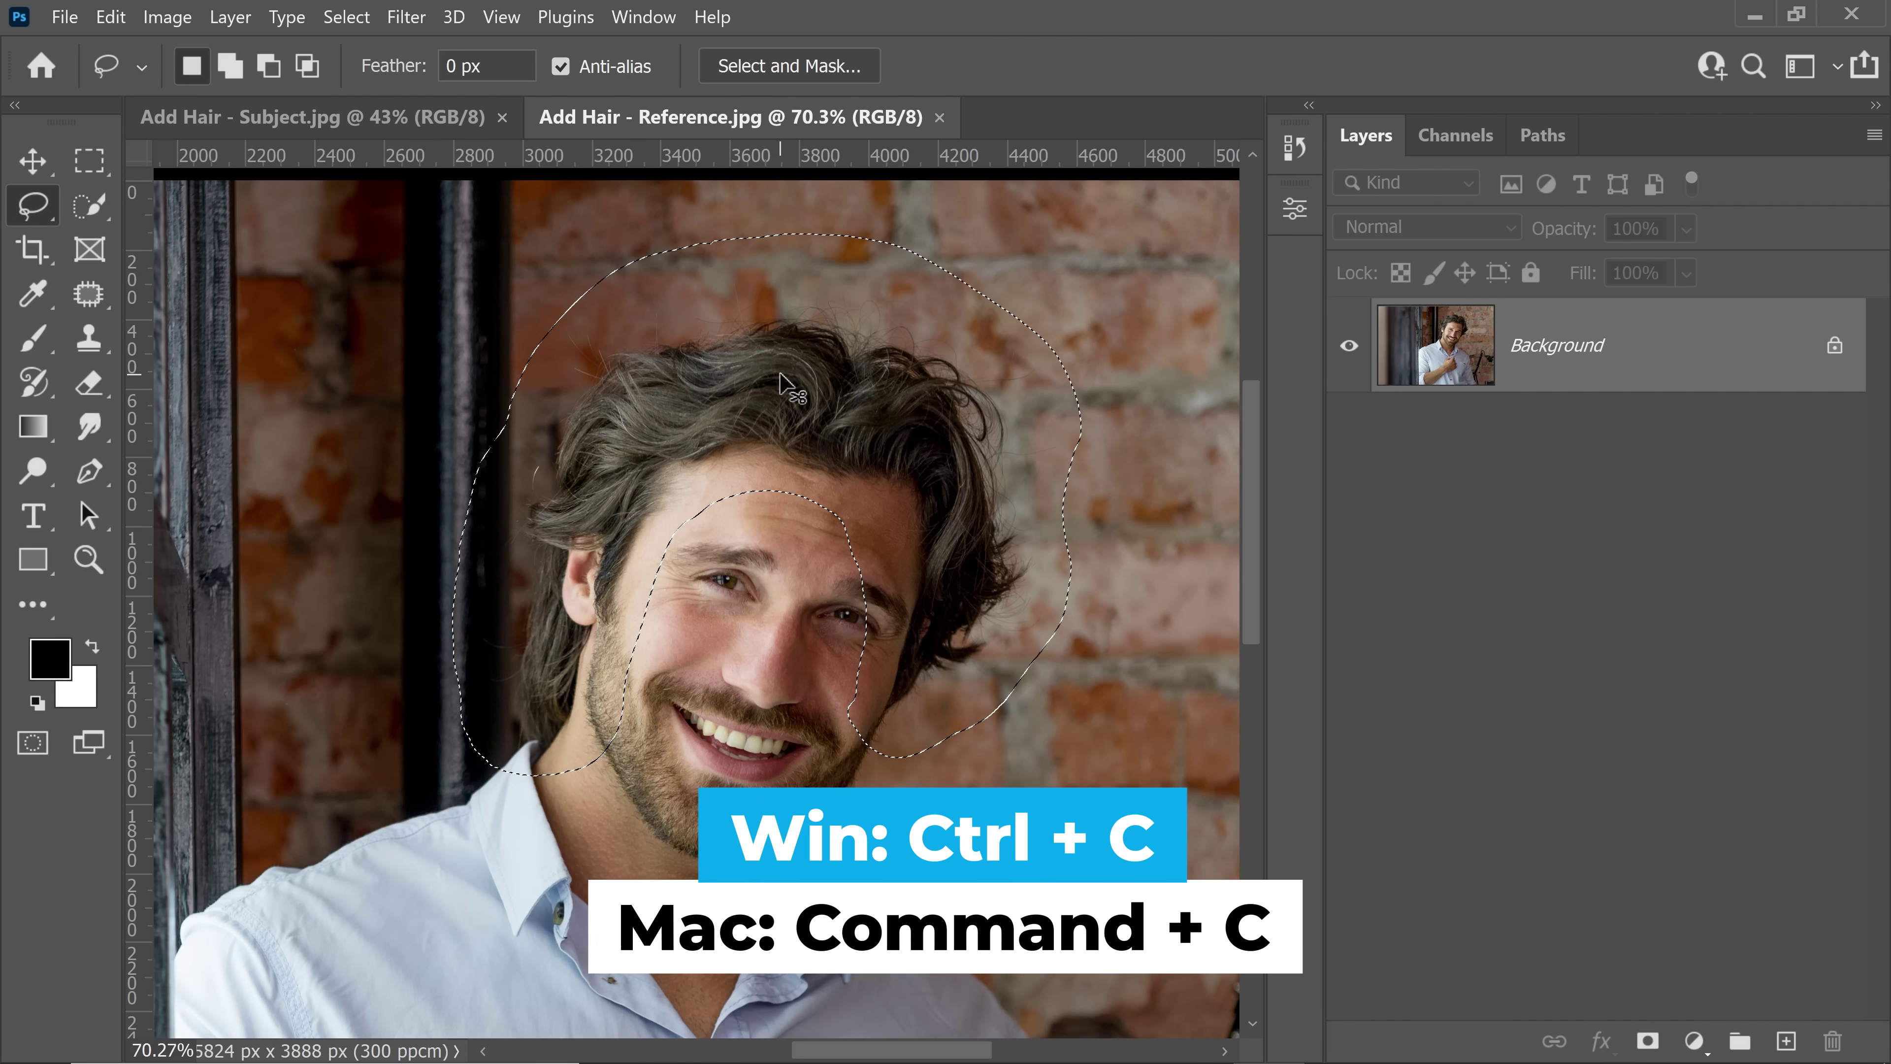
- Paste the copied hair into Subject.jpg as a new Layer 1
{"action": "scroll", "coordinate": [461, 194], "scroll_direction": "down", "scroll_amount": 1}
{"action": "left_click", "coordinate": [383, 119]}
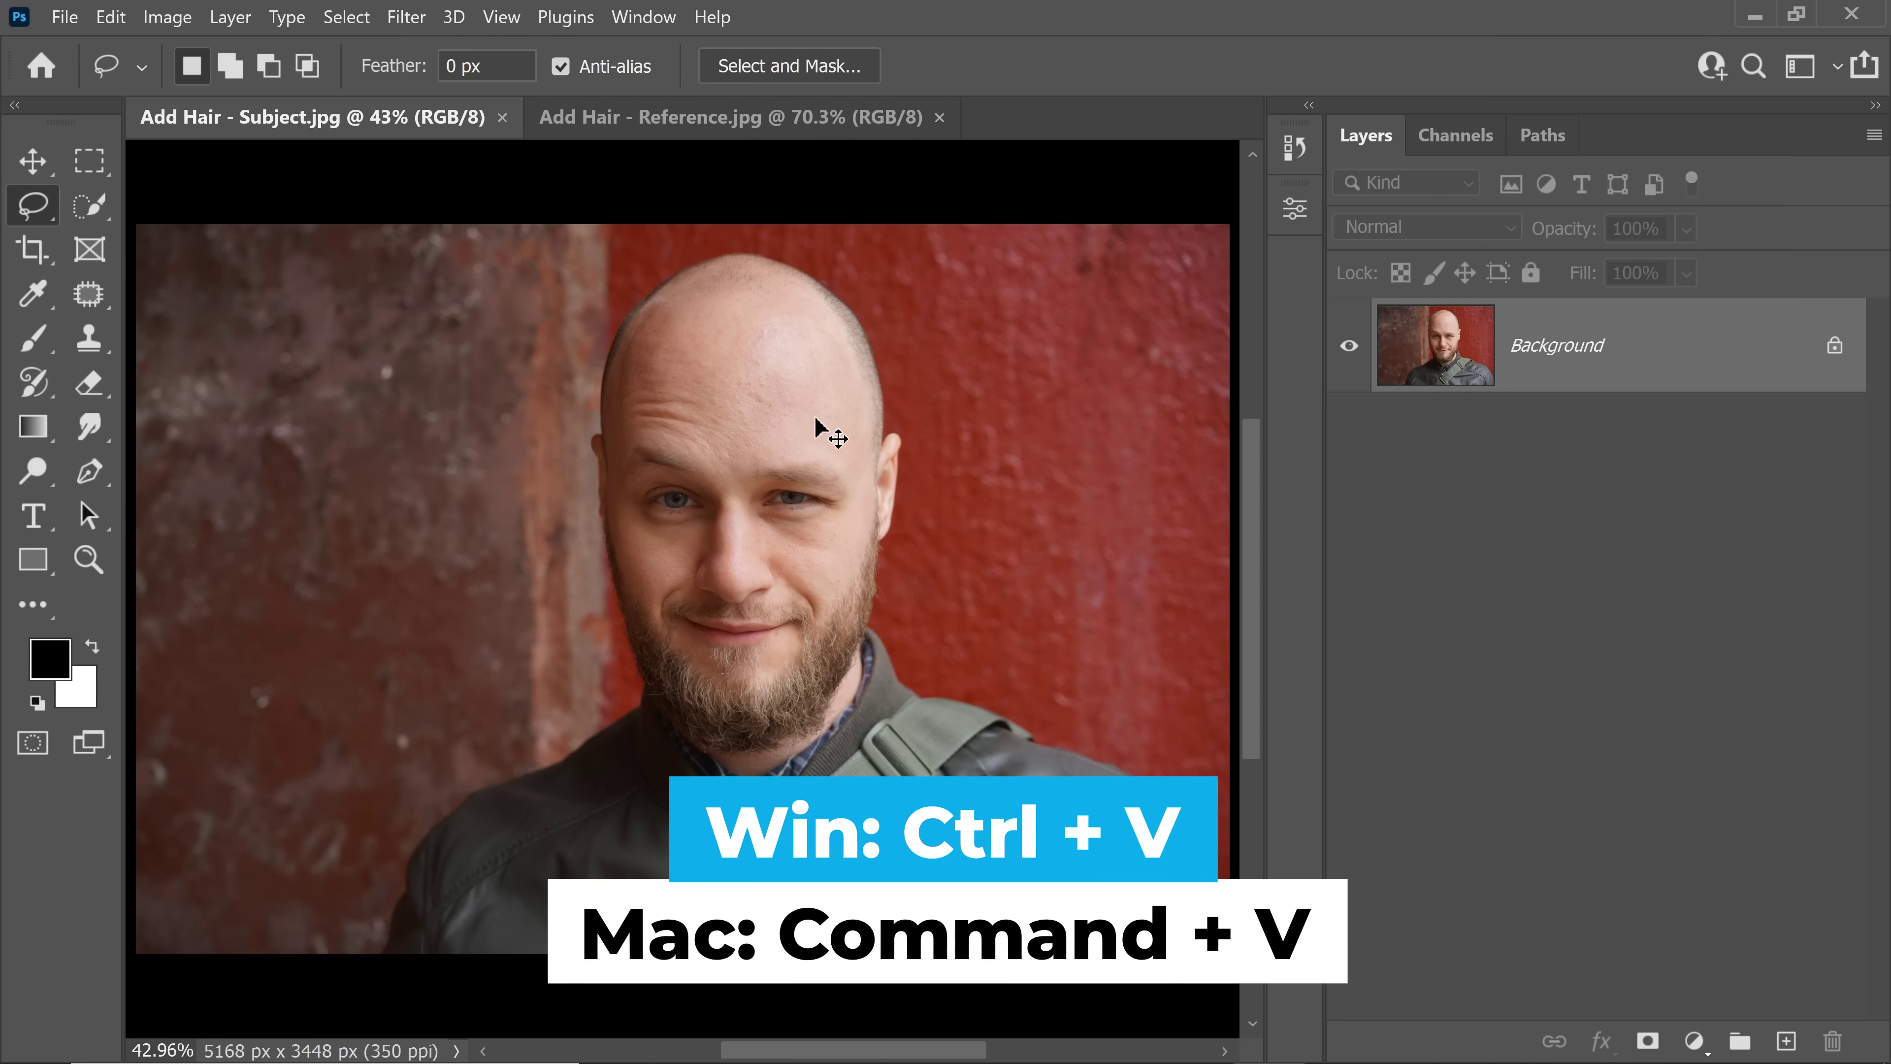
{"action": "key", "text": "ctrl+v"}
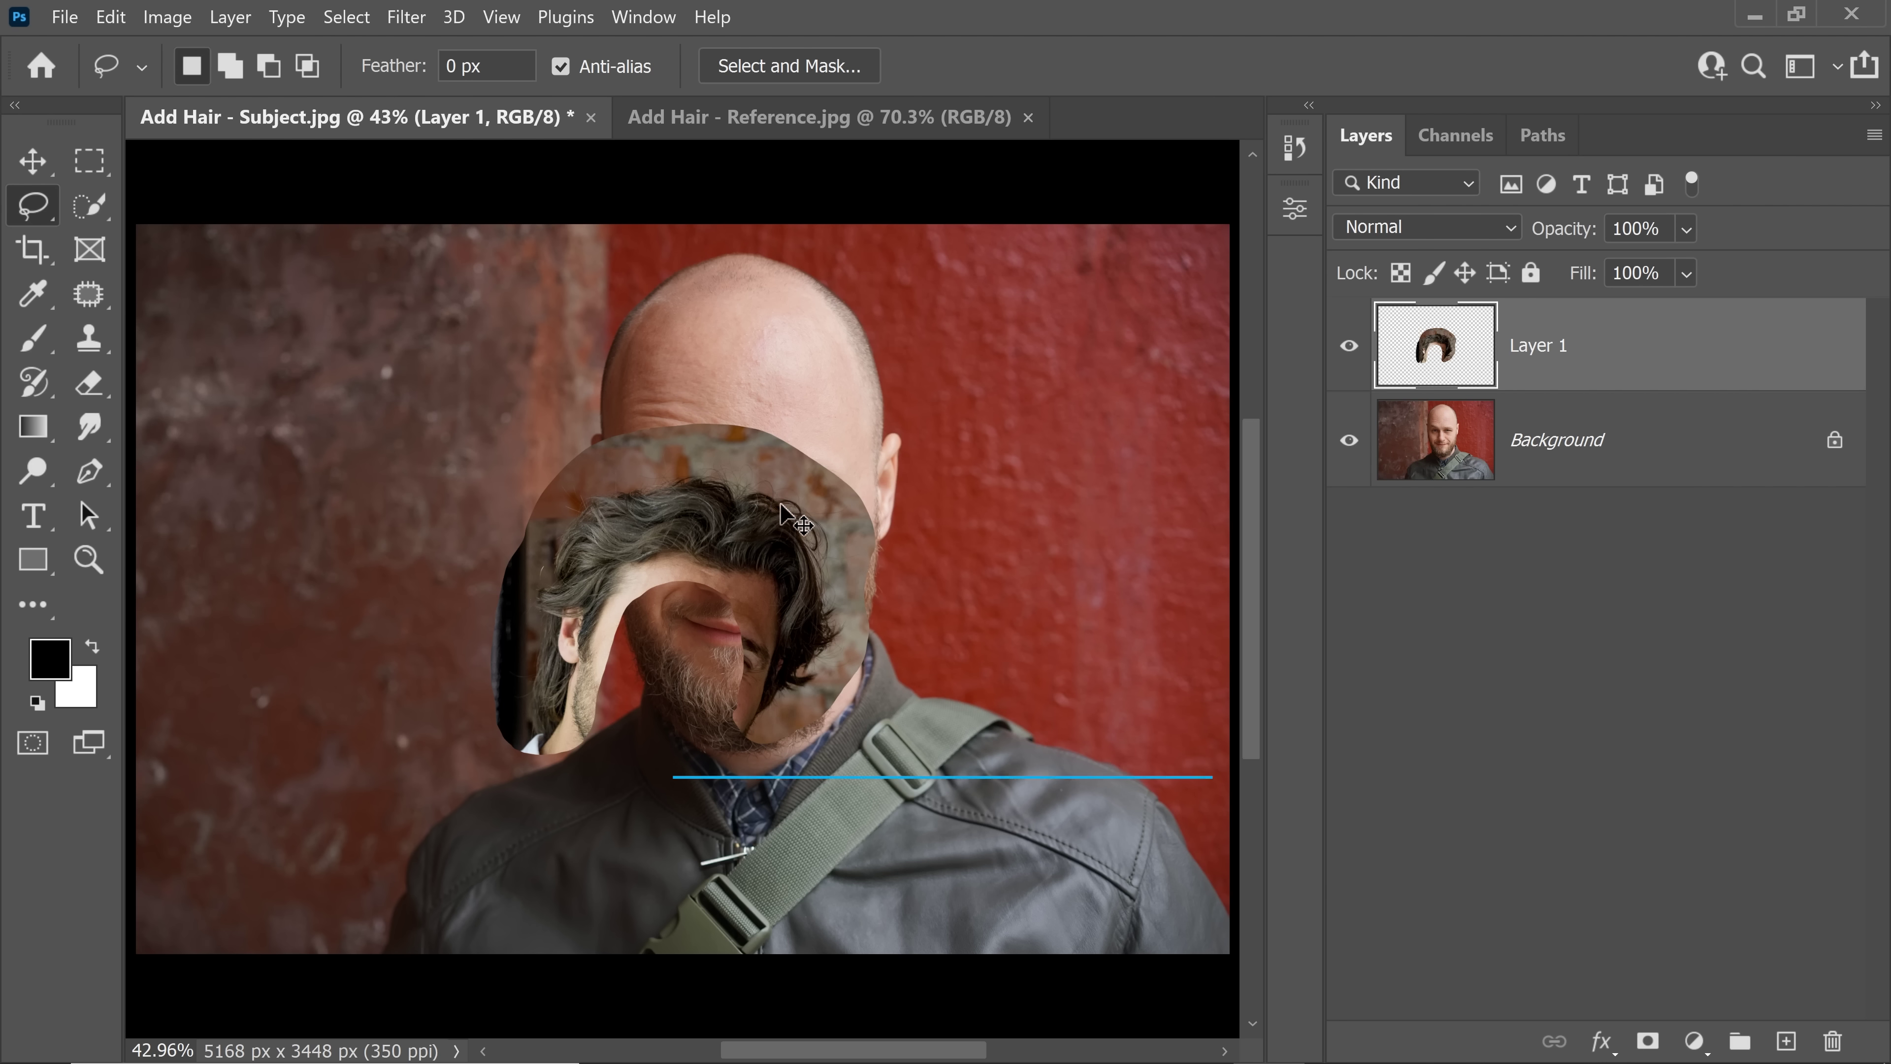
- Flip the pasted hair horizontally and move it up onto the bald head
{"action": "key", "text": "ctrl+t"}
{"action": "right_click", "coordinate": [793, 515]}
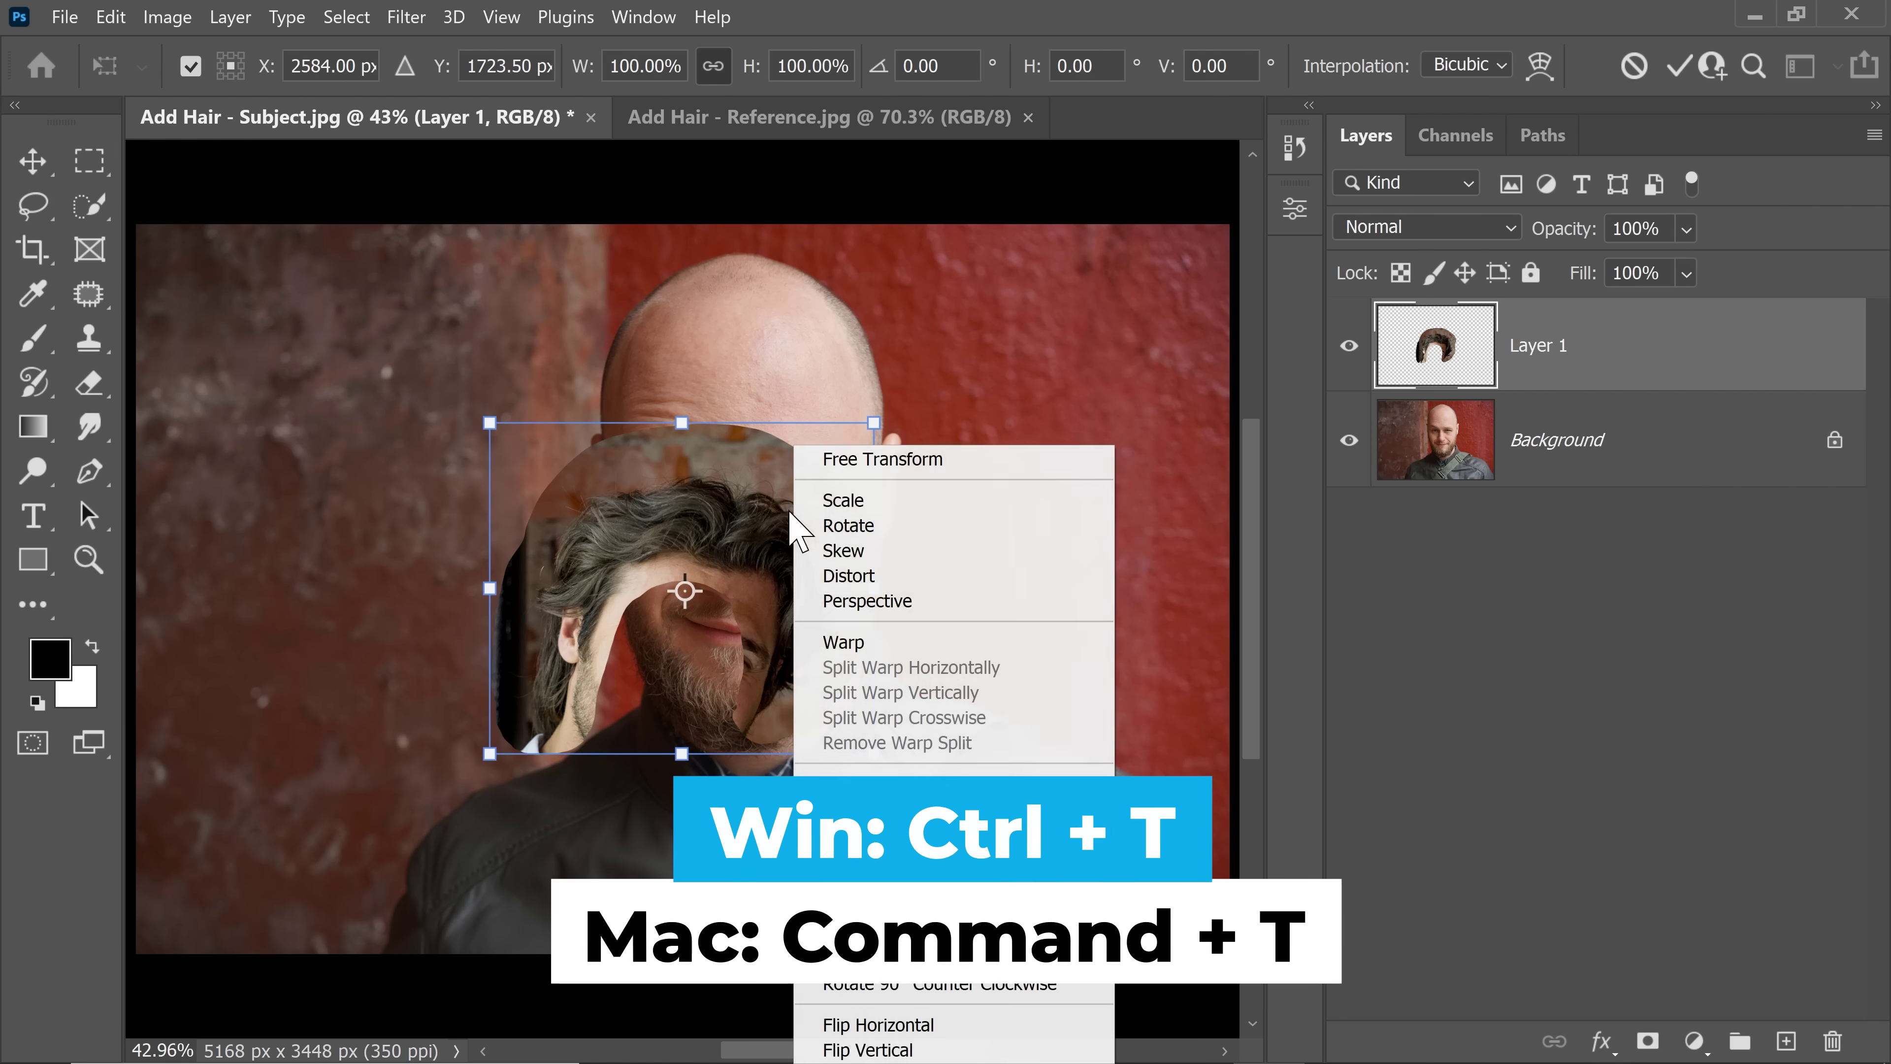
{"action": "left_click", "coordinate": [880, 1025]}
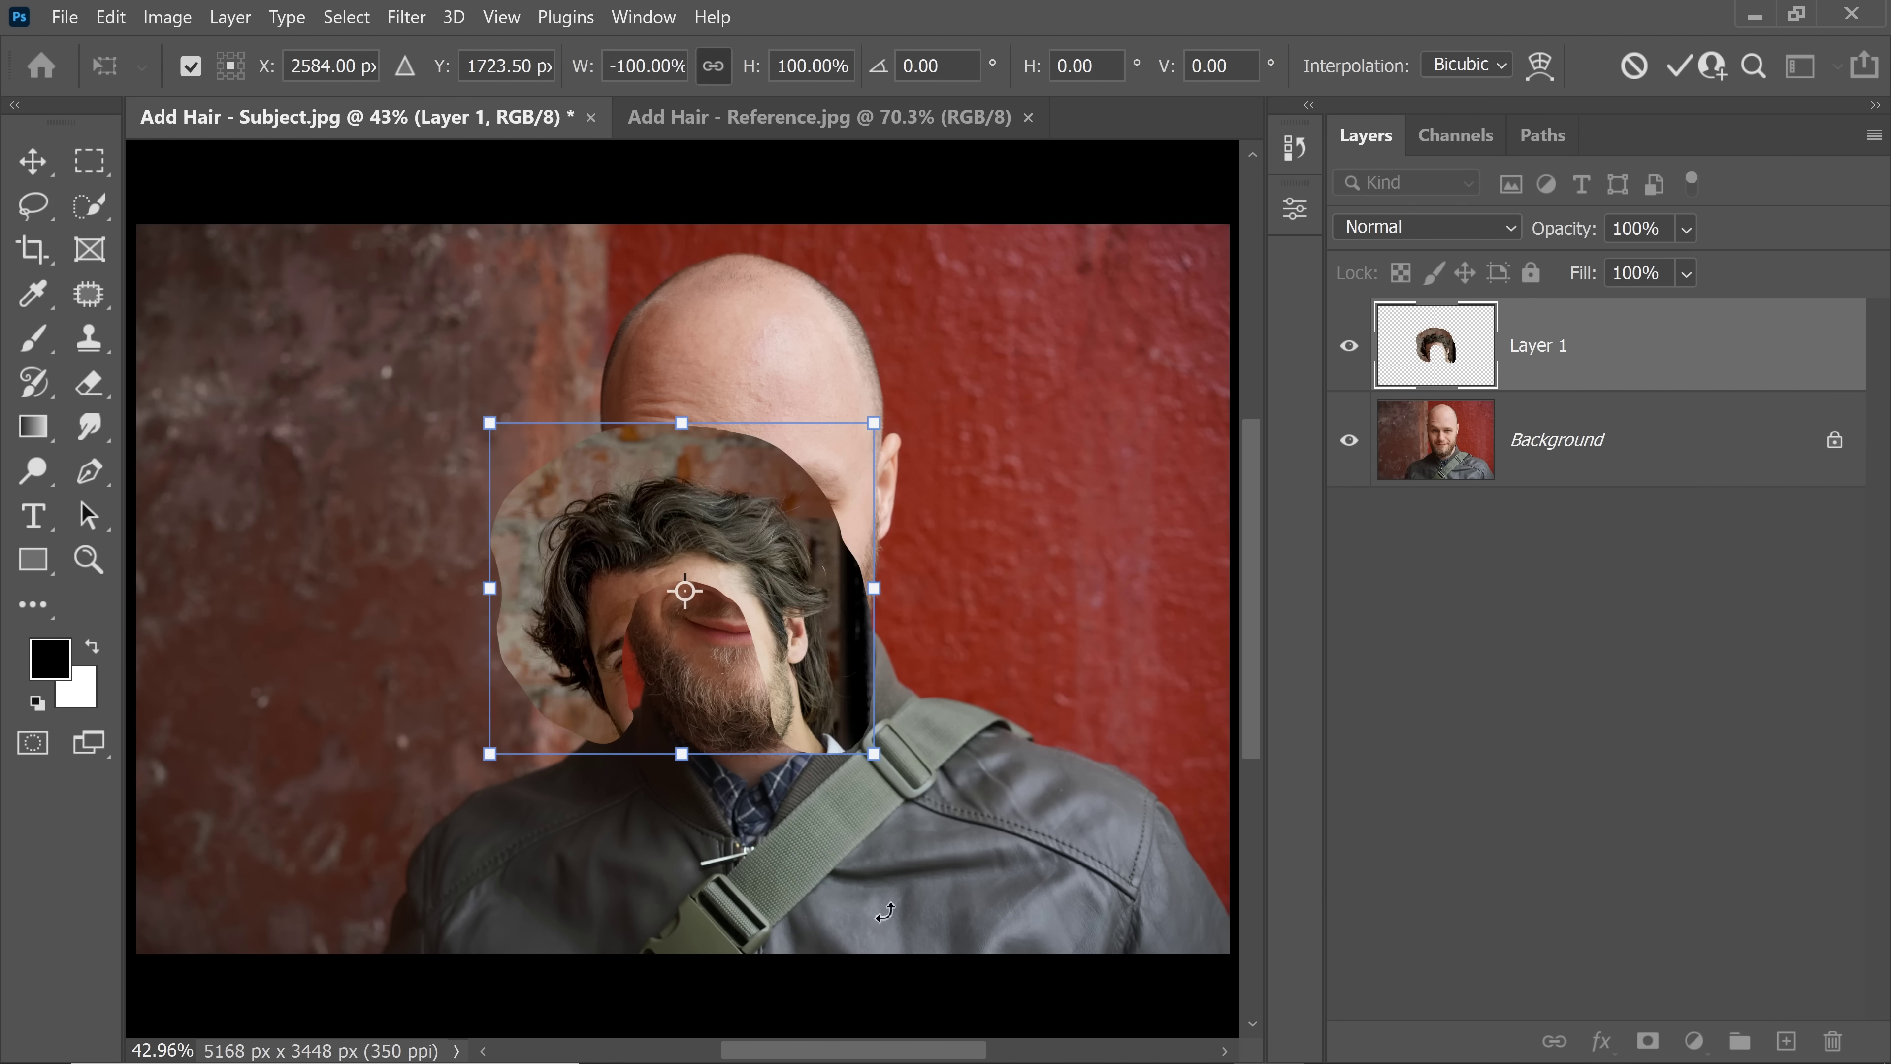
{"action": "left_click_drag", "start_coordinate": [768, 563], "coordinate": [731, 485]}
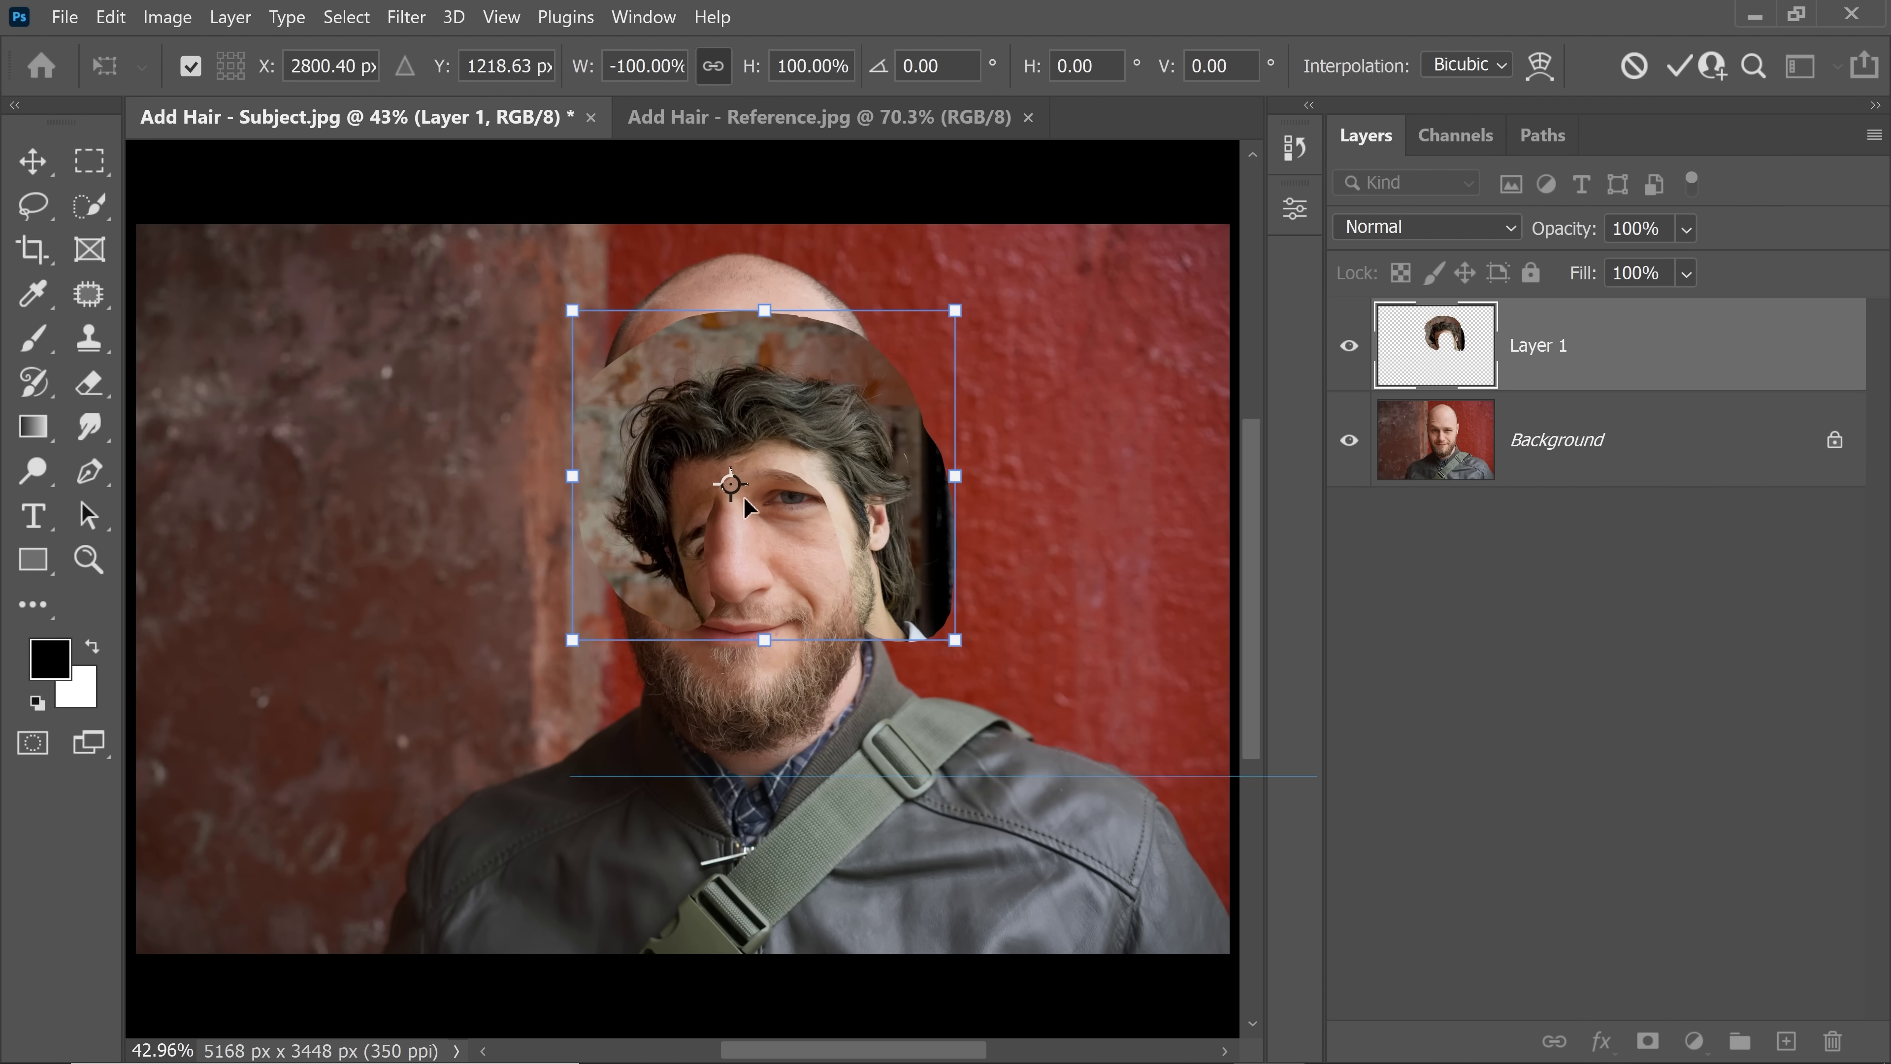
- Rotate and scale the hair to about 142% so it fits the head, then commit
{"action": "left_click", "coordinate": [868, 590], "text": "alt"}
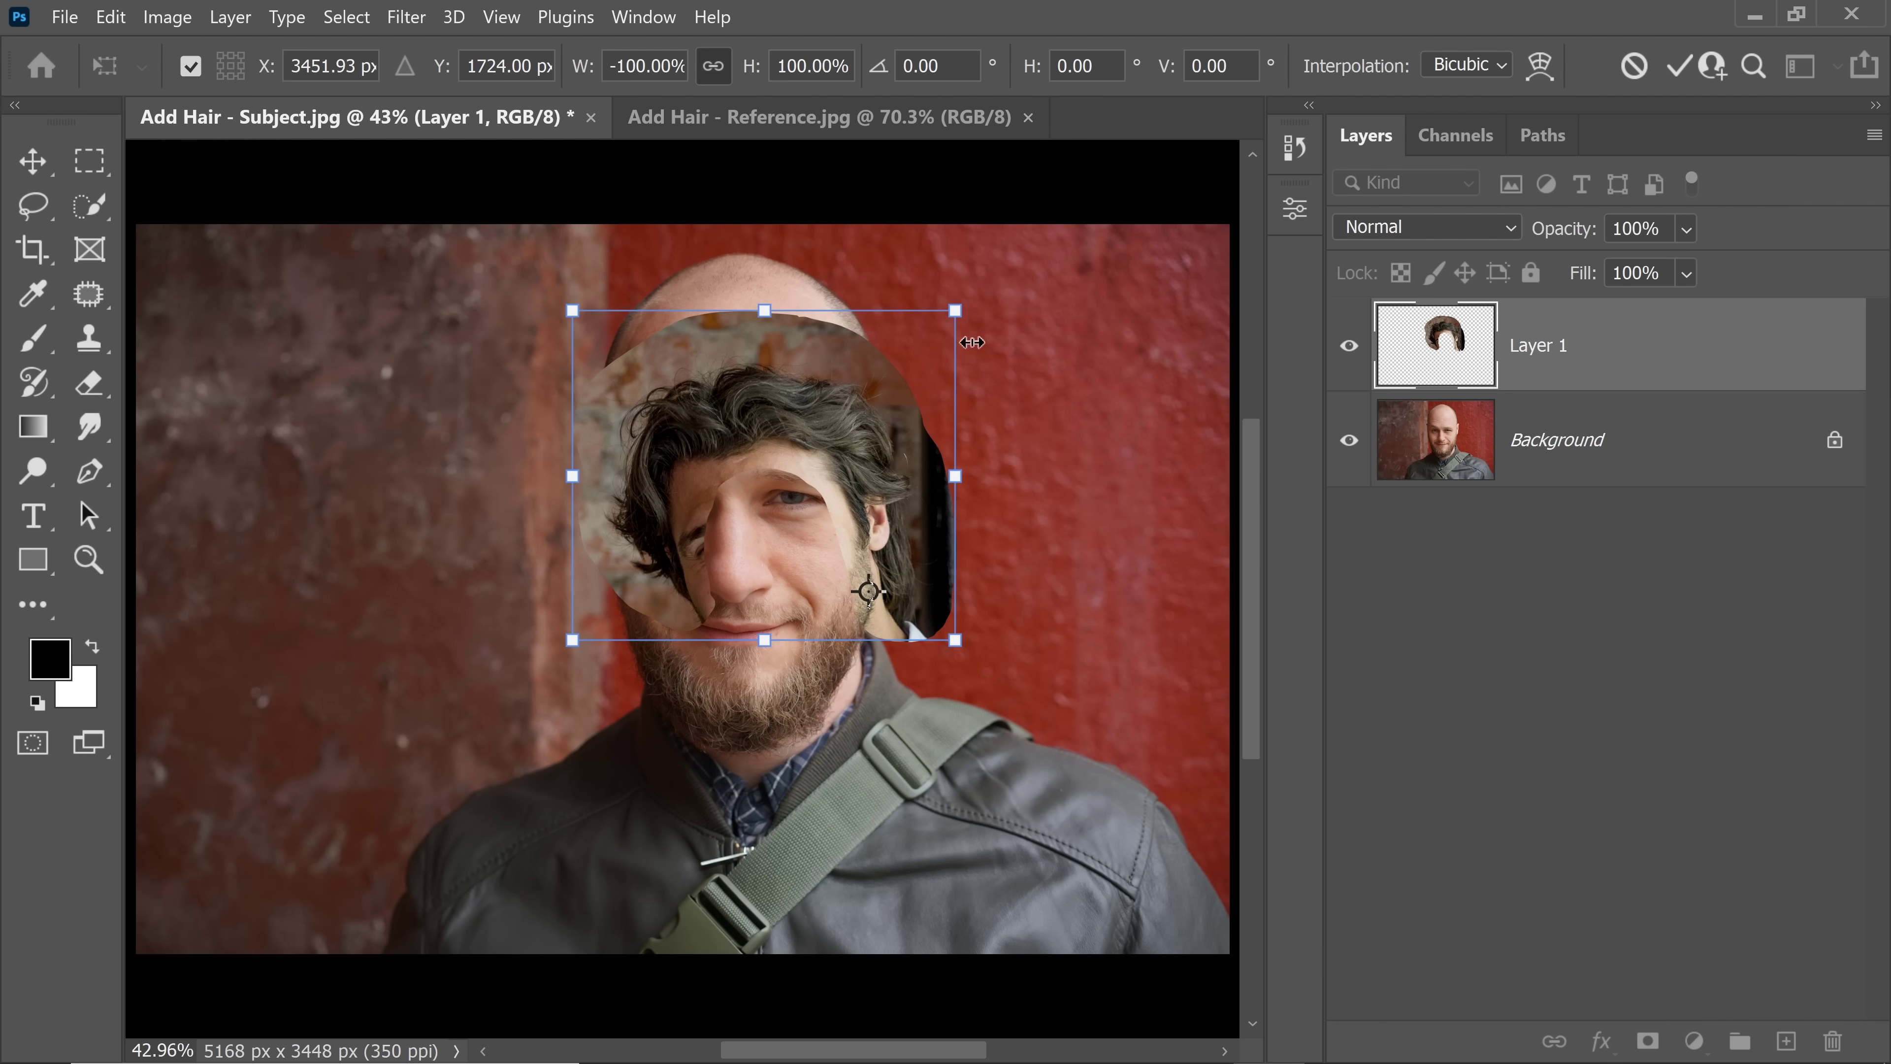
{"action": "left_click_drag", "start_coordinate": [977, 296], "coordinate": [1009, 319]}
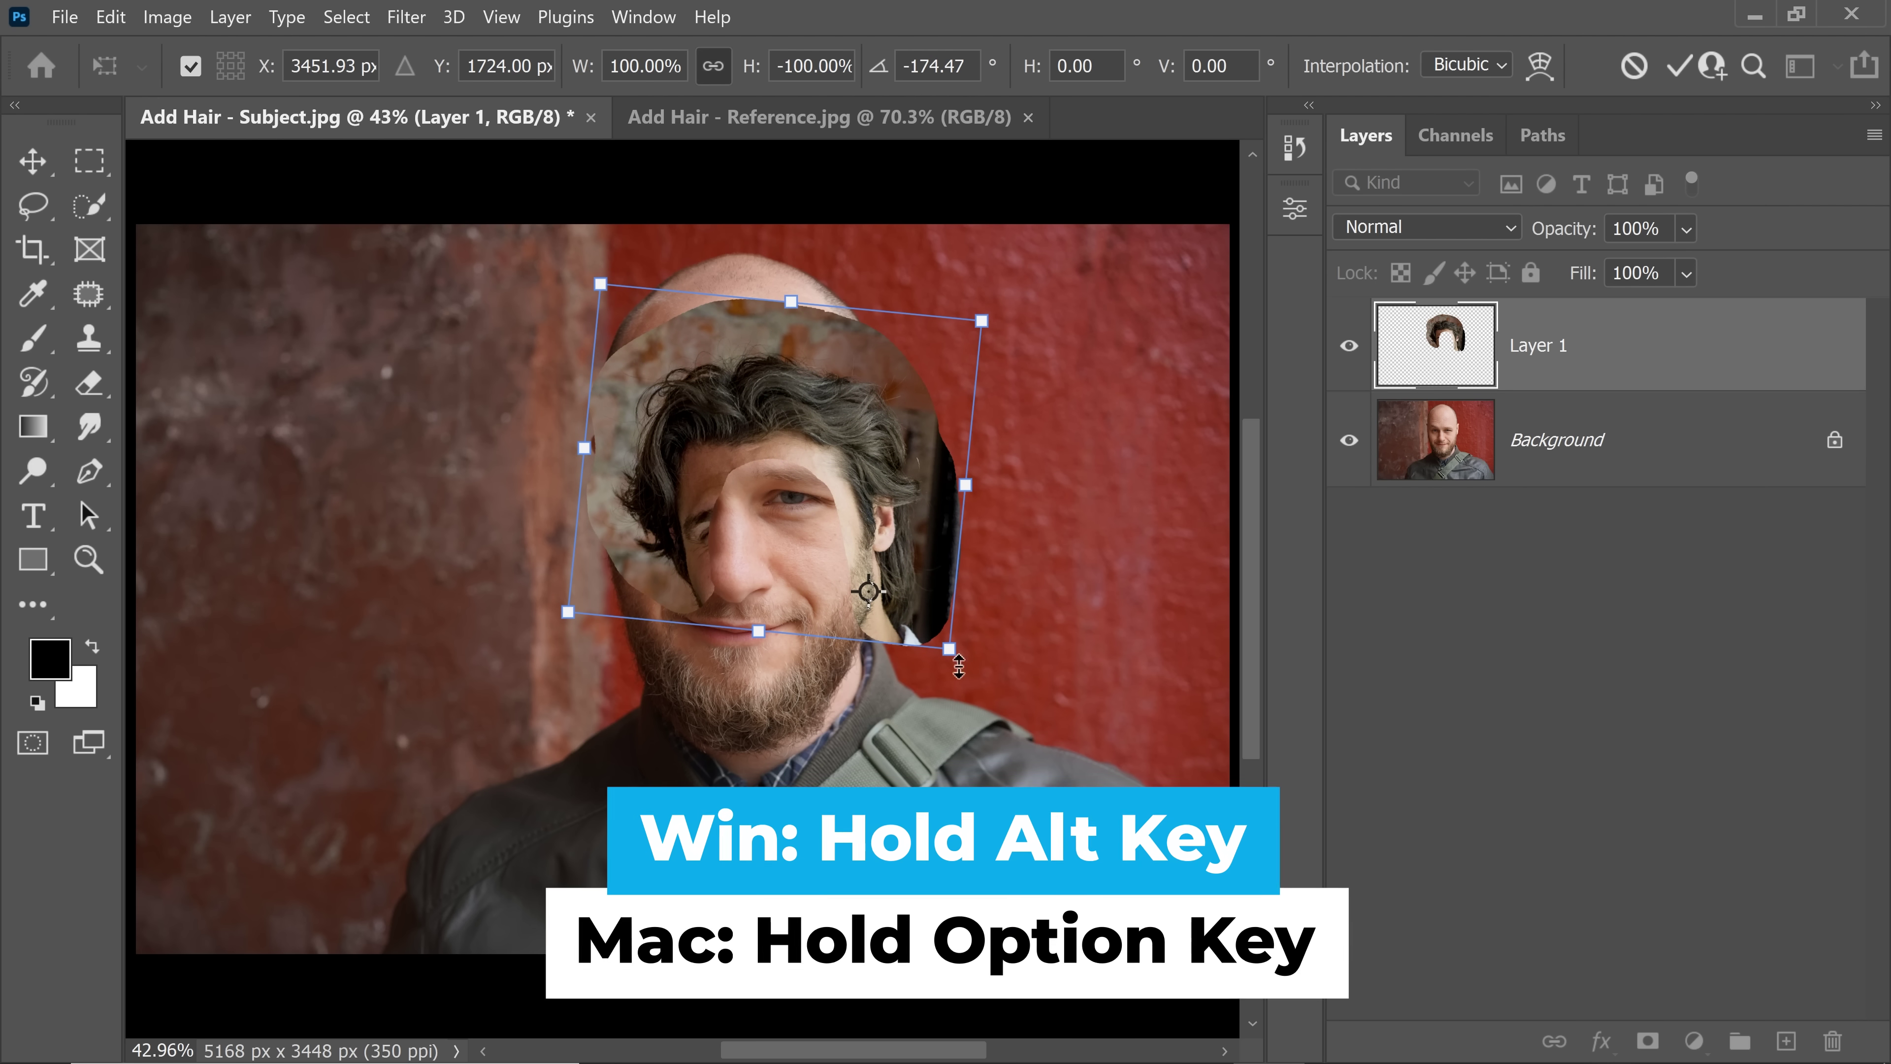
{"action": "mouse_move", "coordinate": [954, 663]}
{"action": "left_mouse_down"}
{"action": "mouse_move", "coordinate": [990, 701]}
{"action": "mouse_move", "coordinate": [988, 675]}
{"action": "left_mouse_up"}
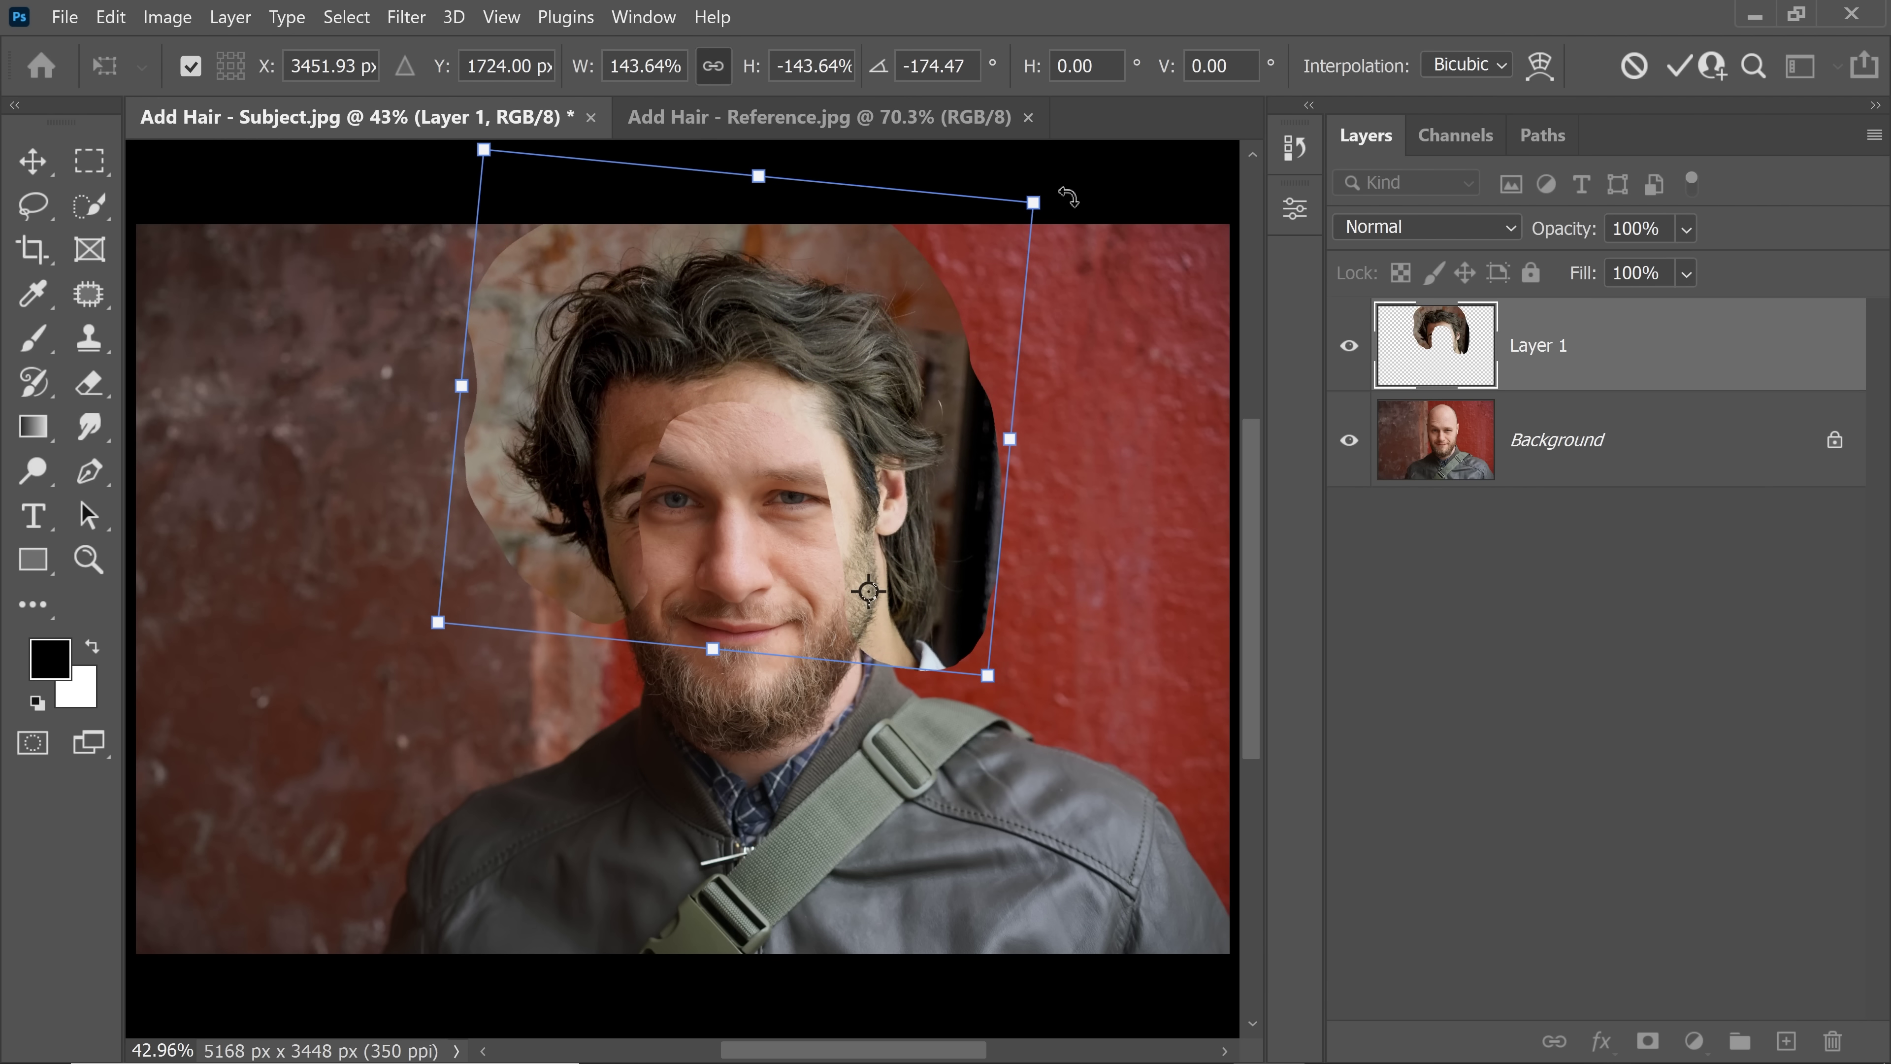
{"action": "left_click_drag", "start_coordinate": [1069, 198], "coordinate": [1091, 218]}
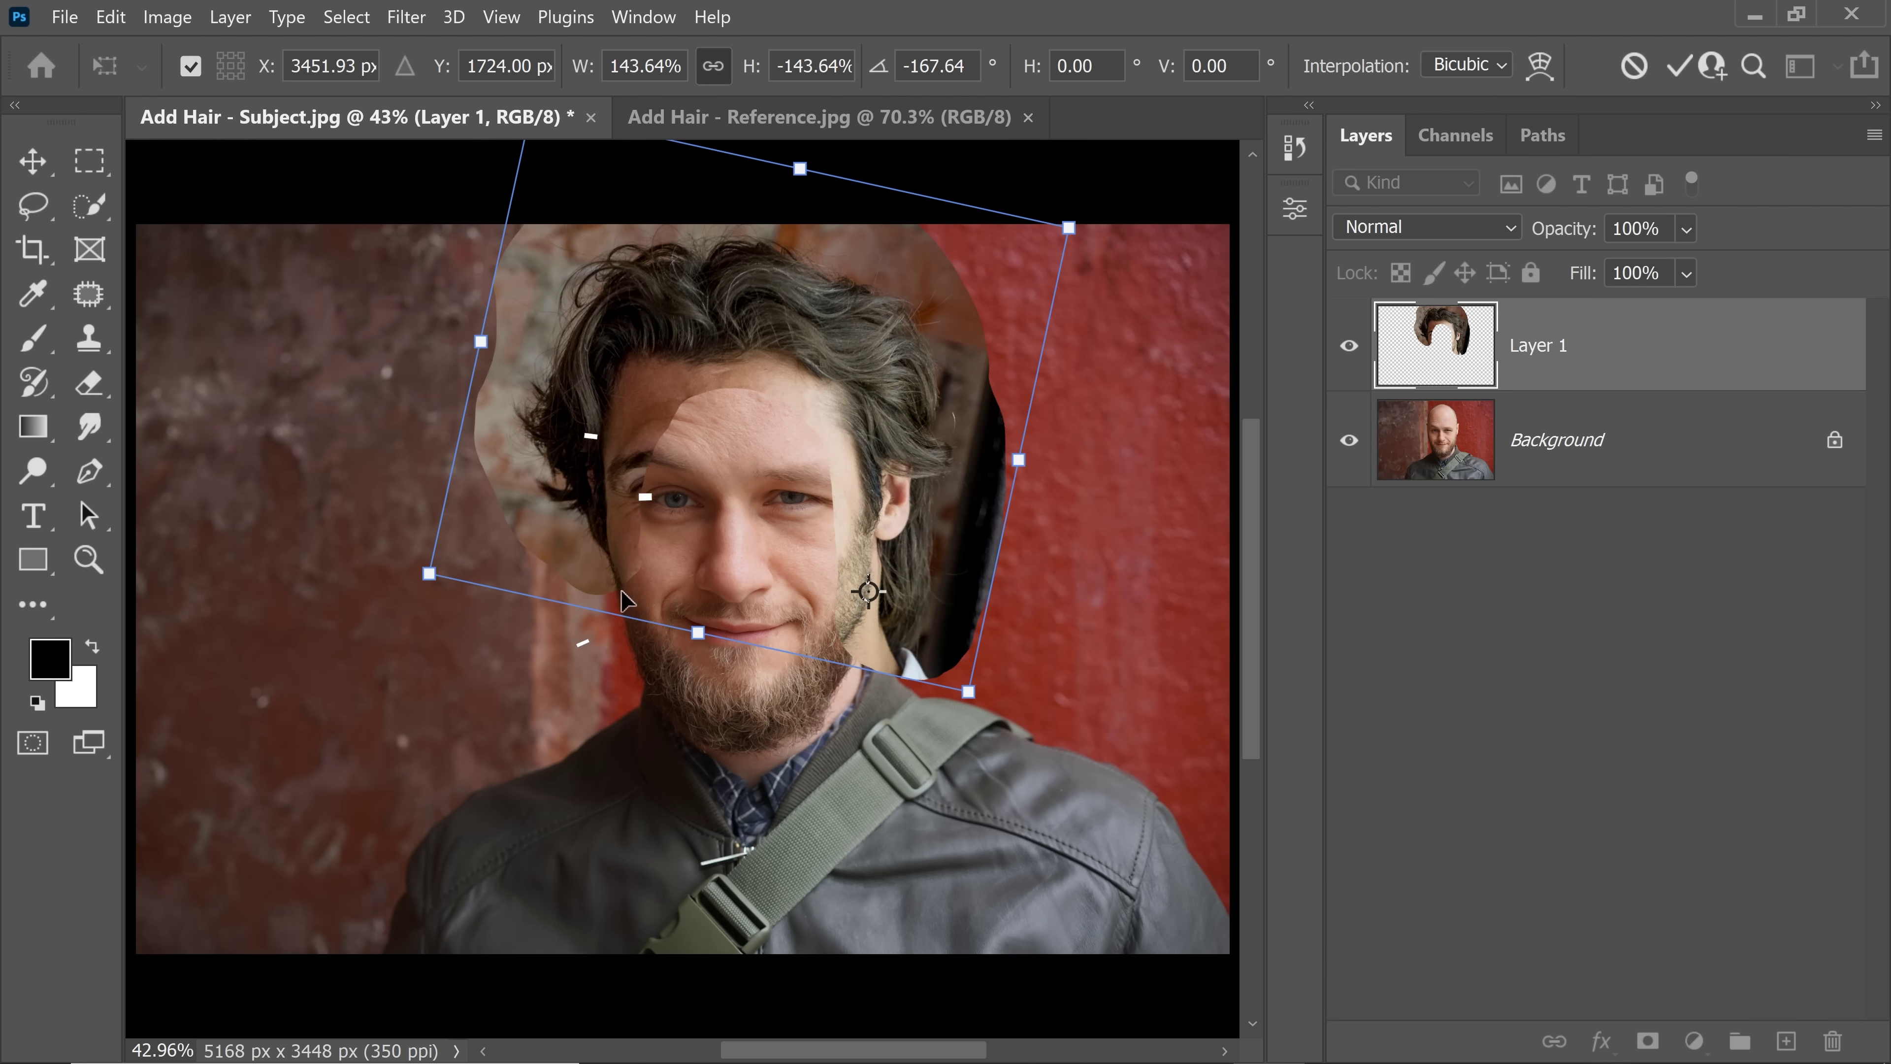
{"action": "left_click", "coordinate": [621, 589], "text": "alt"}
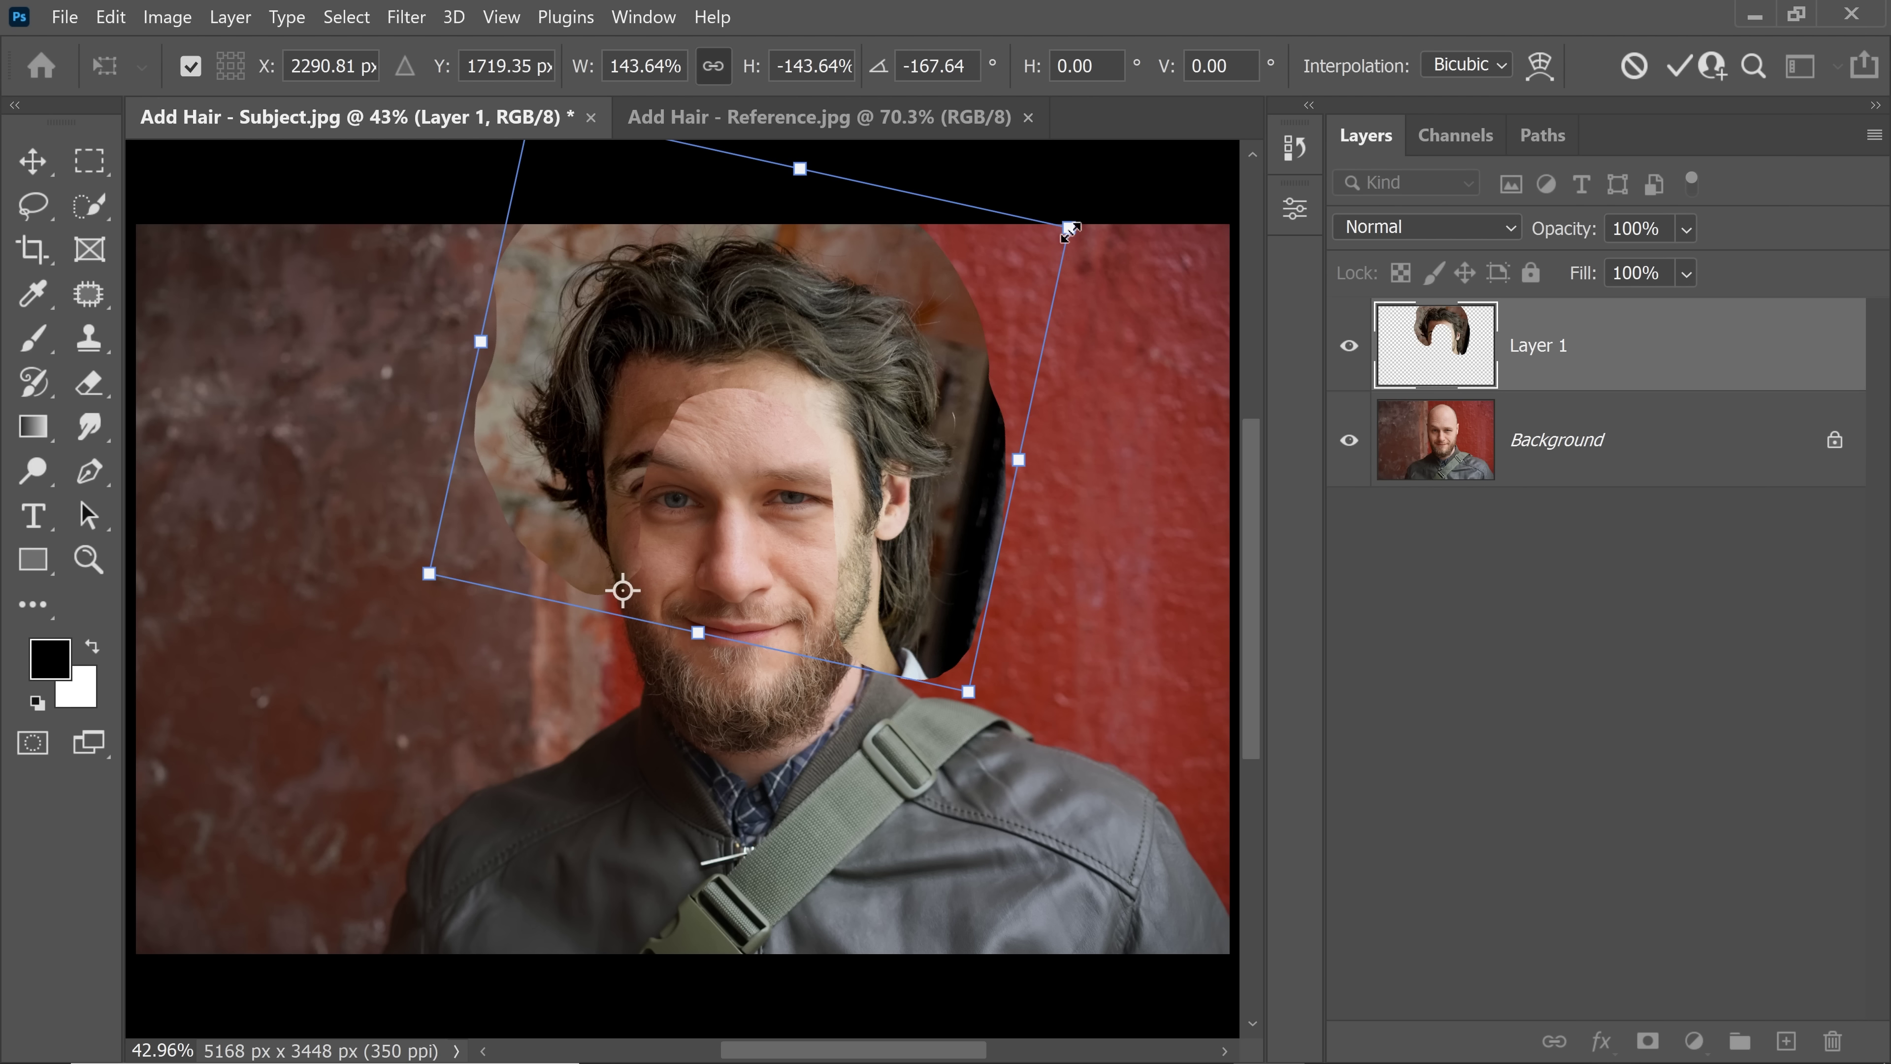
{"action": "left_click_drag", "start_coordinate": [1070, 231], "coordinate": [1064, 243]}
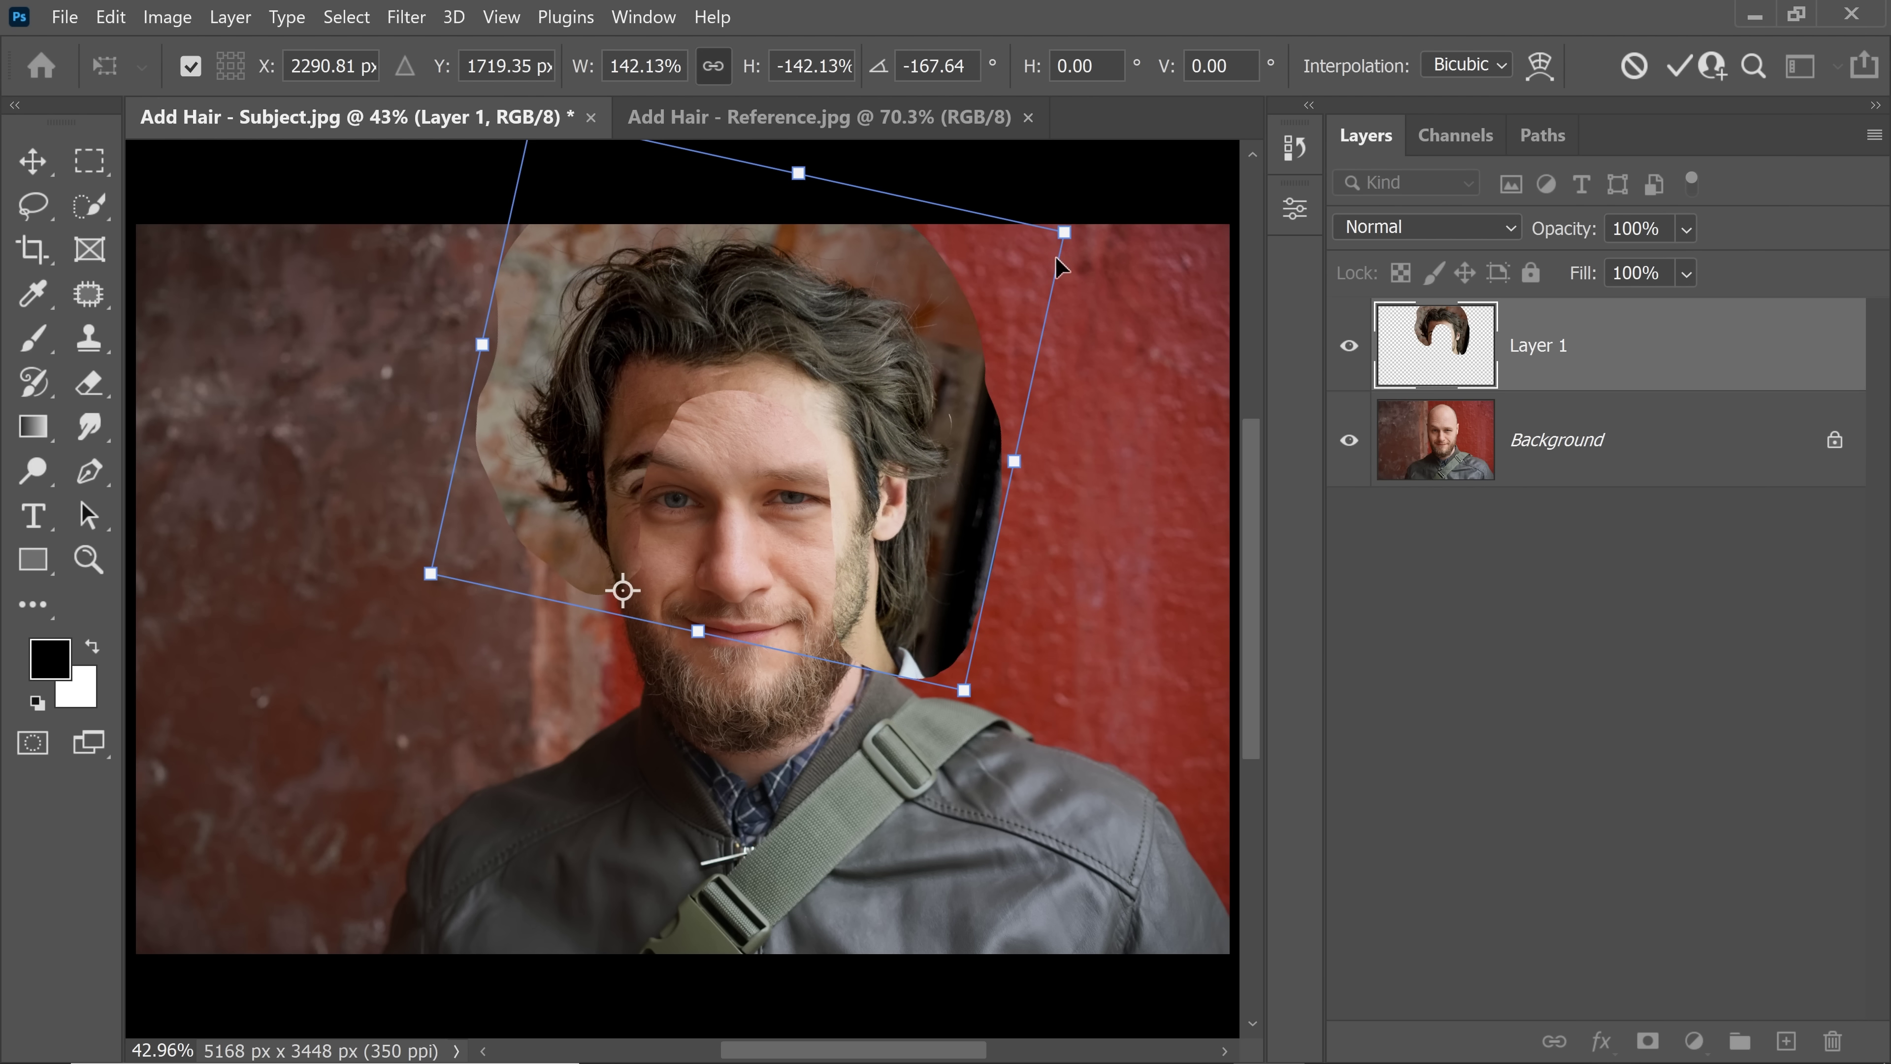
{"action": "key", "text": "Return"}
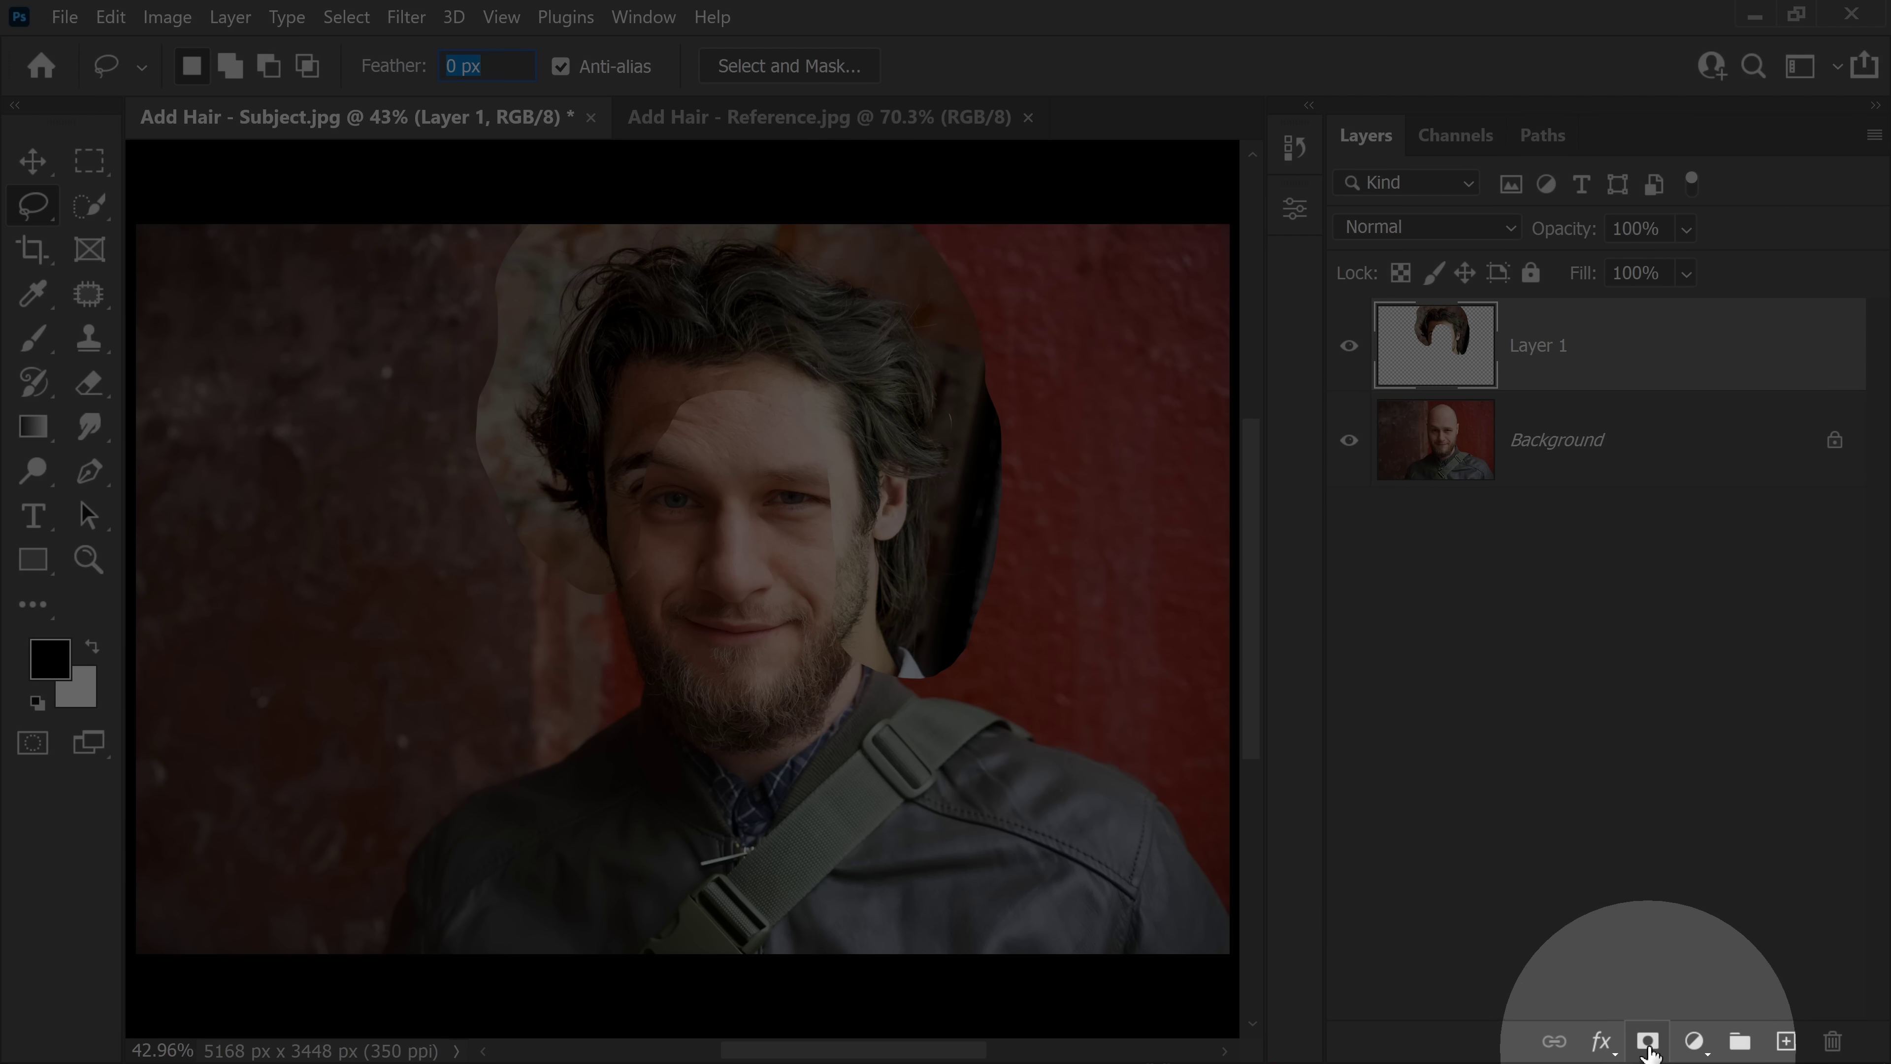
- Add a layer mask to Layer 1 and paint black over the reference man's face and right cheek
{"action": "left_click", "coordinate": [1648, 1041]}
{"action": "left_click", "coordinate": [30, 344]}
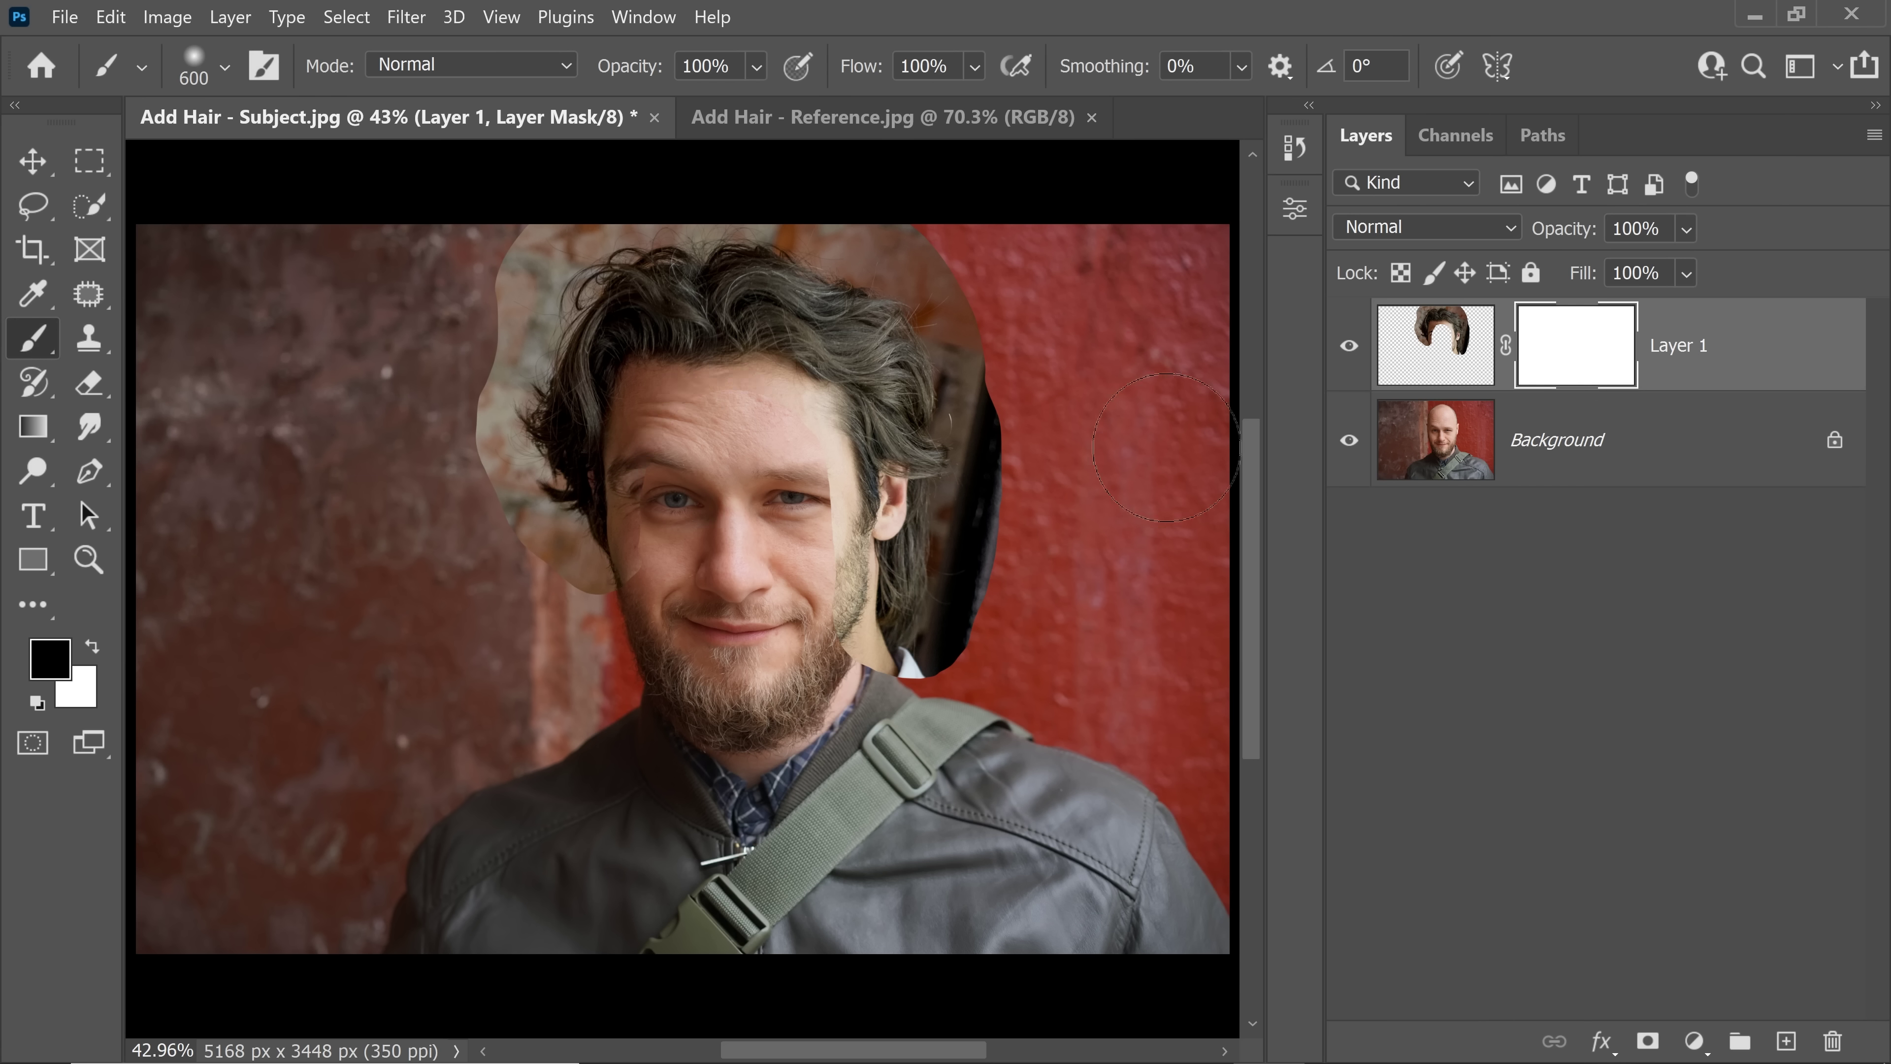
{"action": "key", "text": "bracketleft"}
{"action": "key", "text": "bracketleft"}
{"action": "key", "text": "bracketleft"}
{"action": "left_click_drag", "start_coordinate": [760, 417], "coordinate": [737, 428]}
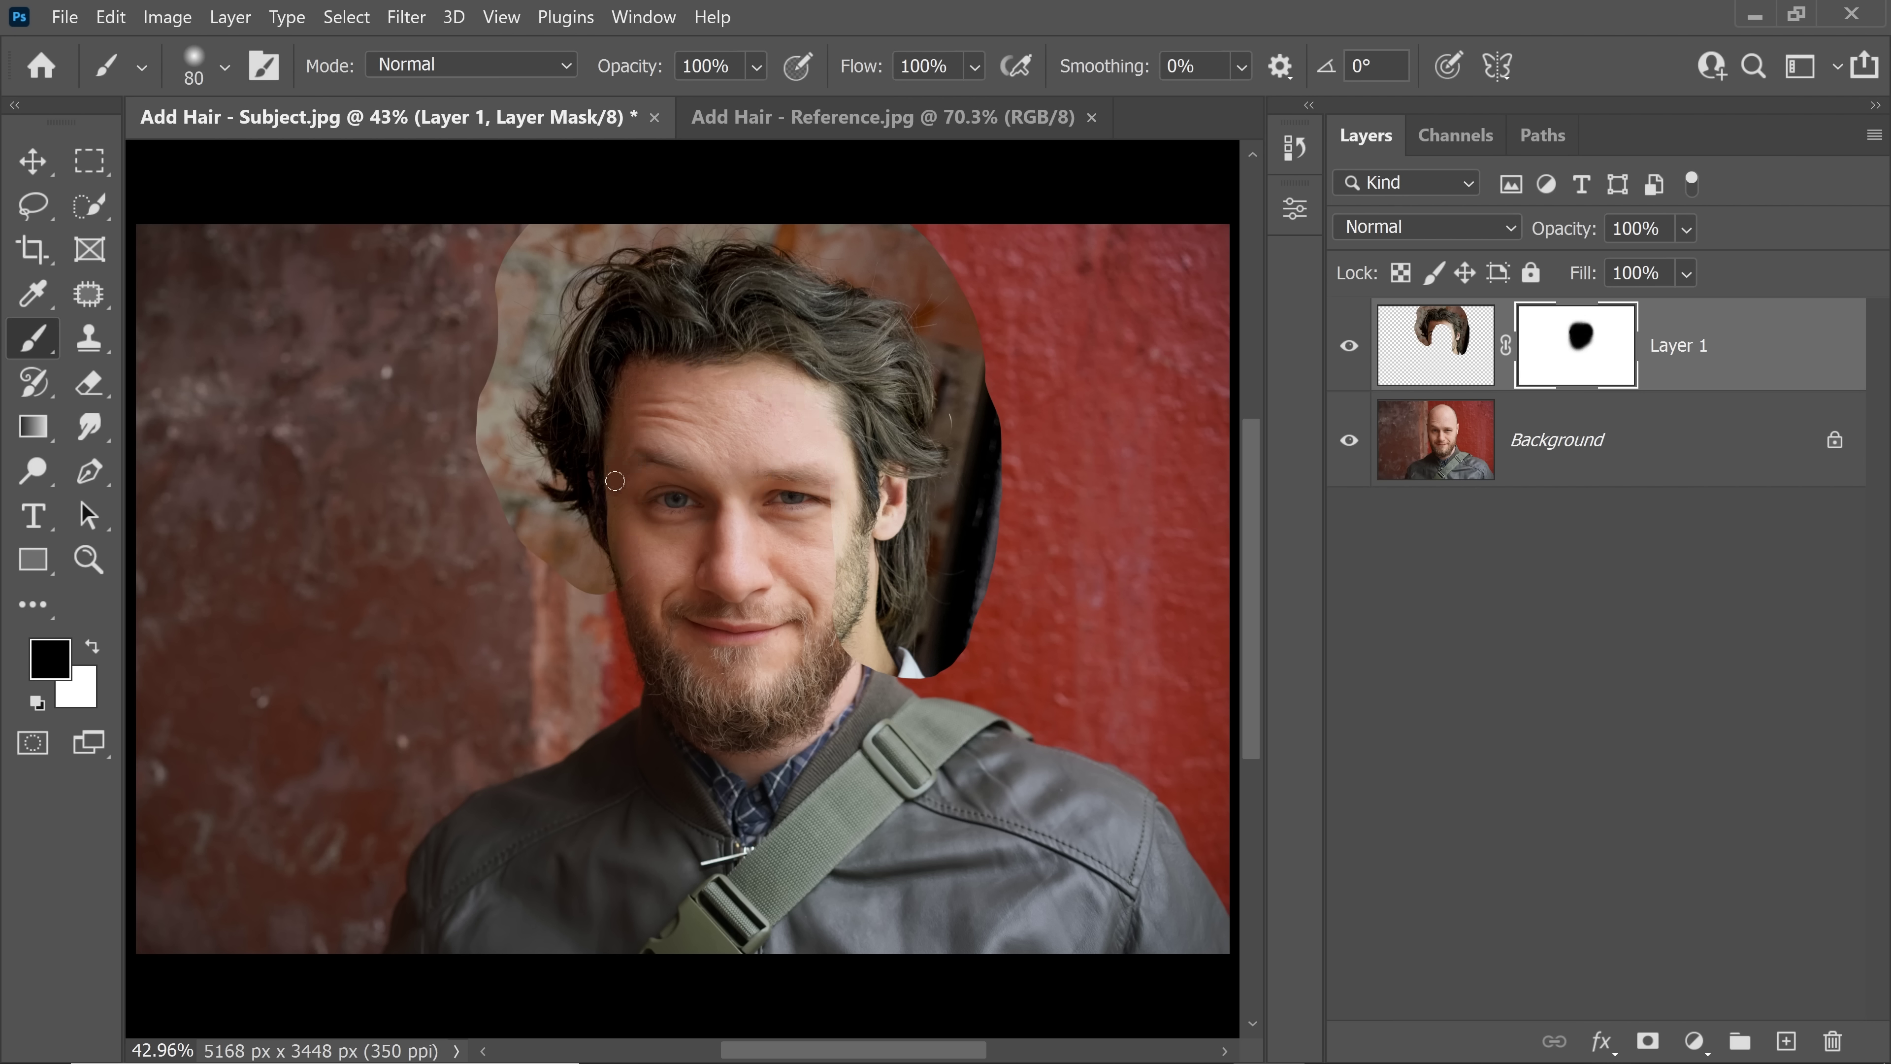
{"action": "mouse_move", "coordinate": [815, 634]}
{"action": "left_mouse_down"}
{"action": "mouse_move", "coordinate": [831, 557]}
{"action": "mouse_move", "coordinate": [790, 421]}
{"action": "left_mouse_up"}
{"action": "key", "text": "bracketleft"}
{"action": "key", "text": "bracketleft"}
{"action": "key", "text": "bracketleft"}
{"action": "key", "text": "bracketleft"}
{"action": "key", "text": "bracketleft"}
{"action": "key", "text": "bracketleft"}
{"action": "key", "text": "bracketleft"}
{"action": "key", "text": "bracketleft"}
{"action": "key", "text": "bracketleft"}
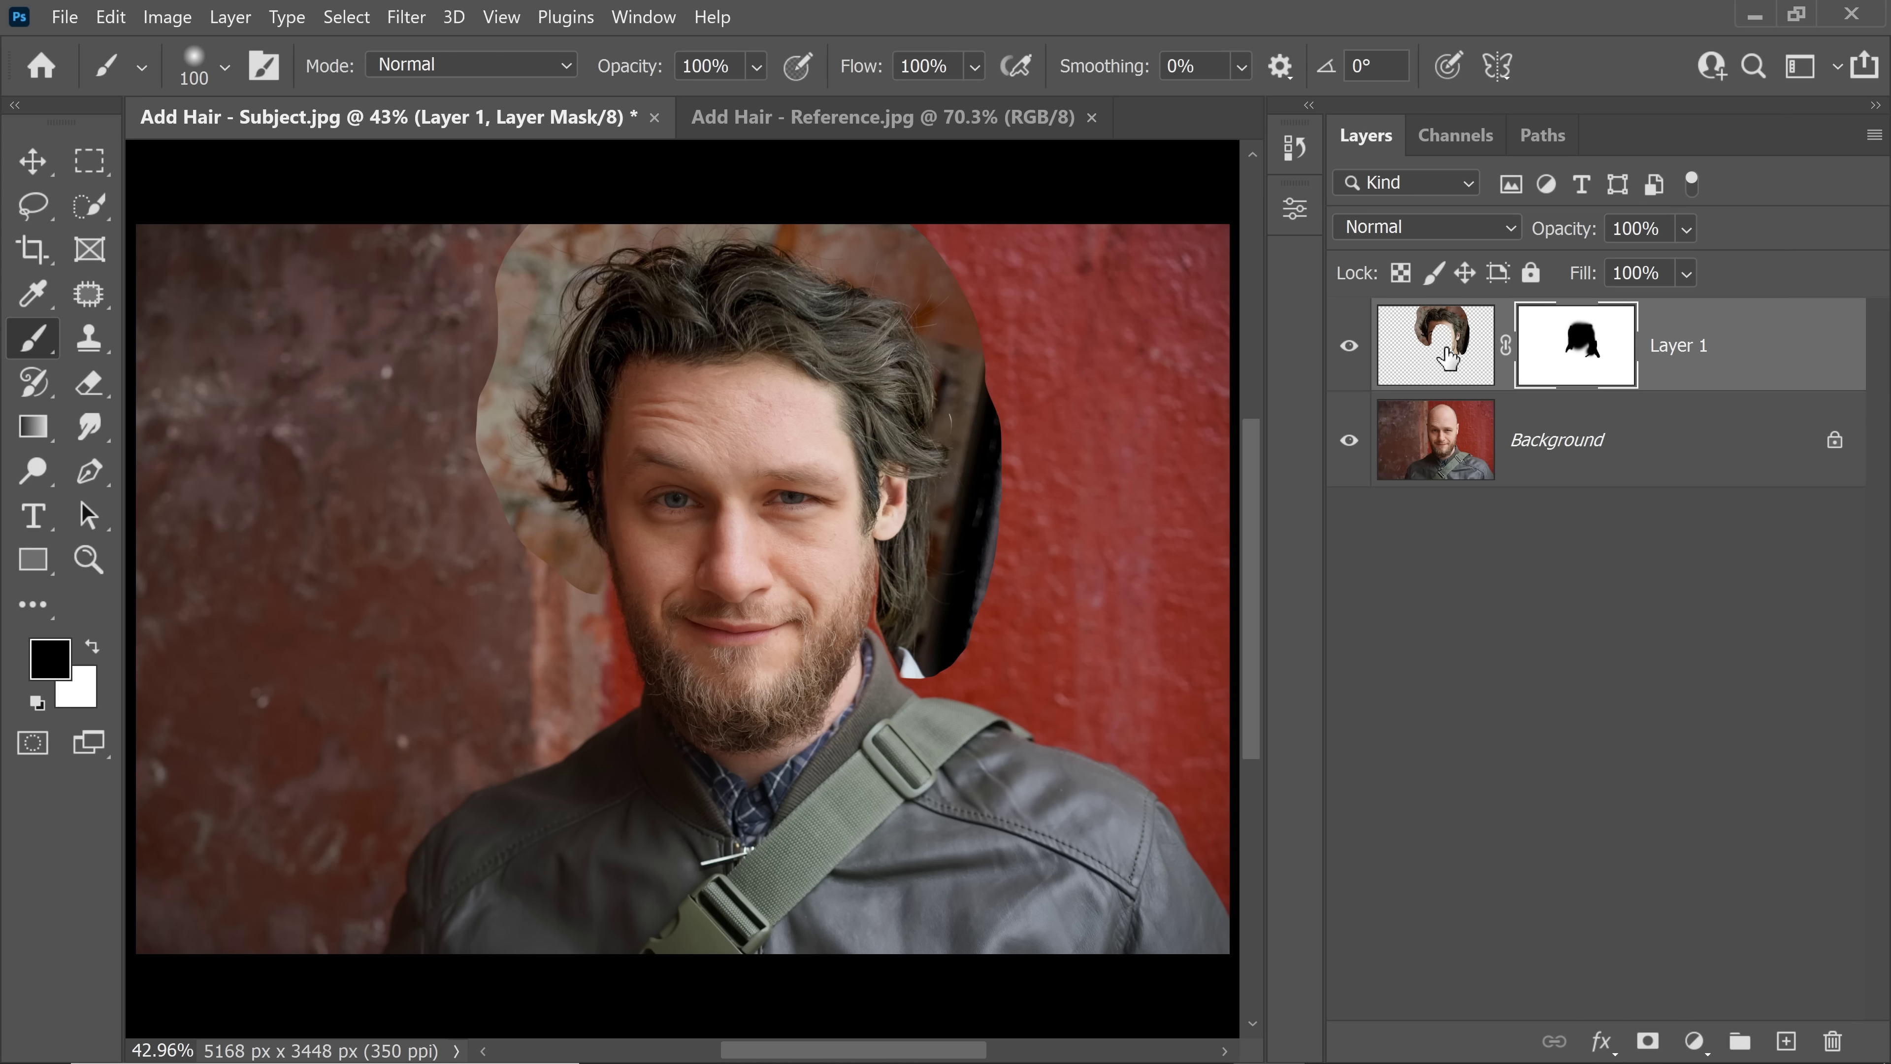
{"action": "left_click", "coordinate": [1415, 372]}
- Liquify Layer 1 with a 400 brush, pushing the hair along the jawline, and apply it
{"action": "left_click", "coordinate": [405, 17]}
{"action": "left_click", "coordinate": [478, 262]}
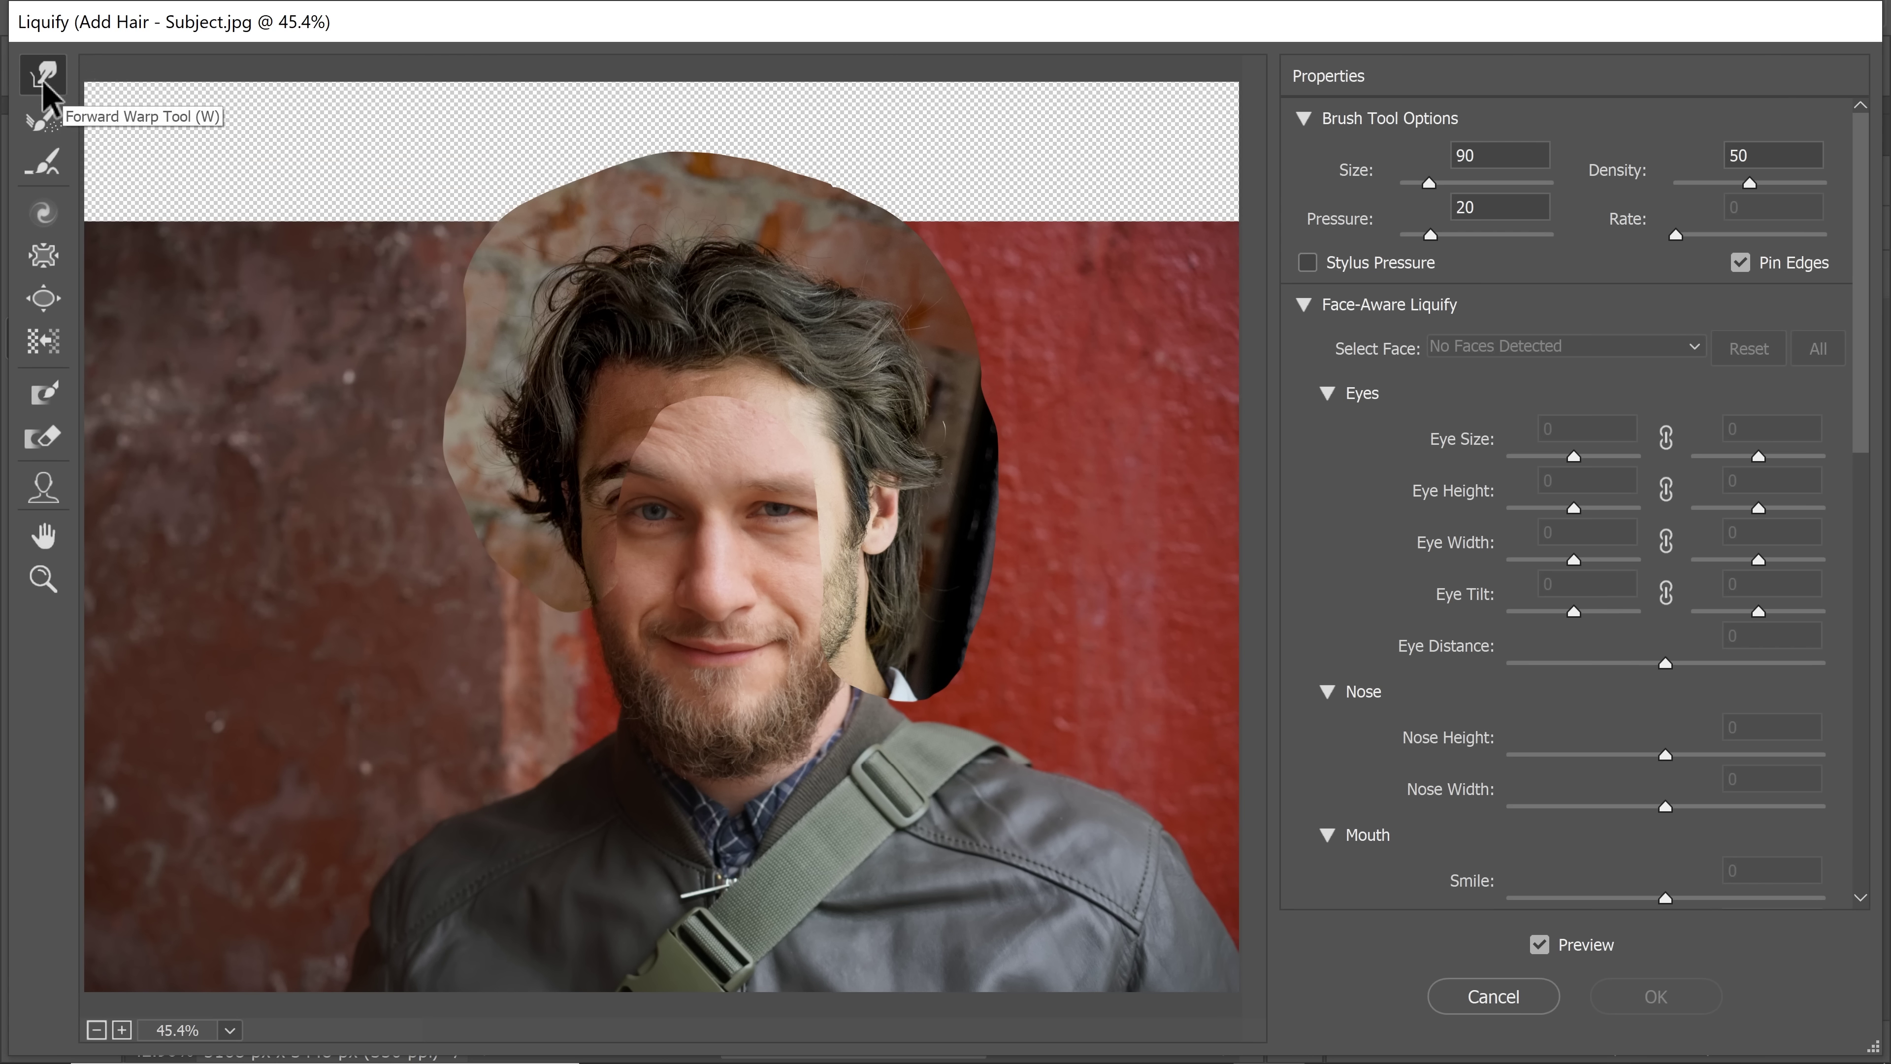
{"action": "key", "text": "bracketright"}
{"action": "key", "text": "bracketright"}
{"action": "key", "text": "bracketright"}
{"action": "key", "text": "bracketright"}
{"action": "key", "text": "bracketright"}
{"action": "key", "text": "bracketright"}
{"action": "key", "text": "bracketright"}
{"action": "key", "text": "bracketright"}
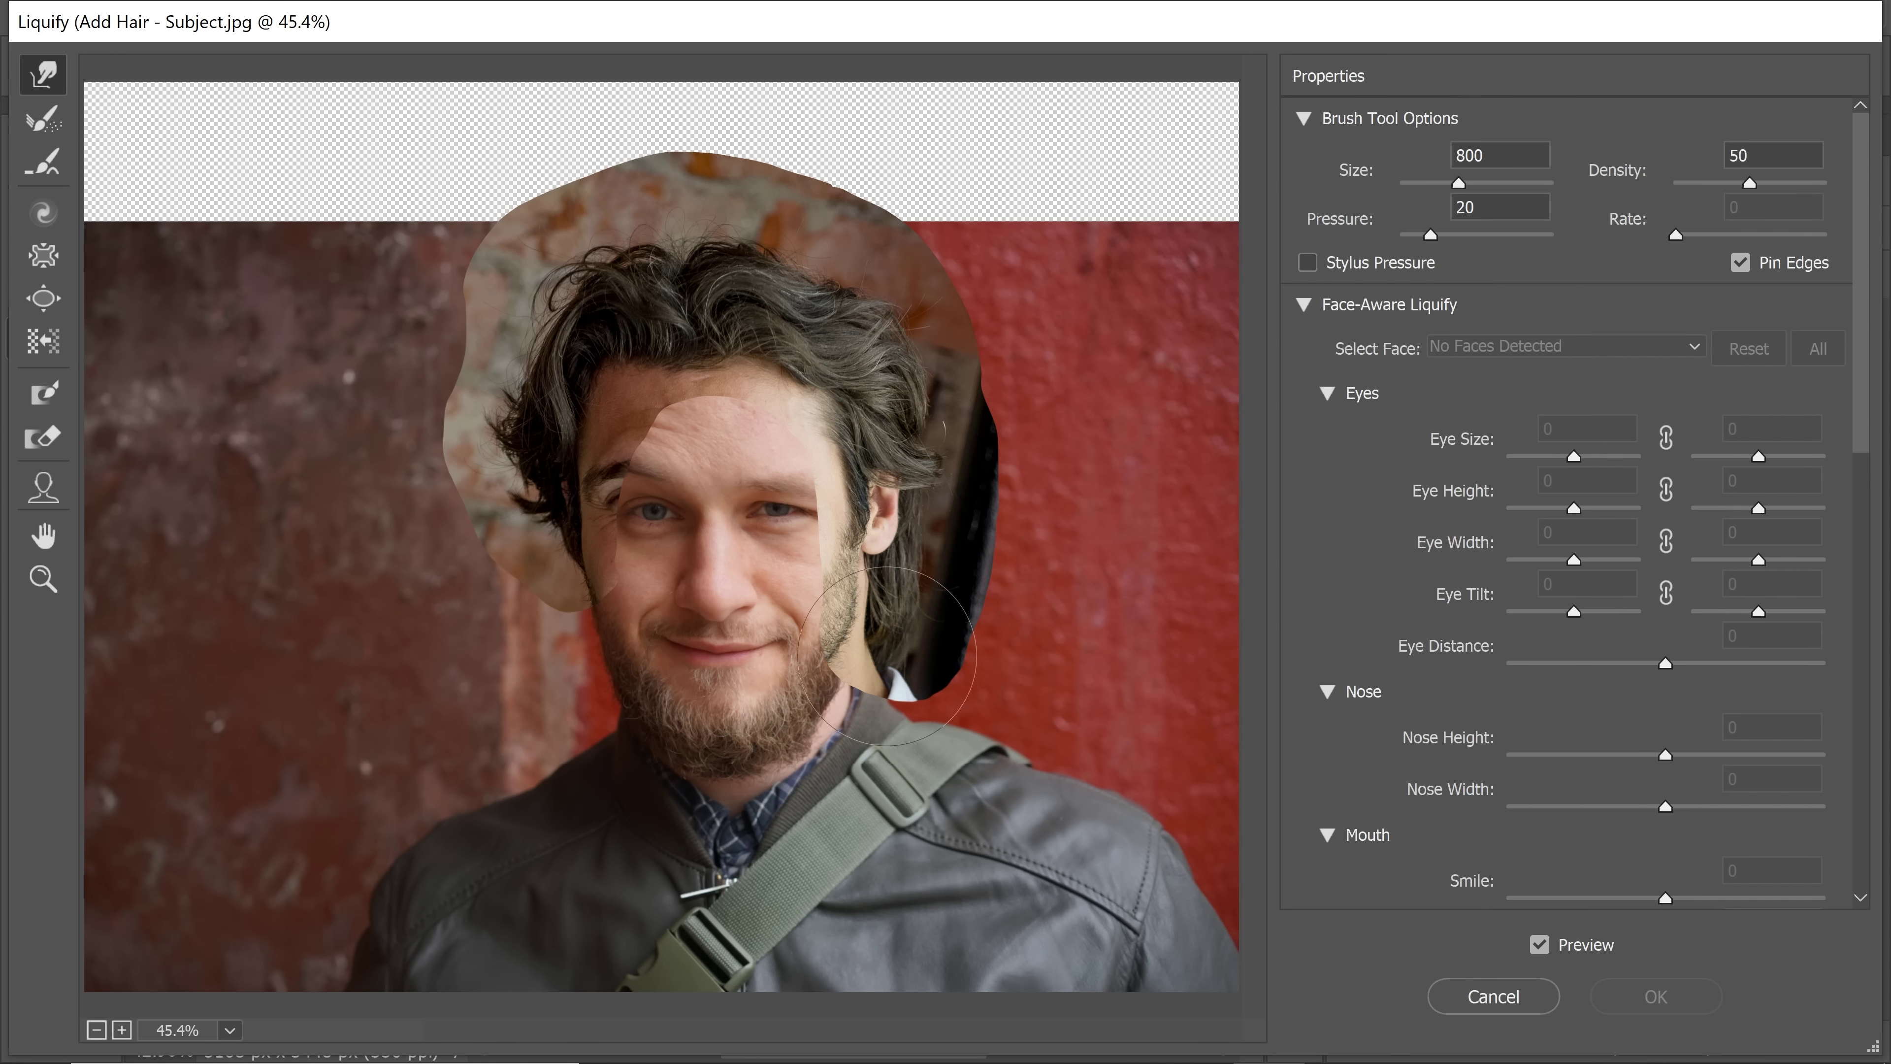
{"action": "mouse_move", "coordinate": [861, 602]}
{"action": "left_mouse_down"}
{"action": "mouse_move", "coordinate": [856, 626]}
{"action": "mouse_move", "coordinate": [857, 574]}
{"action": "mouse_move", "coordinate": [844, 596]}
{"action": "left_mouse_up"}
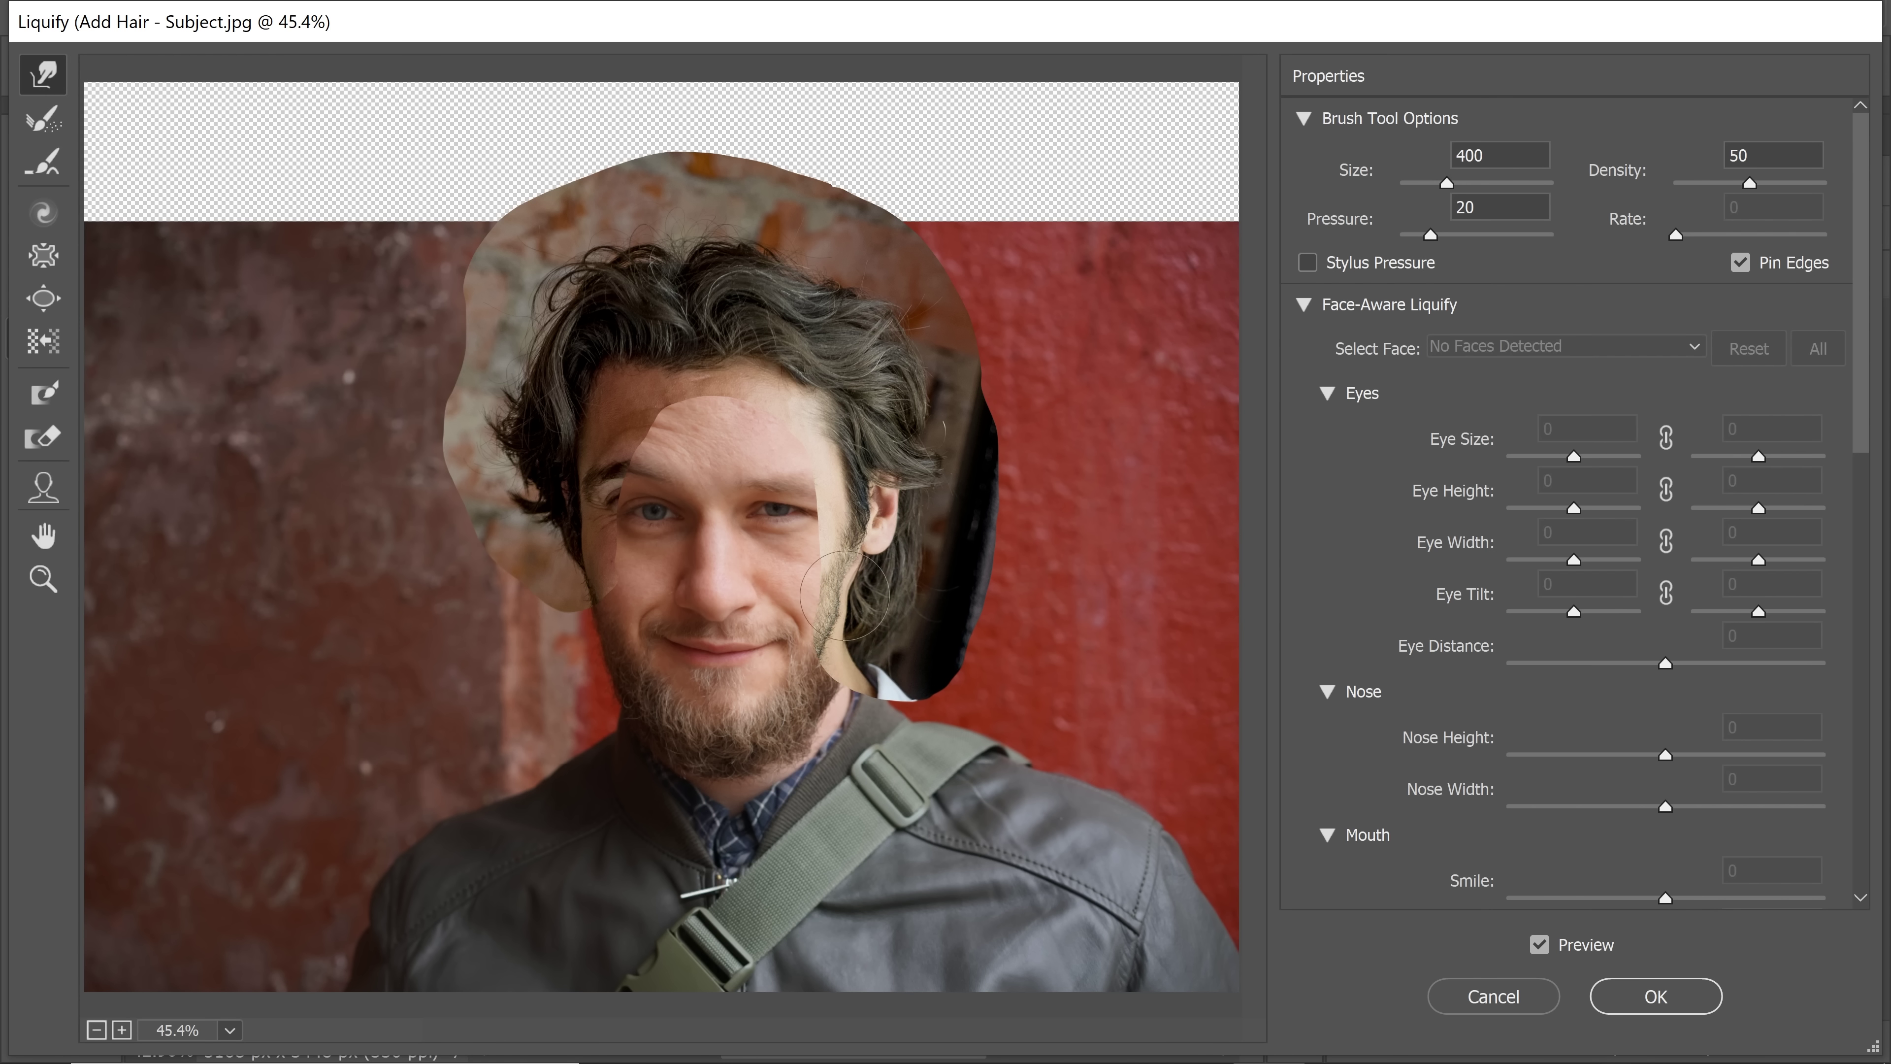
{"action": "left_click", "coordinate": [1658, 998]}
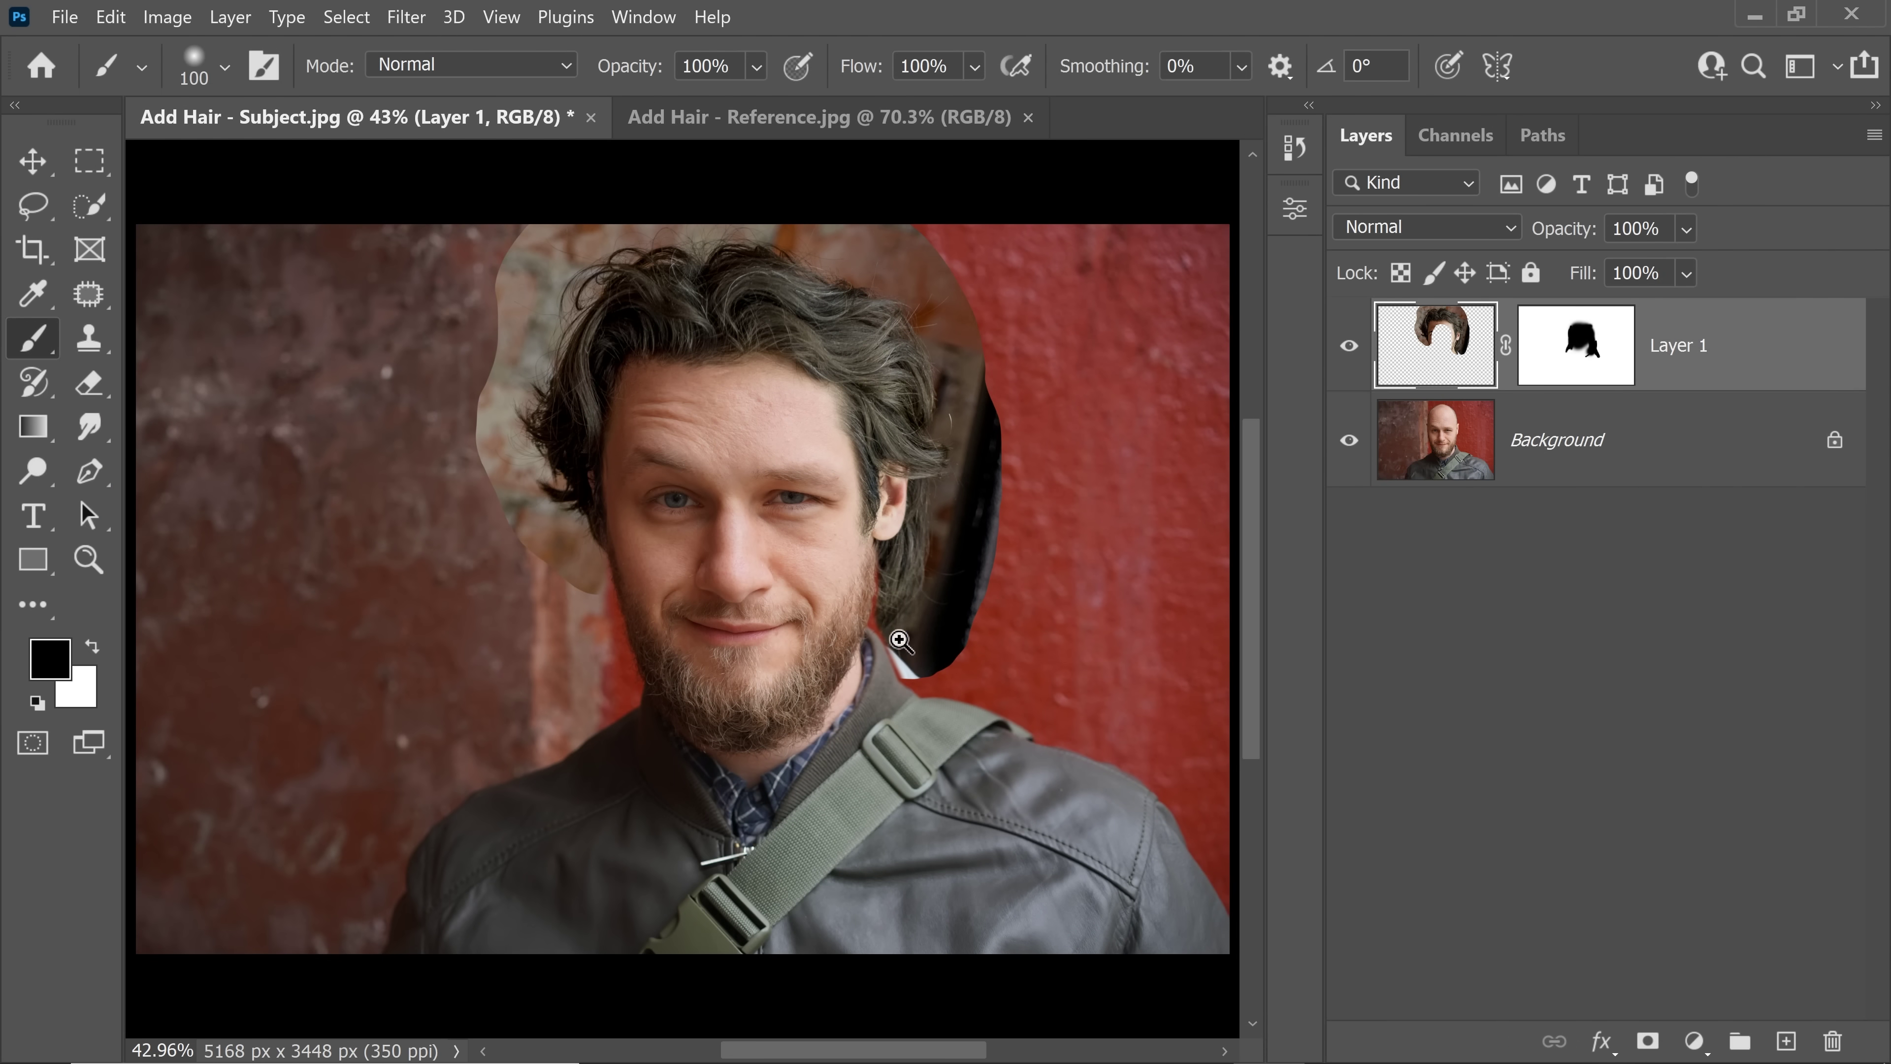
- Paint white on Layer 1's mask to reveal hair over the red strip along the jaw
{"action": "left_click", "coordinate": [891, 614]}
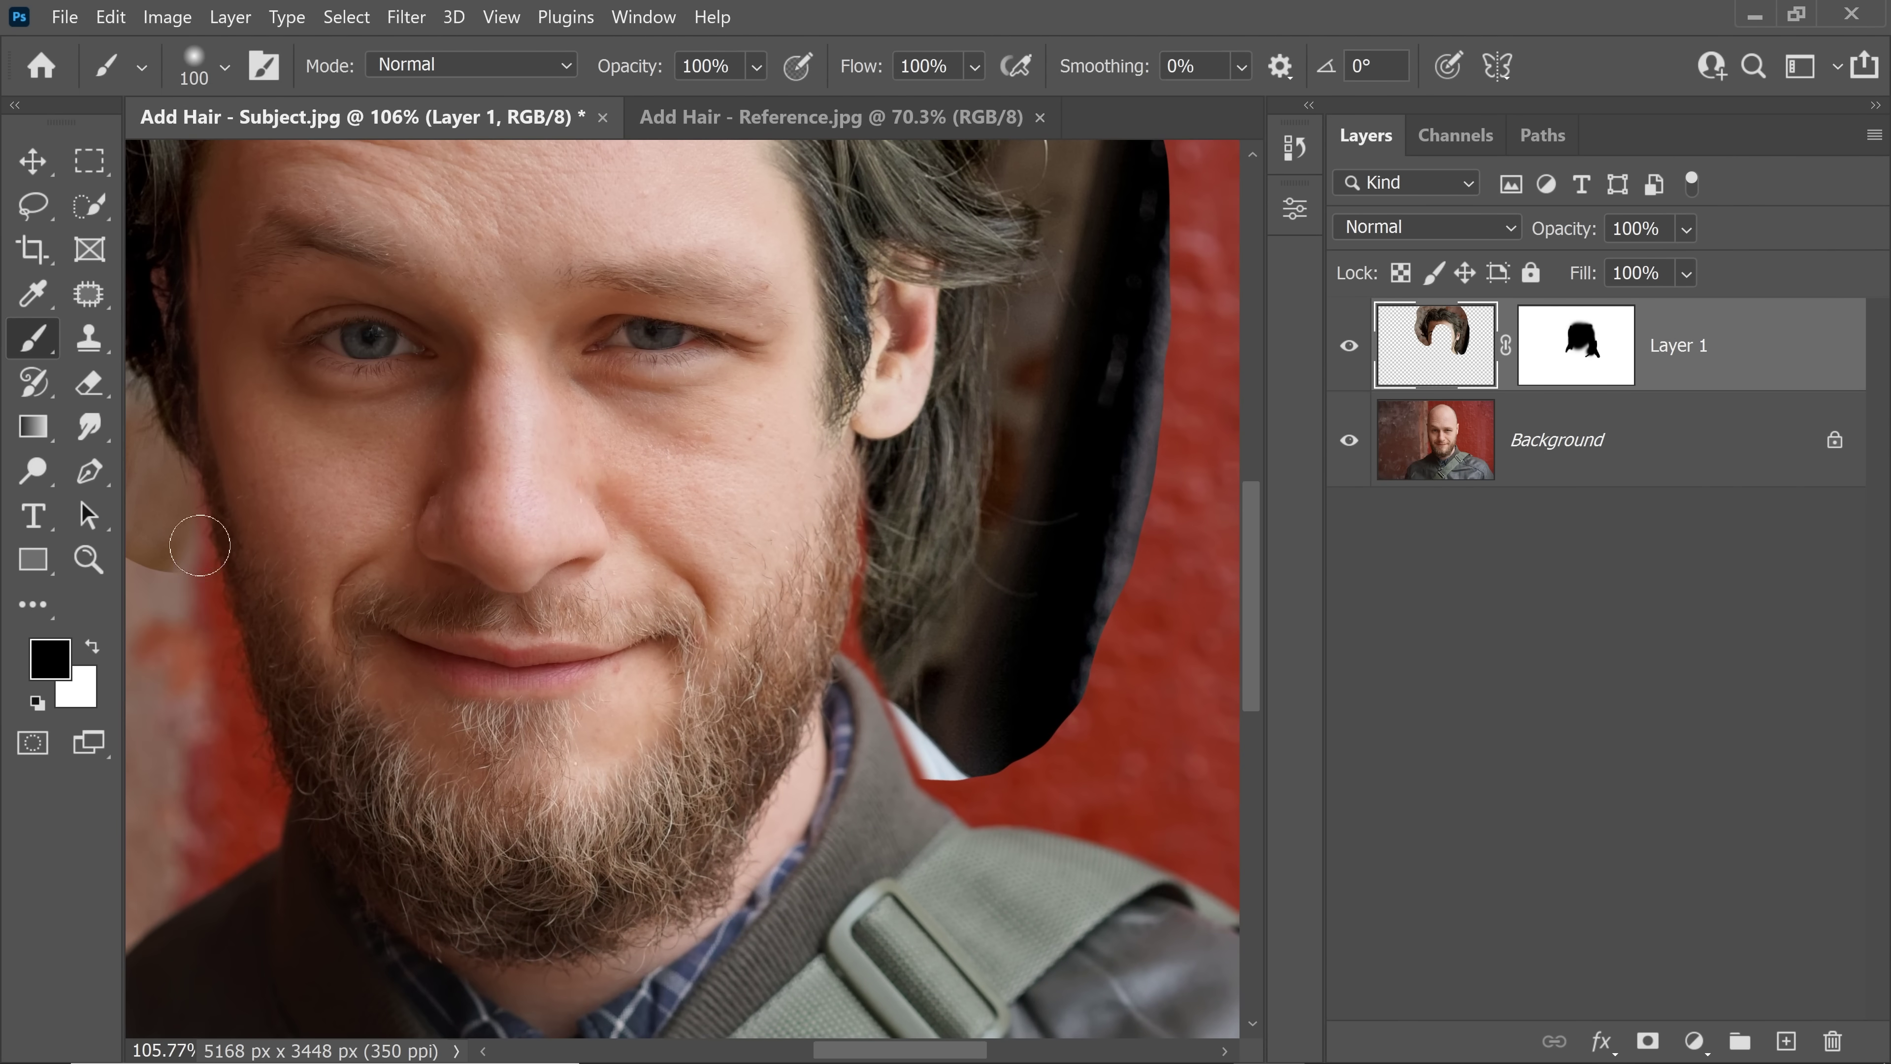
{"action": "key", "text": "x"}
{"action": "key", "text": "bracketleft"}
{"action": "key", "text": "bracketleft"}
{"action": "key", "text": "bracketleft"}
{"action": "key", "text": "bracketleft"}
{"action": "key", "text": "bracketleft"}
{"action": "key", "text": "bracketleft"}
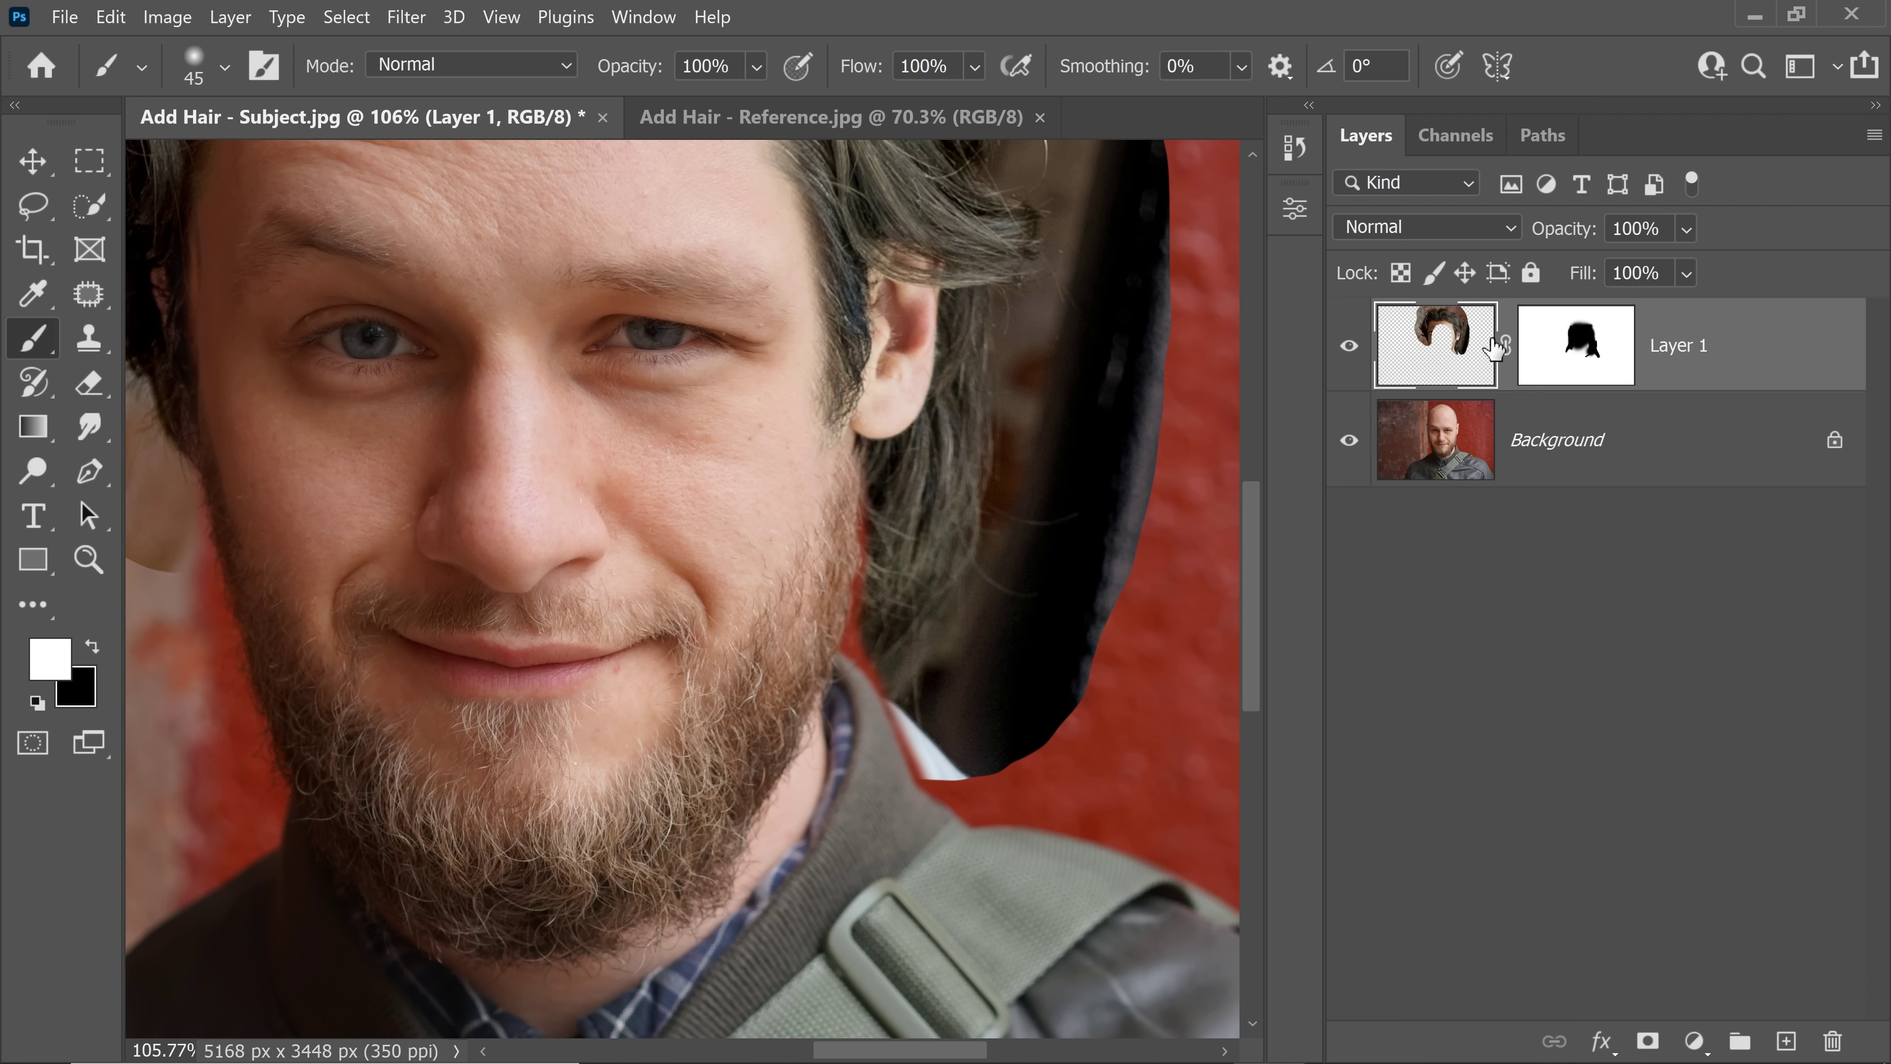
{"action": "left_click", "coordinate": [1567, 356]}
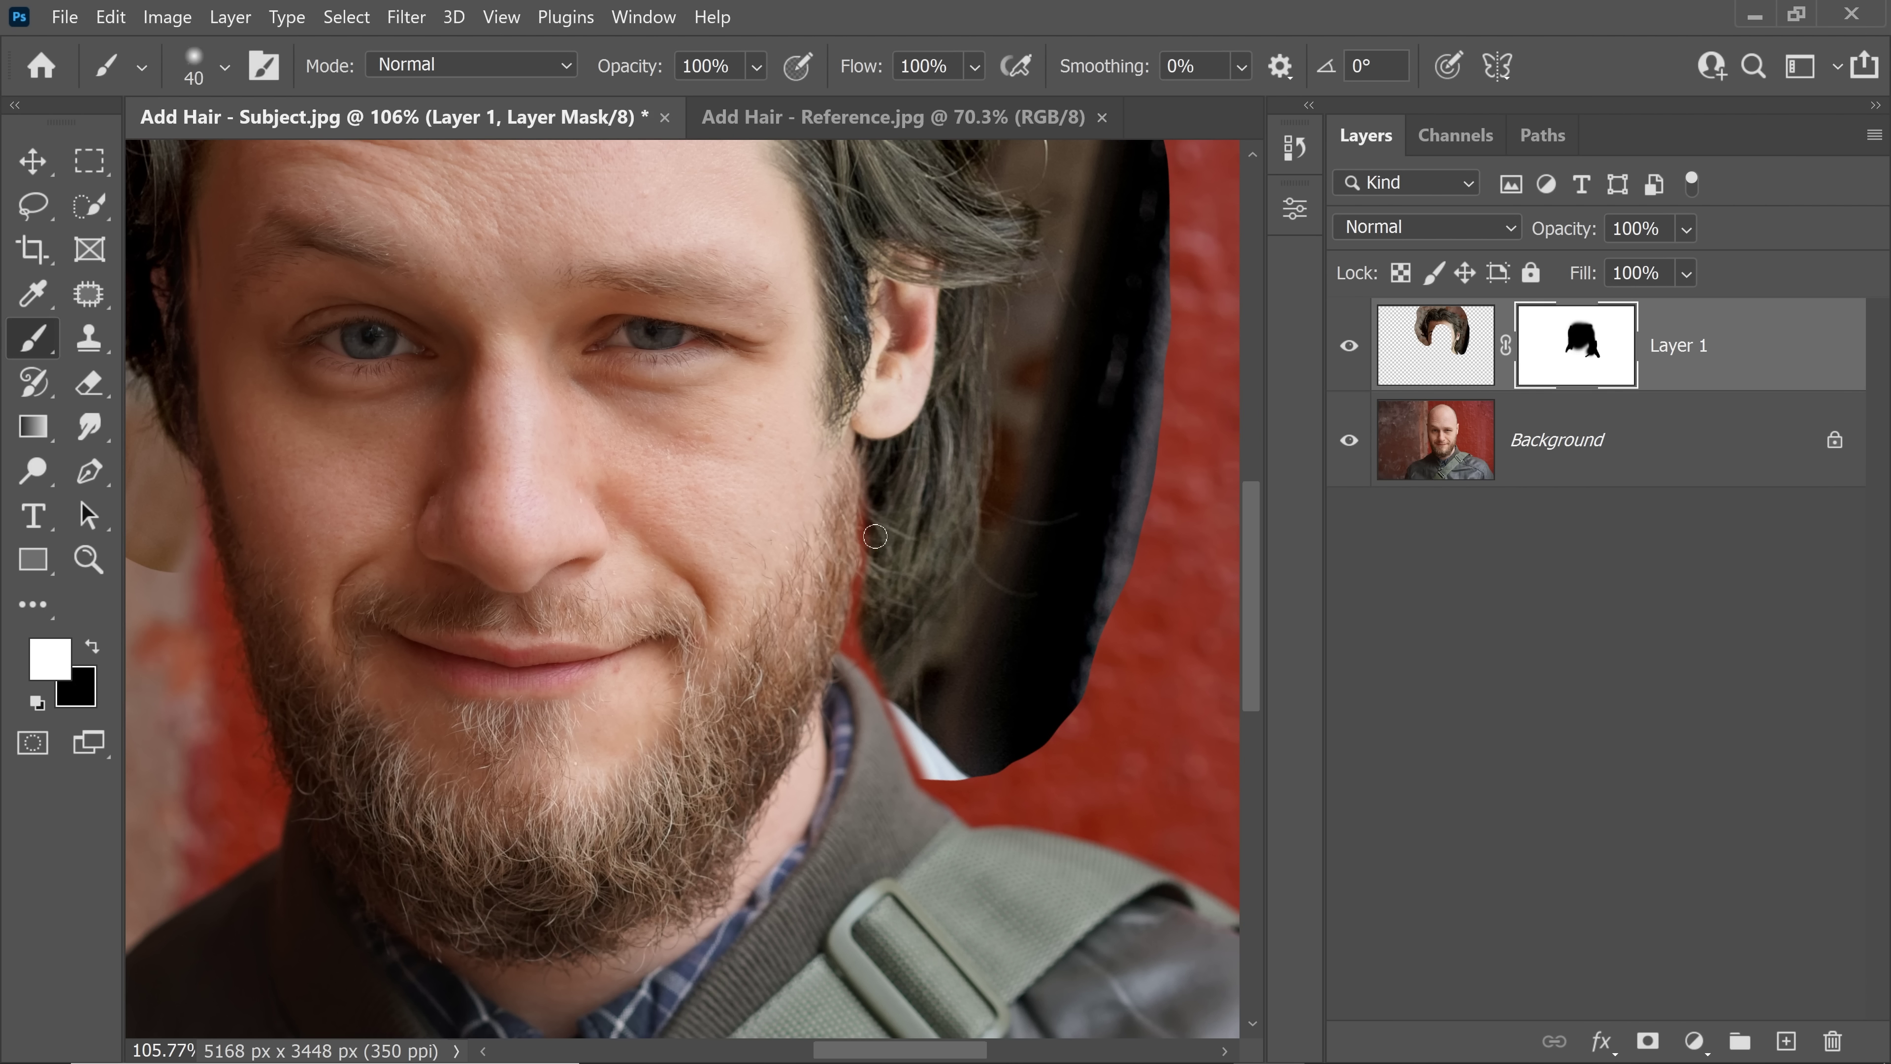
{"action": "key", "text": "bracketright"}
{"action": "key", "text": "bracketright"}
{"action": "key", "text": "bracketright"}
{"action": "mouse_move", "coordinate": [874, 526]}
{"action": "left_mouse_down"}
{"action": "mouse_move", "coordinate": [842, 654]}
{"action": "mouse_move", "coordinate": [990, 737]}
{"action": "left_mouse_up"}
- Paint black on the mask to hide the dark tip below the ear
{"action": "key", "text": "bracketright"}
{"action": "key", "text": "bracketright"}
{"action": "key", "text": "bracketright"}
{"action": "key", "text": "bracketright"}
{"action": "key", "text": "bracketright"}
{"action": "key", "text": "bracketright"}
{"action": "key", "text": "bracketright"}
{"action": "key", "text": "bracketright"}
{"action": "key", "text": "bracketright"}
{"action": "key", "text": "bracketright"}
{"action": "key", "text": "bracketright"}
{"action": "key", "text": "bracketright"}
{"action": "key", "text": "x"}
{"action": "mouse_move", "coordinate": [560, 319]}
{"action": "left_mouse_down"}
{"action": "mouse_move", "coordinate": [781, 591]}
{"action": "mouse_move", "coordinate": [793, 577]}
{"action": "left_mouse_up"}
{"action": "left_click_drag", "start_coordinate": [966, 476], "coordinate": [961, 491]}
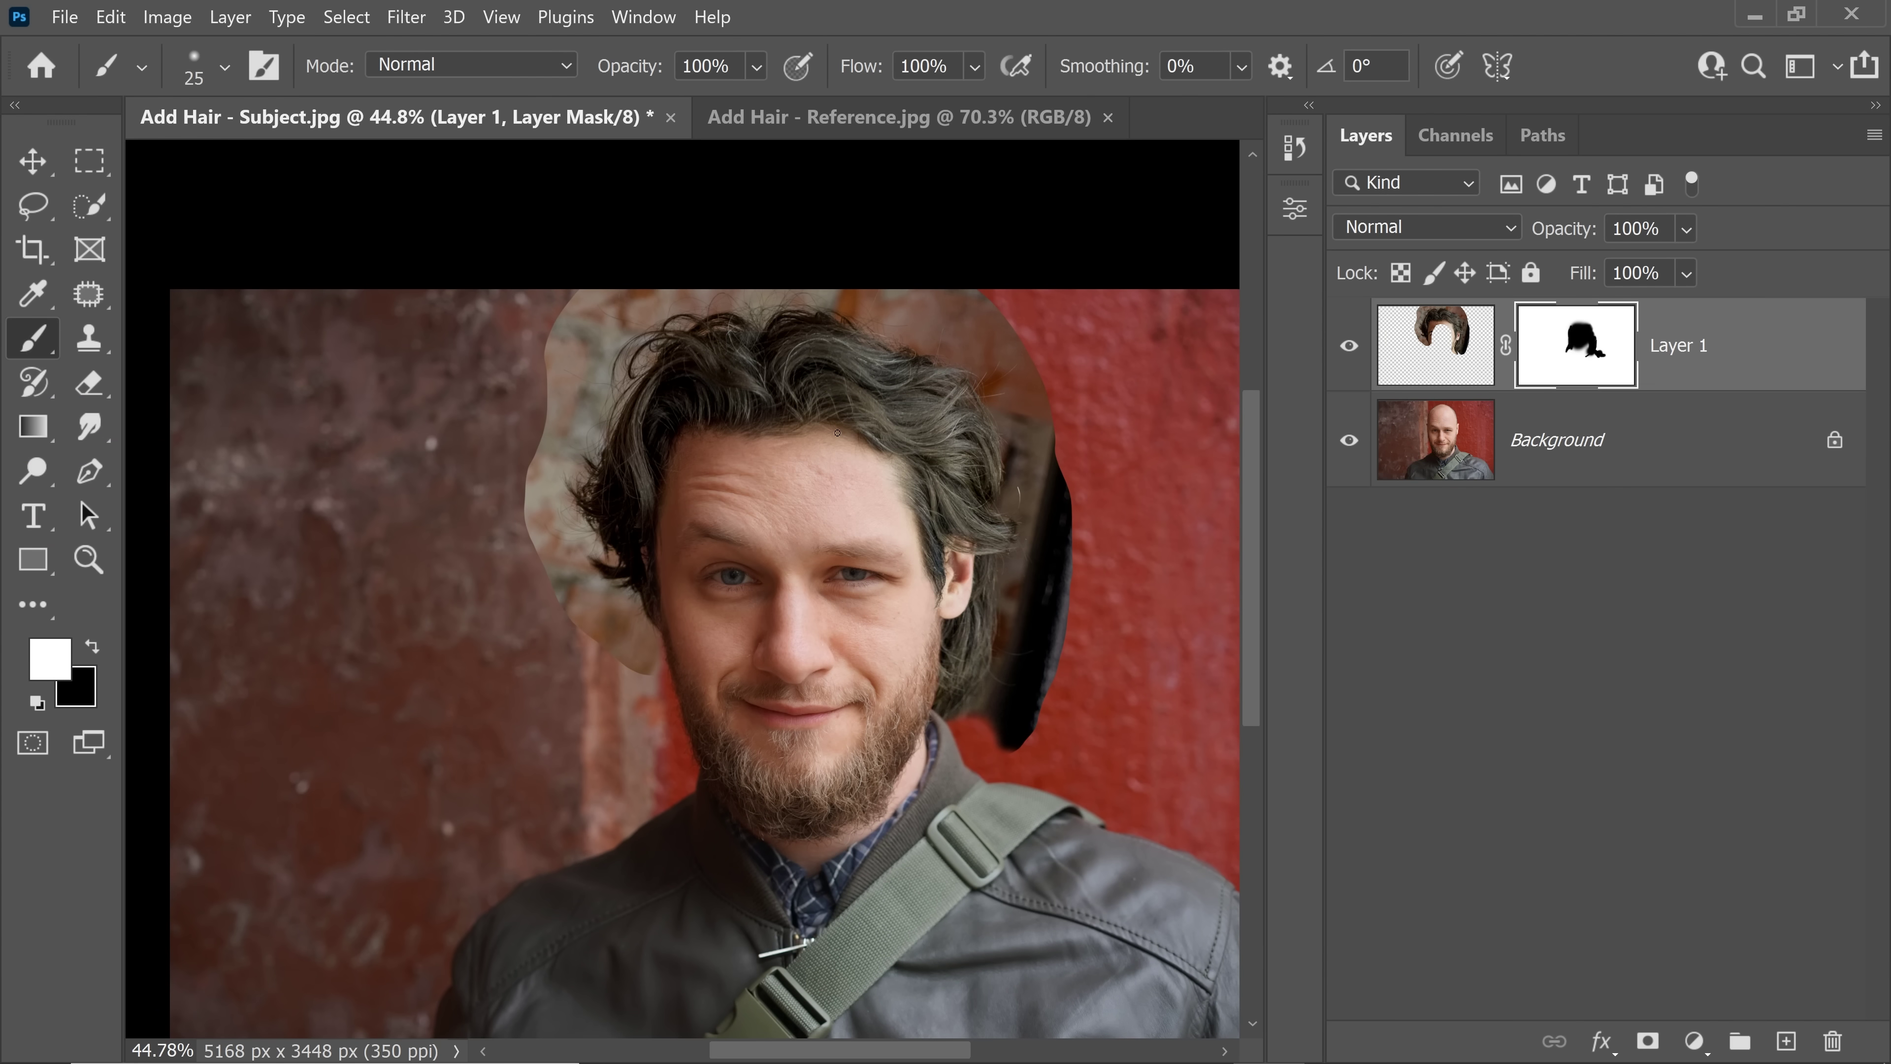
{"action": "left_click", "coordinate": [1574, 343], "text": "shift"}
{"action": "left_click_drag", "start_coordinate": [762, 450], "coordinate": [894, 481]}
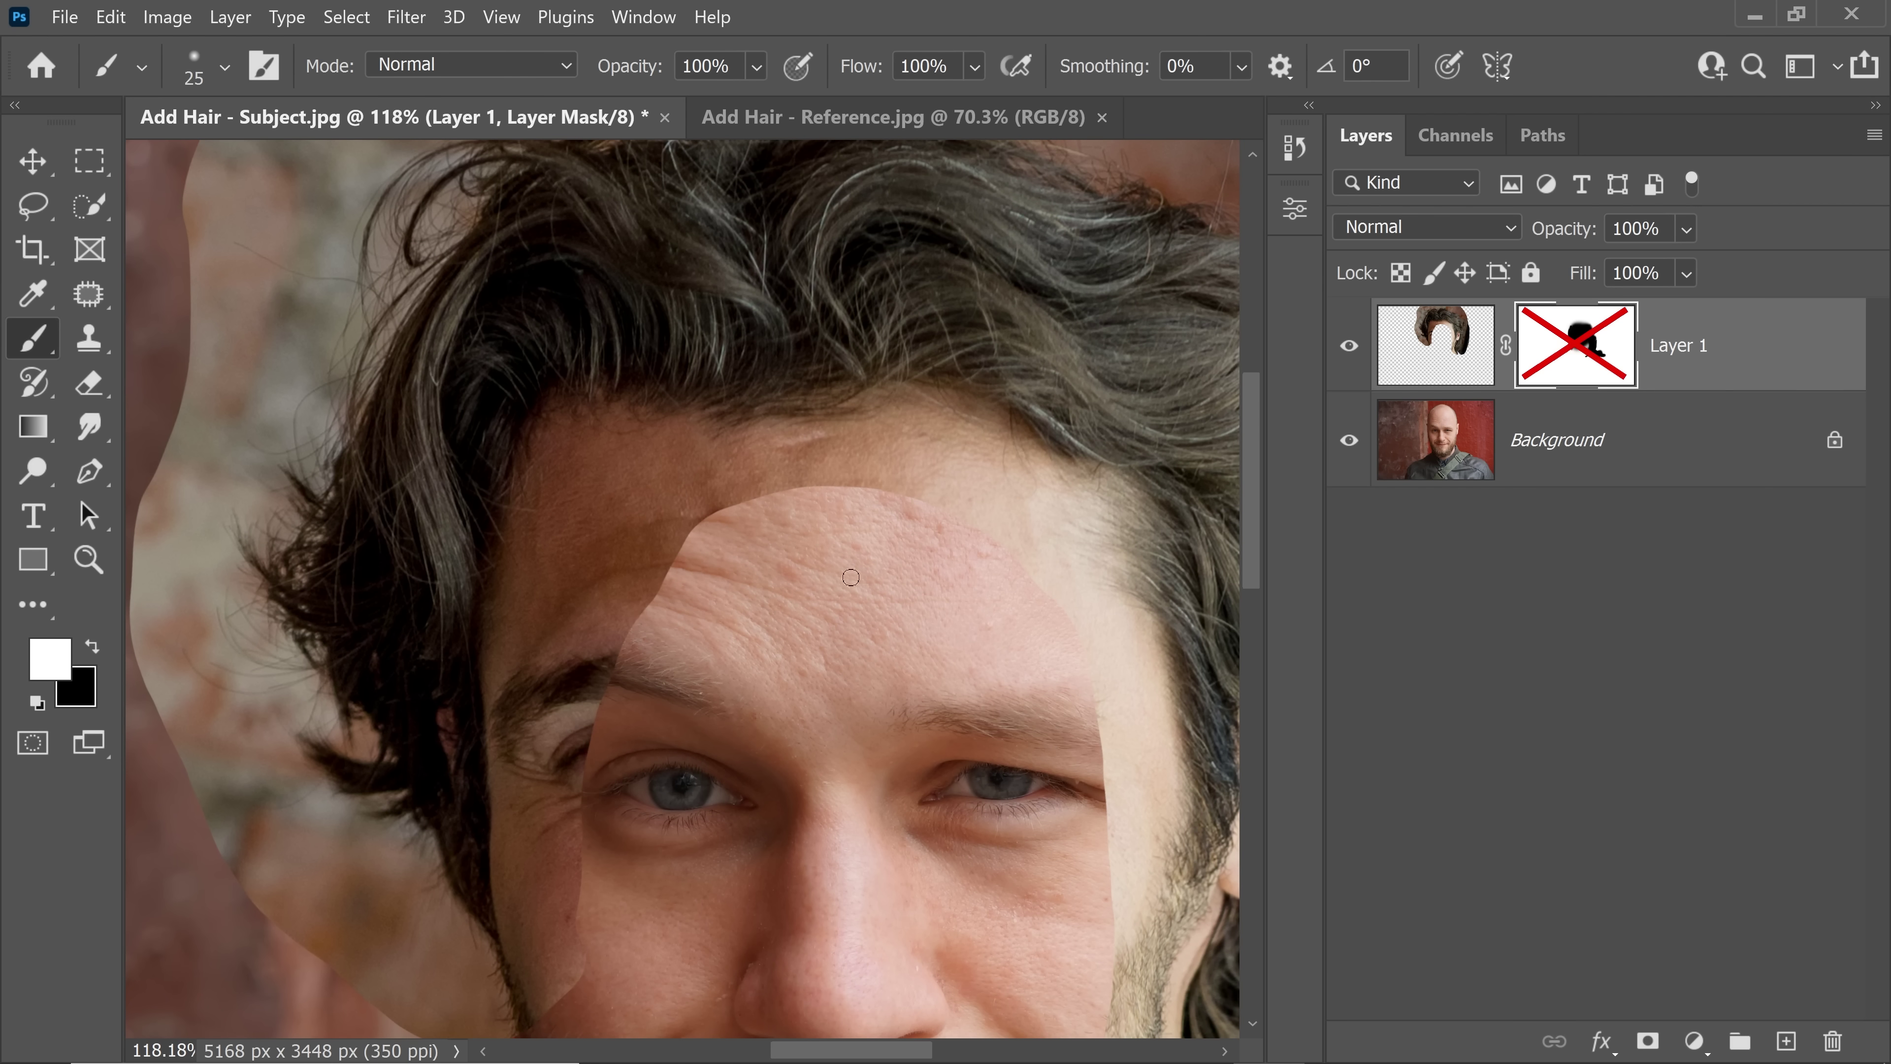
{"action": "scroll", "coordinate": [832, 502], "scroll_direction": "down", "scroll_amount": 3}
{"action": "scroll", "coordinate": [862, 414], "scroll_direction": "up", "scroll_amount": 2}
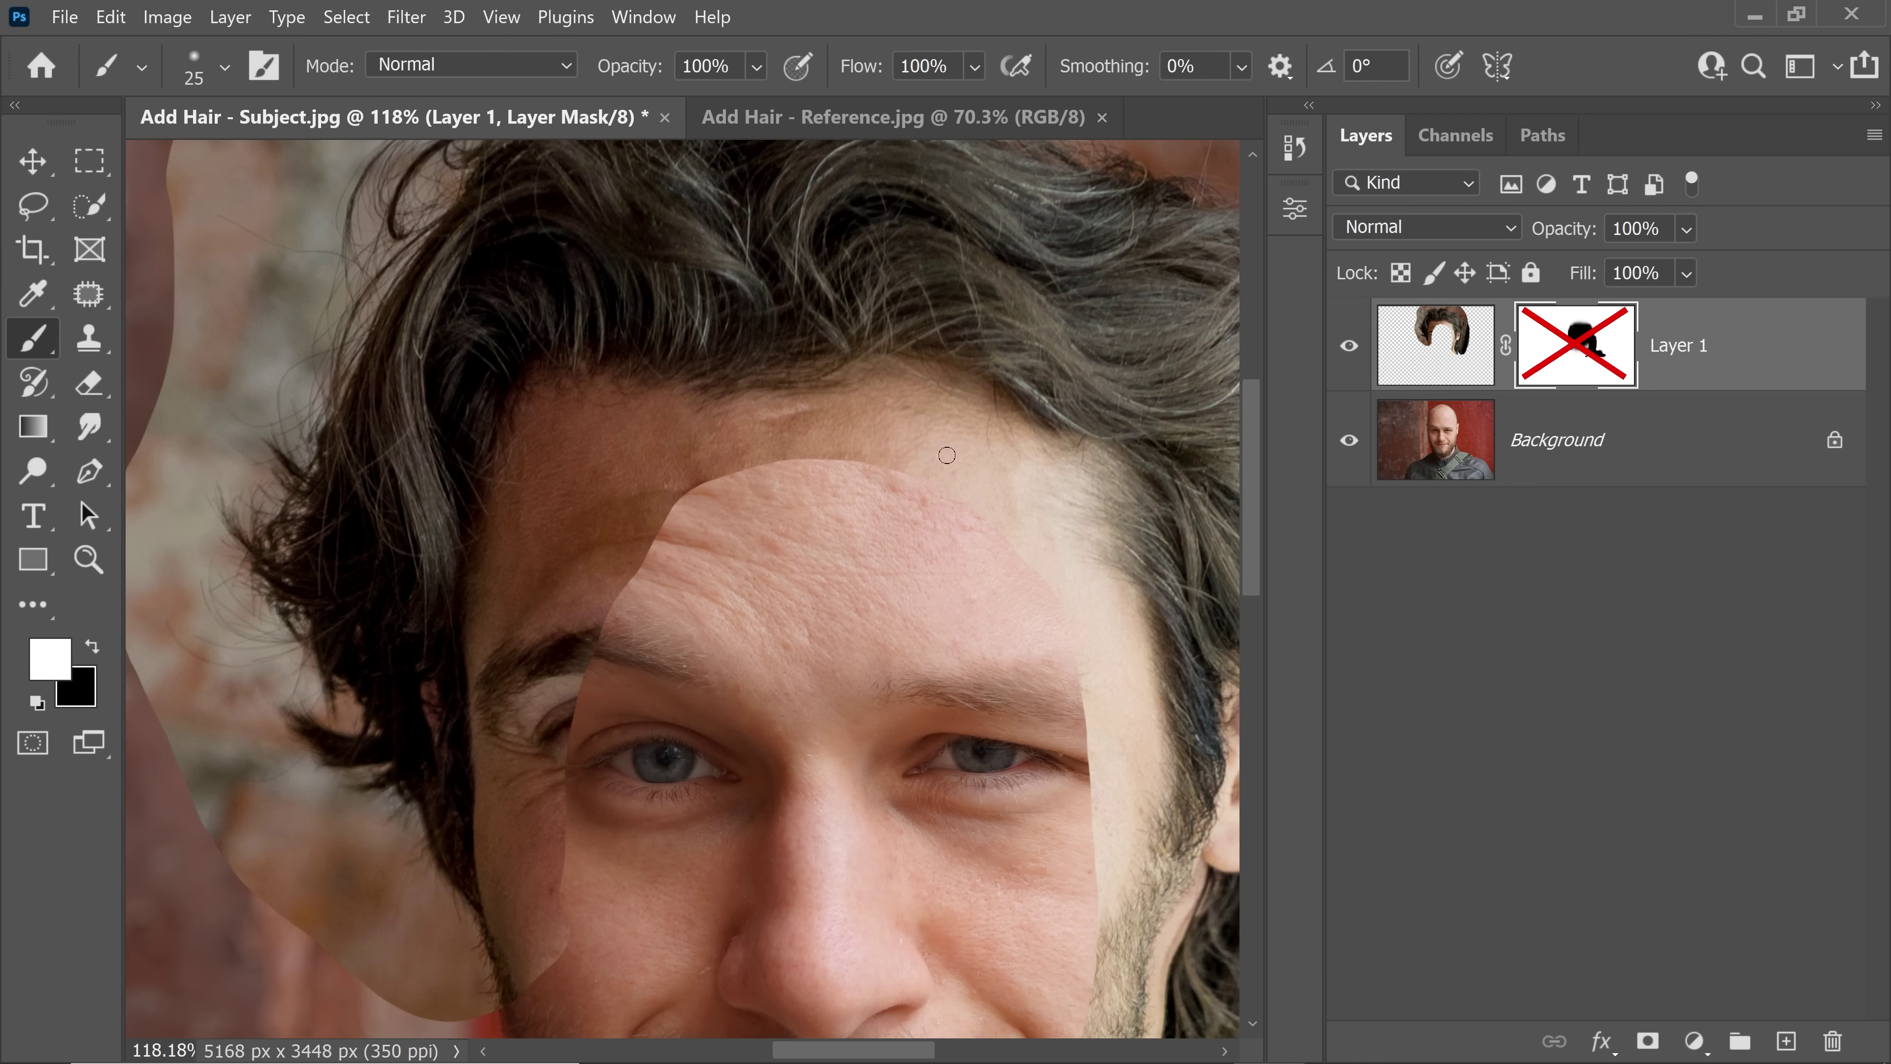
{"action": "left_click_drag", "start_coordinate": [914, 407], "coordinate": [905, 469]}
{"action": "scroll", "coordinate": [864, 468], "scroll_direction": "down", "scroll_amount": 1}
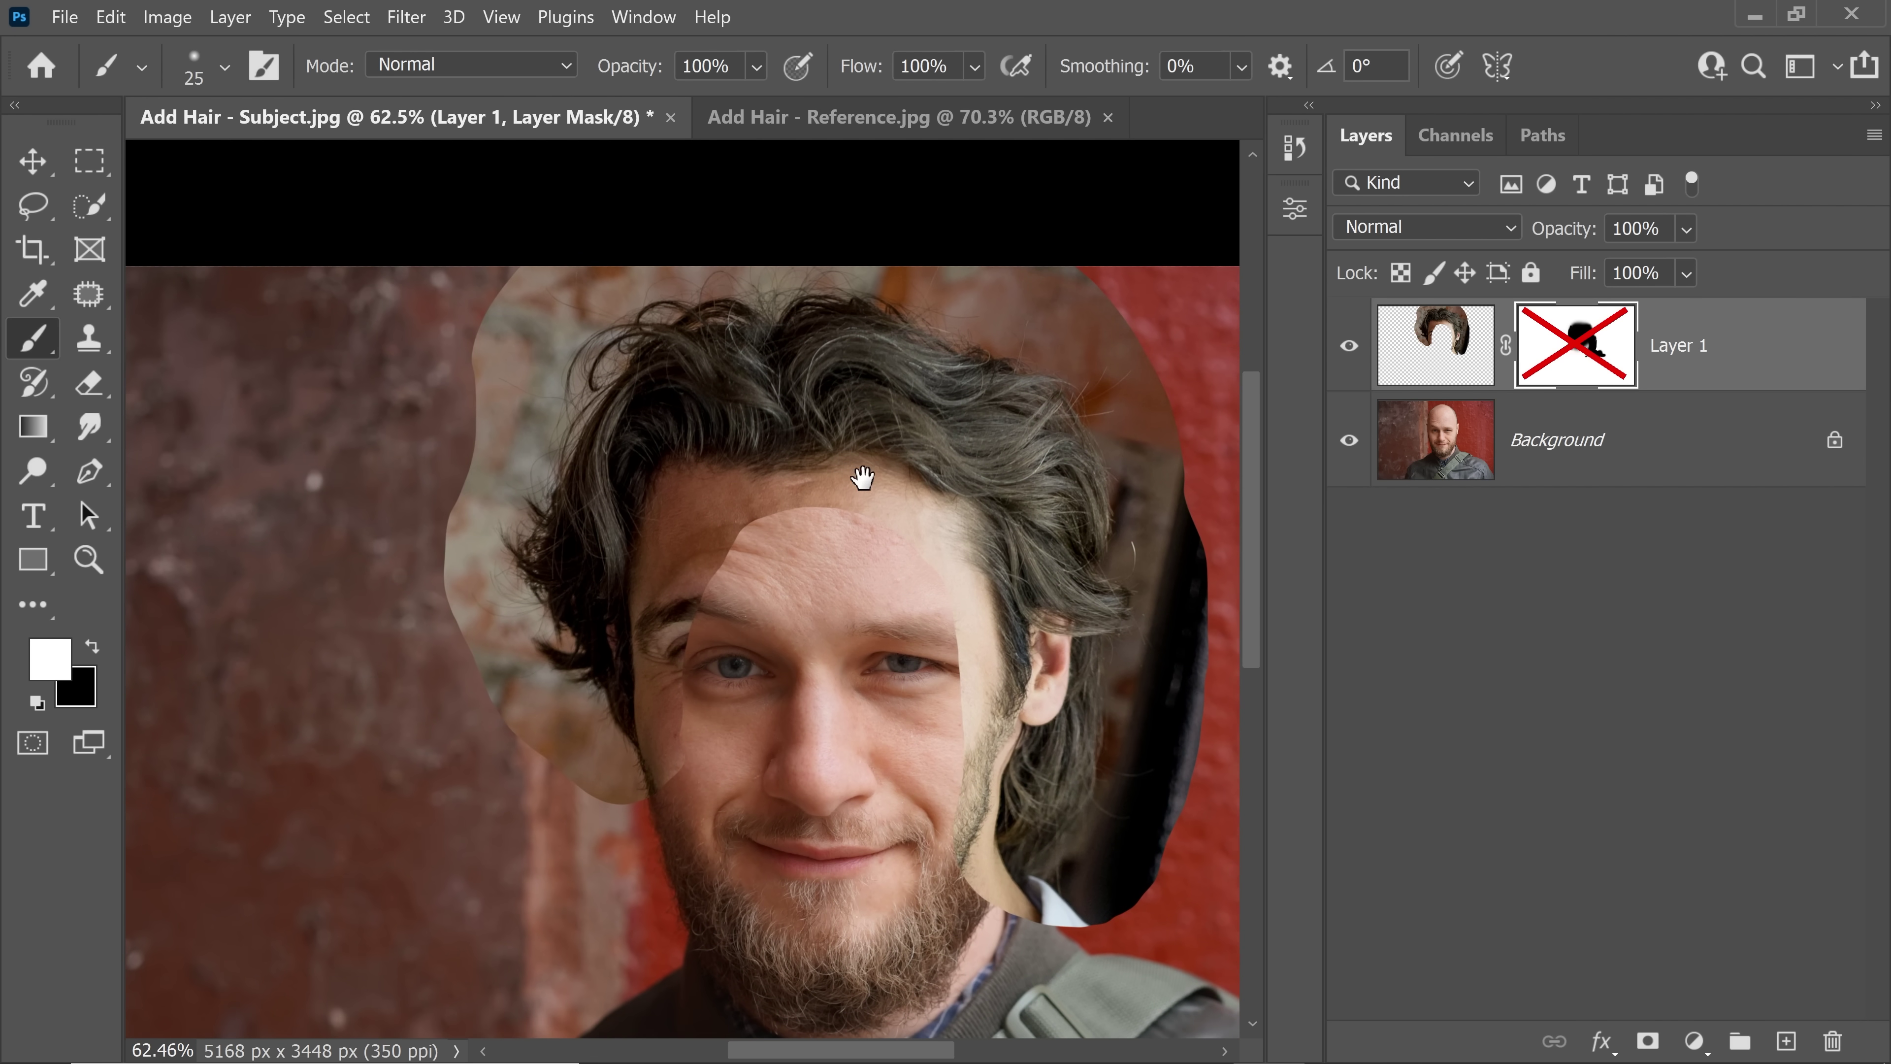
{"action": "left_click", "coordinate": [1576, 362], "text": "shift"}
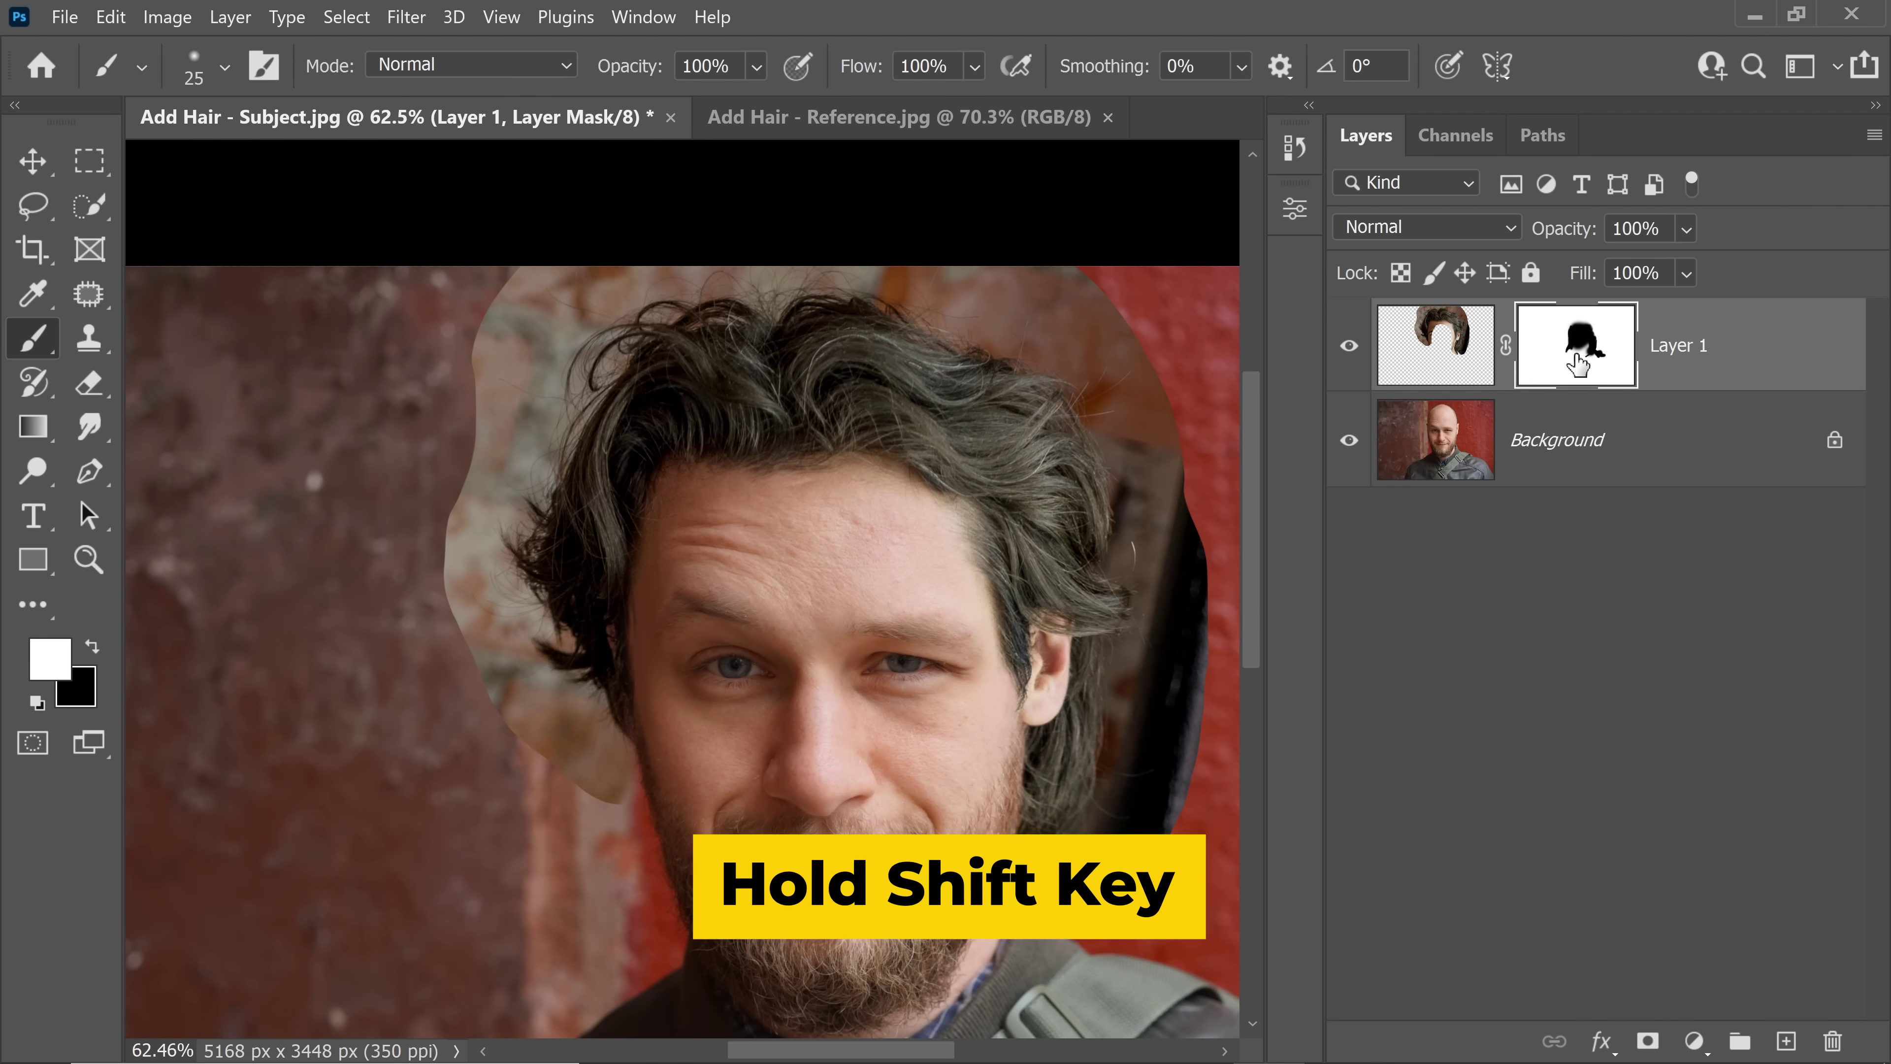
- Add a Curves adjustment layer clipped to Layer 1, leaving the RGB curve flat
{"action": "left_click", "coordinate": [1695, 1041]}
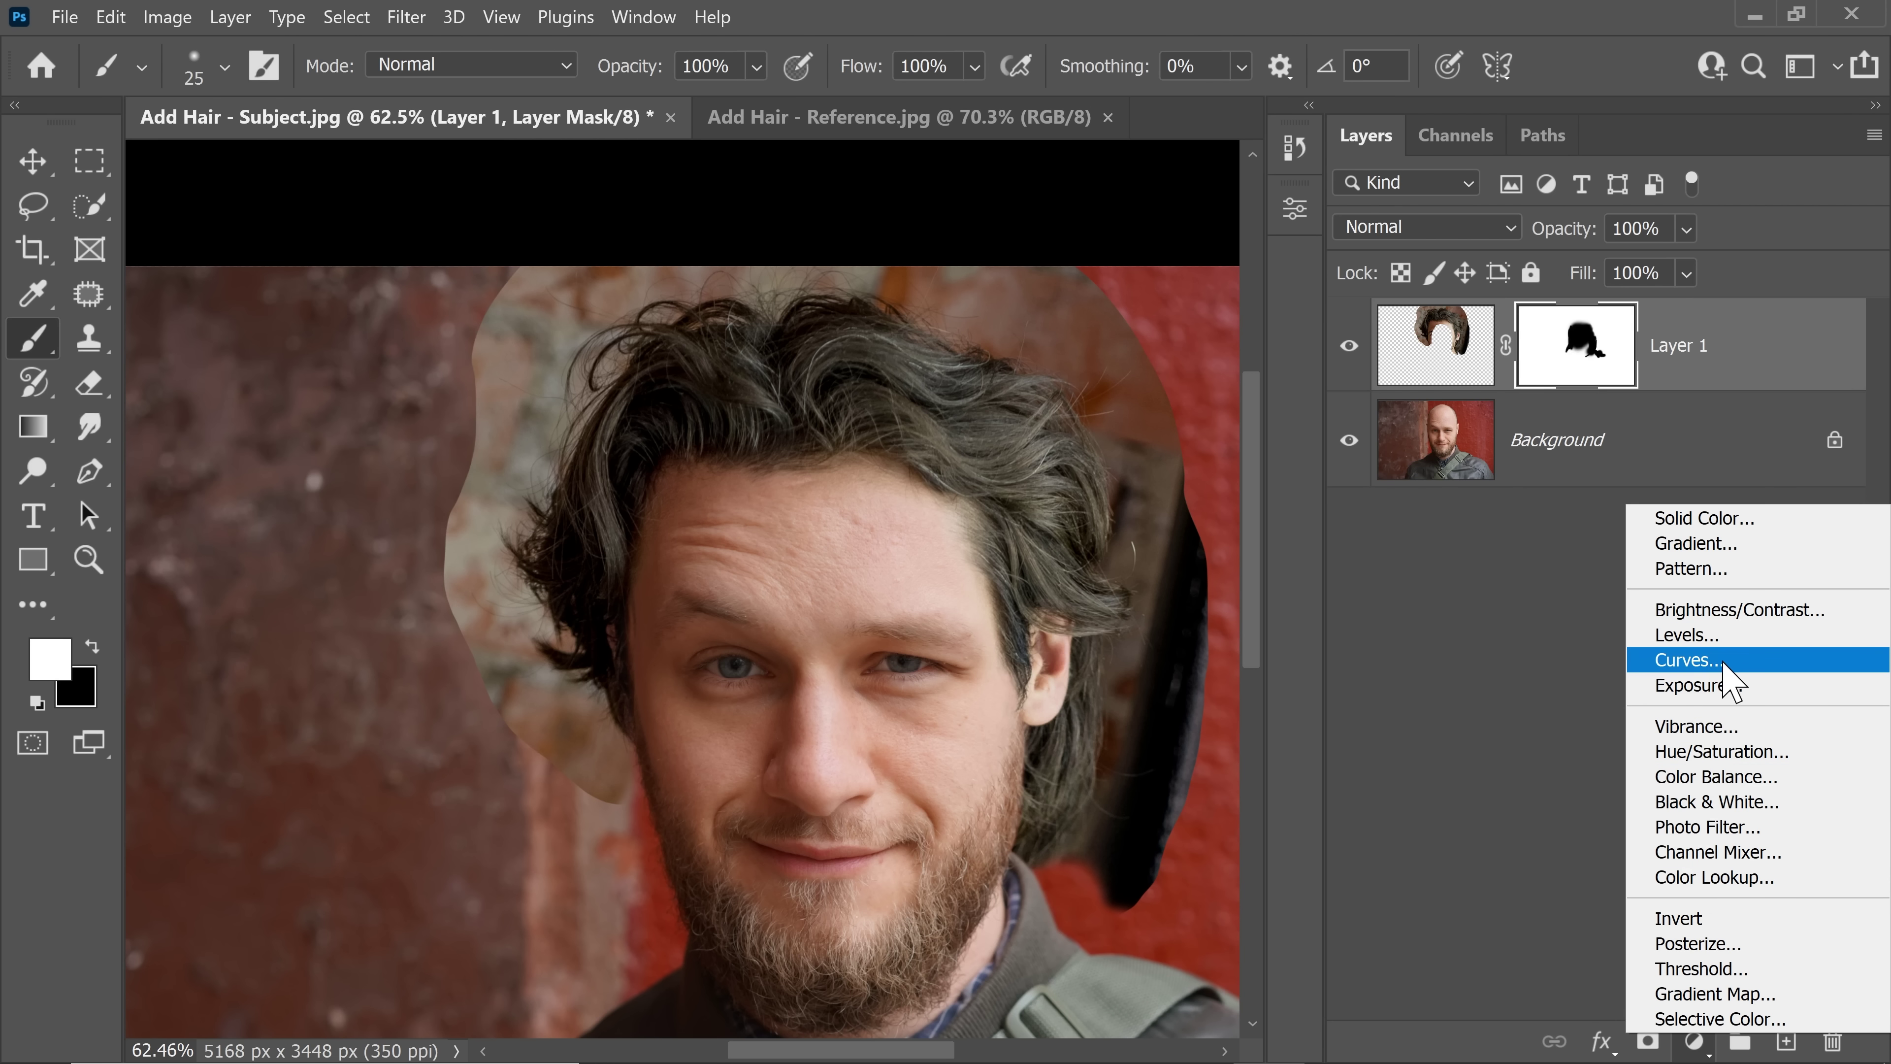
{"action": "left_click", "coordinate": [1688, 660]}
{"action": "left_click_drag", "start_coordinate": [776, 528], "coordinate": [545, 507]}
{"action": "mouse_move", "coordinate": [1064, 507]}
{"action": "left_mouse_down"}
{"action": "mouse_move", "coordinate": [960, 485]}
{"action": "mouse_move", "coordinate": [1091, 525]}
{"action": "left_mouse_up"}
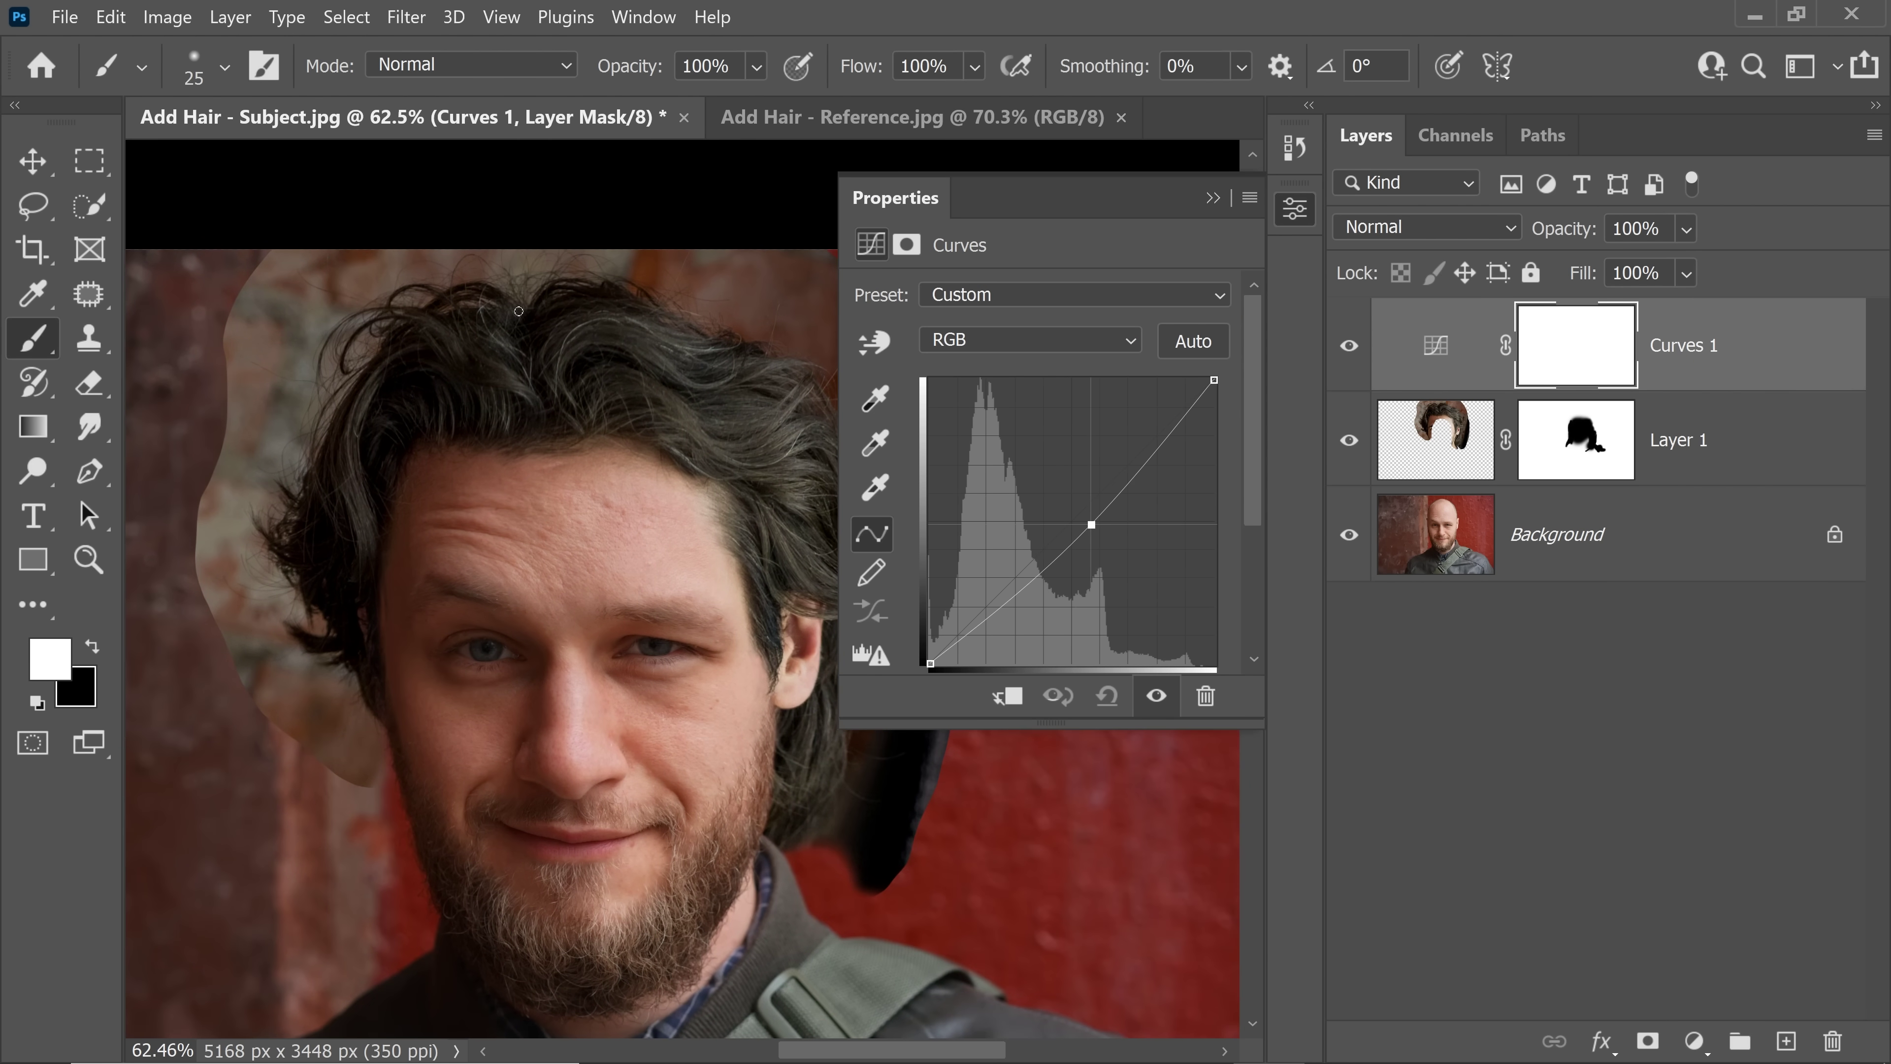
{"action": "left_click", "coordinate": [1007, 695]}
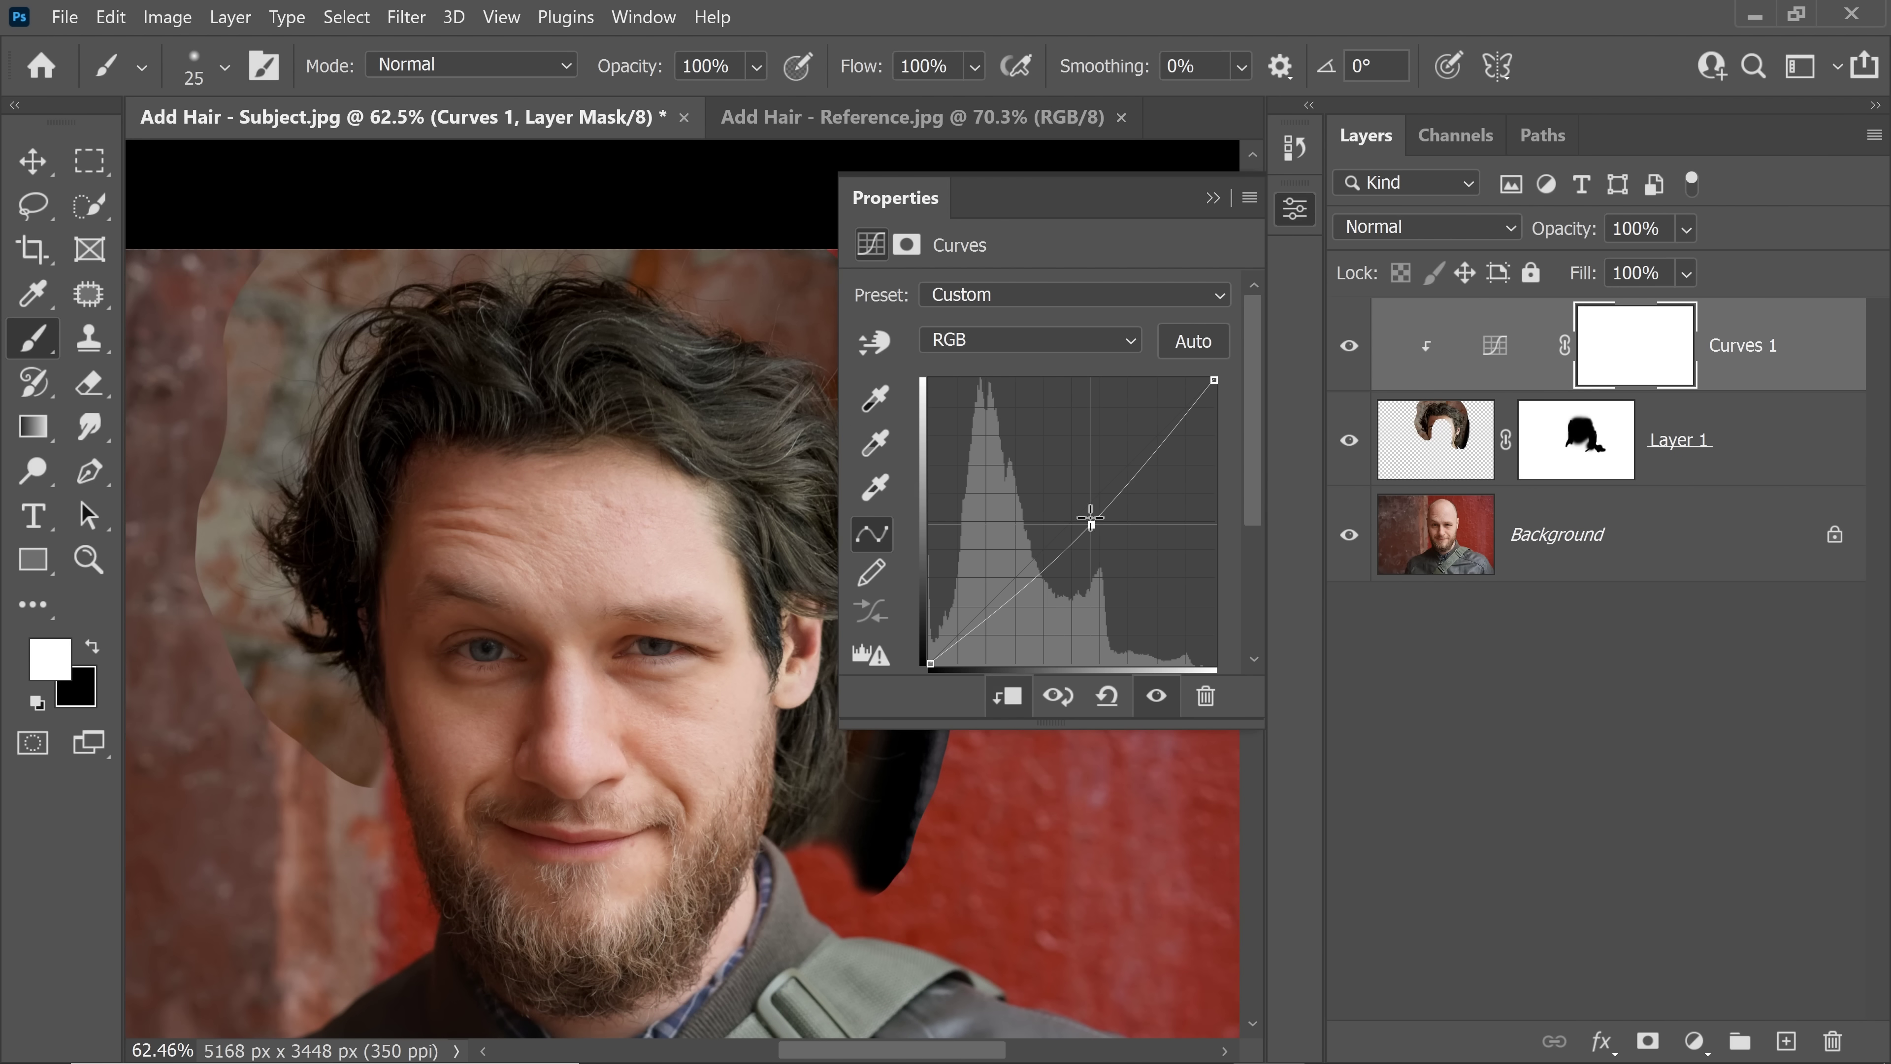
{"action": "left_click_drag", "start_coordinate": [1091, 524], "coordinate": [1034, 233]}
{"action": "left_click_drag", "start_coordinate": [1087, 720], "coordinate": [1081, 771]}
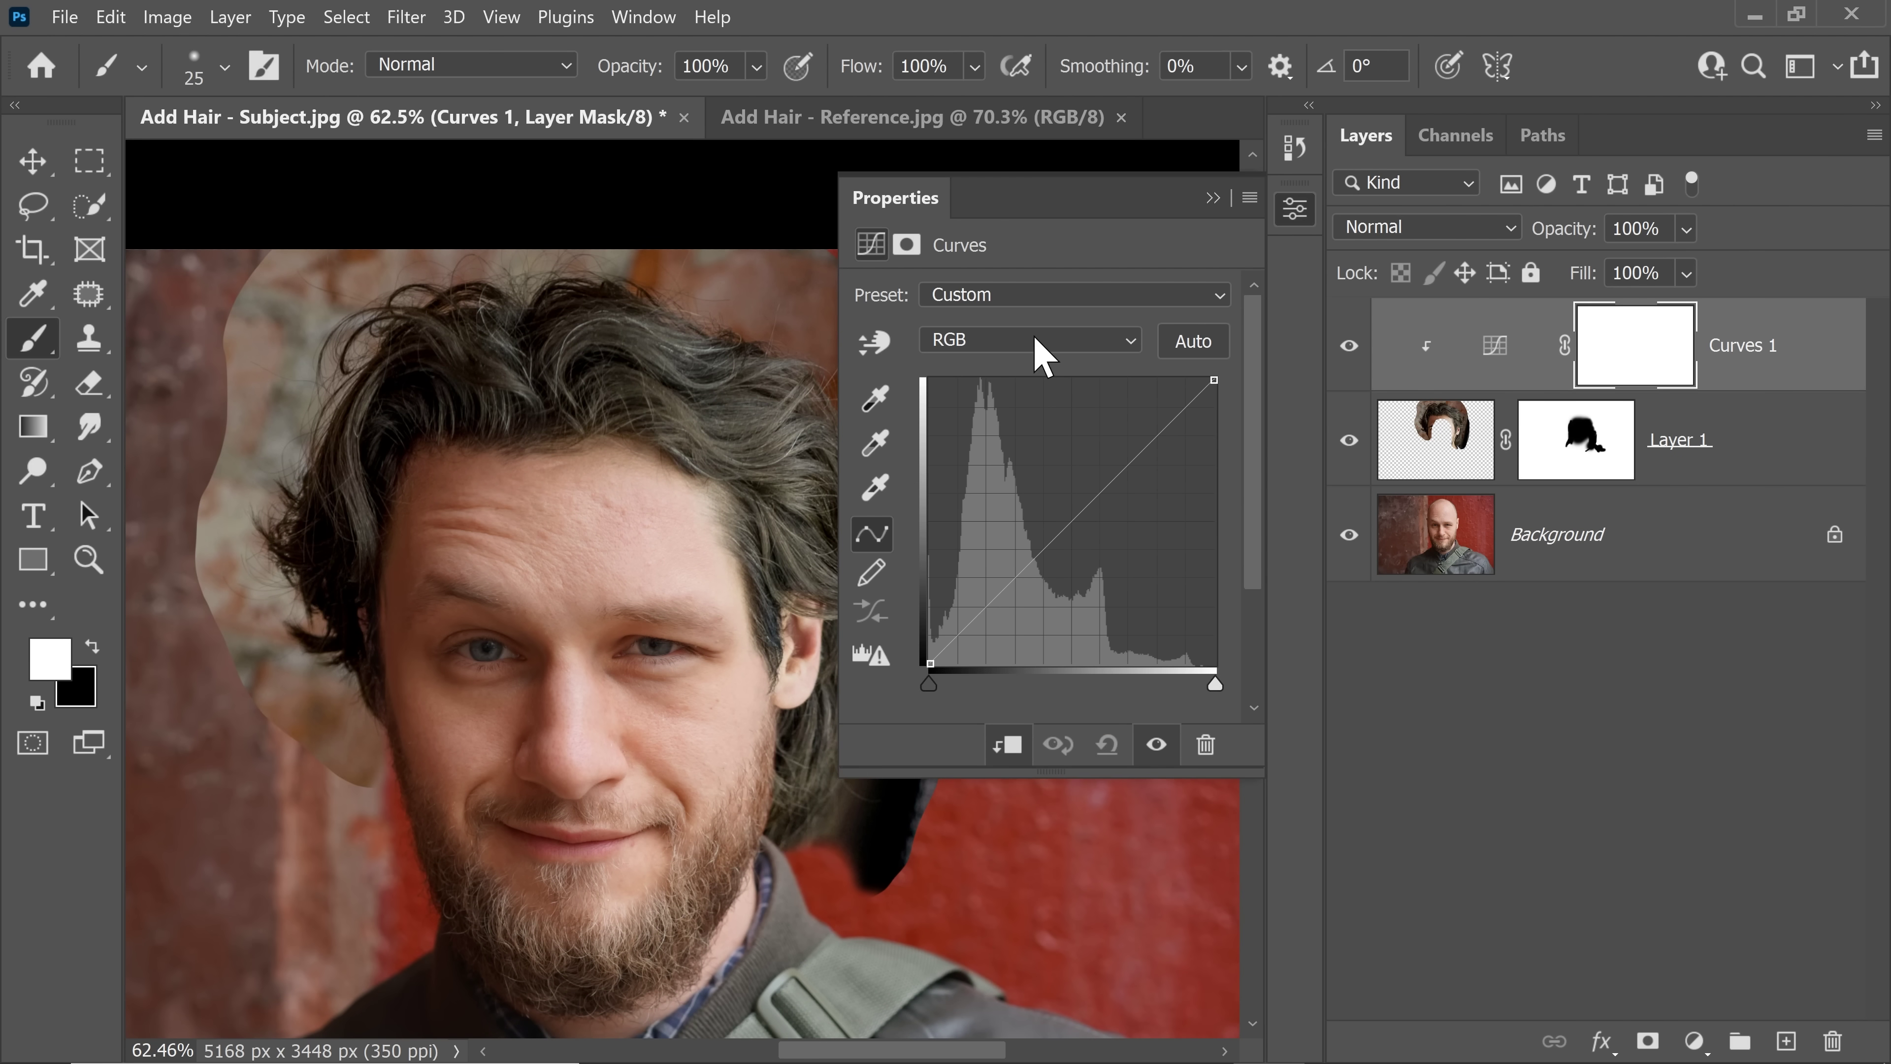
- Sample the hair tone onto the Red curve and raise the red slightly
{"action": "left_click", "coordinate": [1047, 347]}
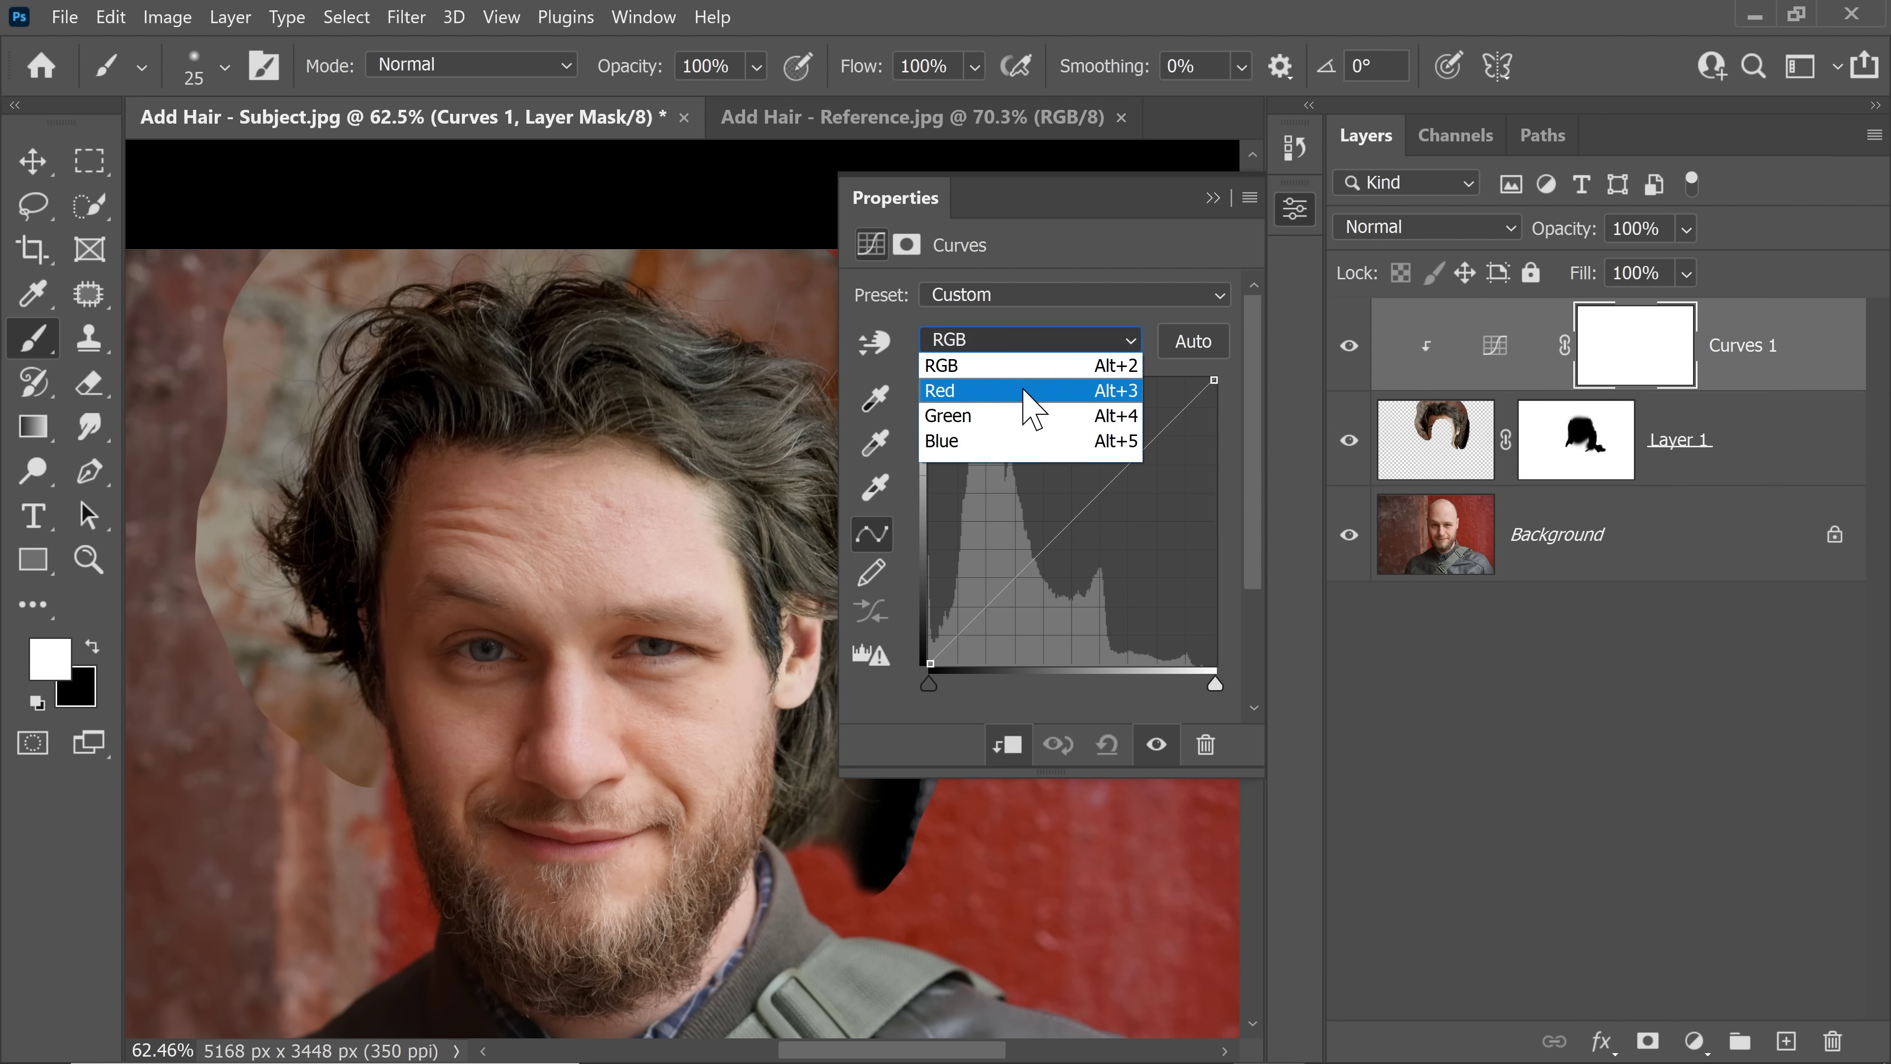
{"action": "left_click", "coordinate": [1024, 391]}
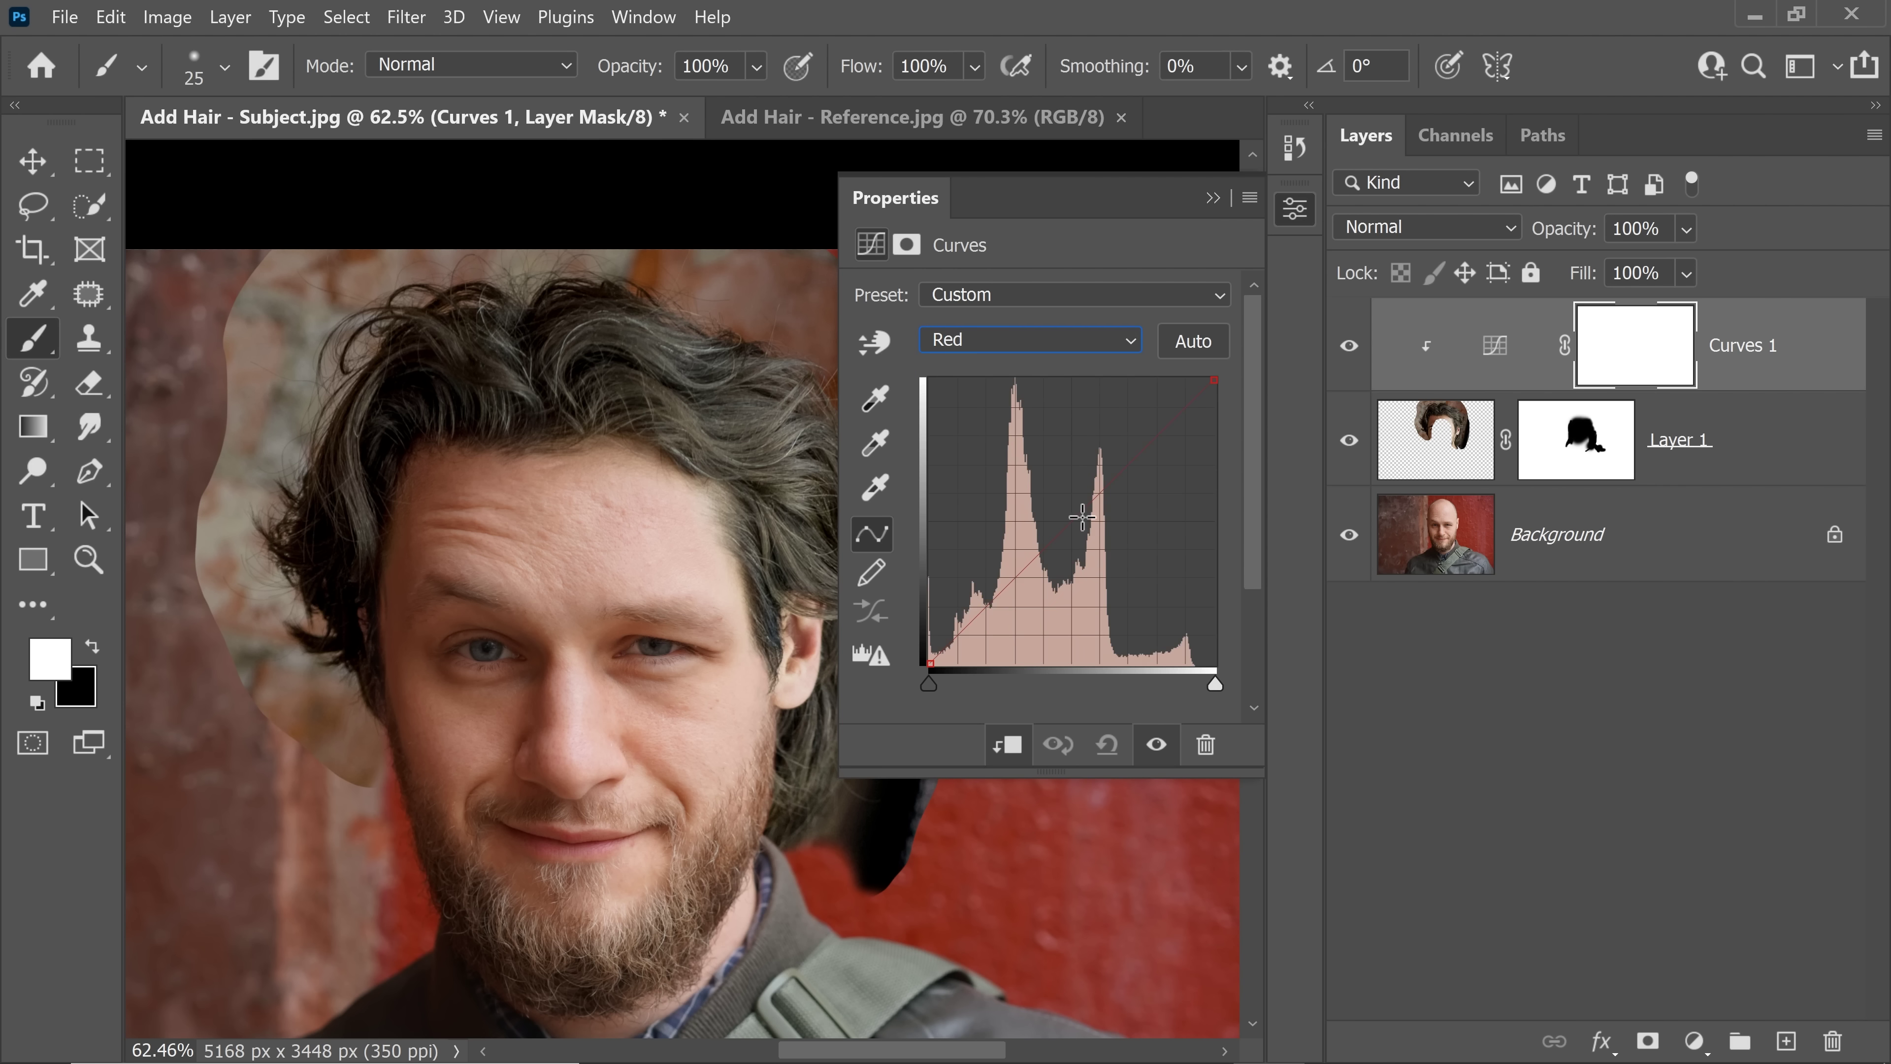
{"action": "left_click", "coordinate": [867, 351]}
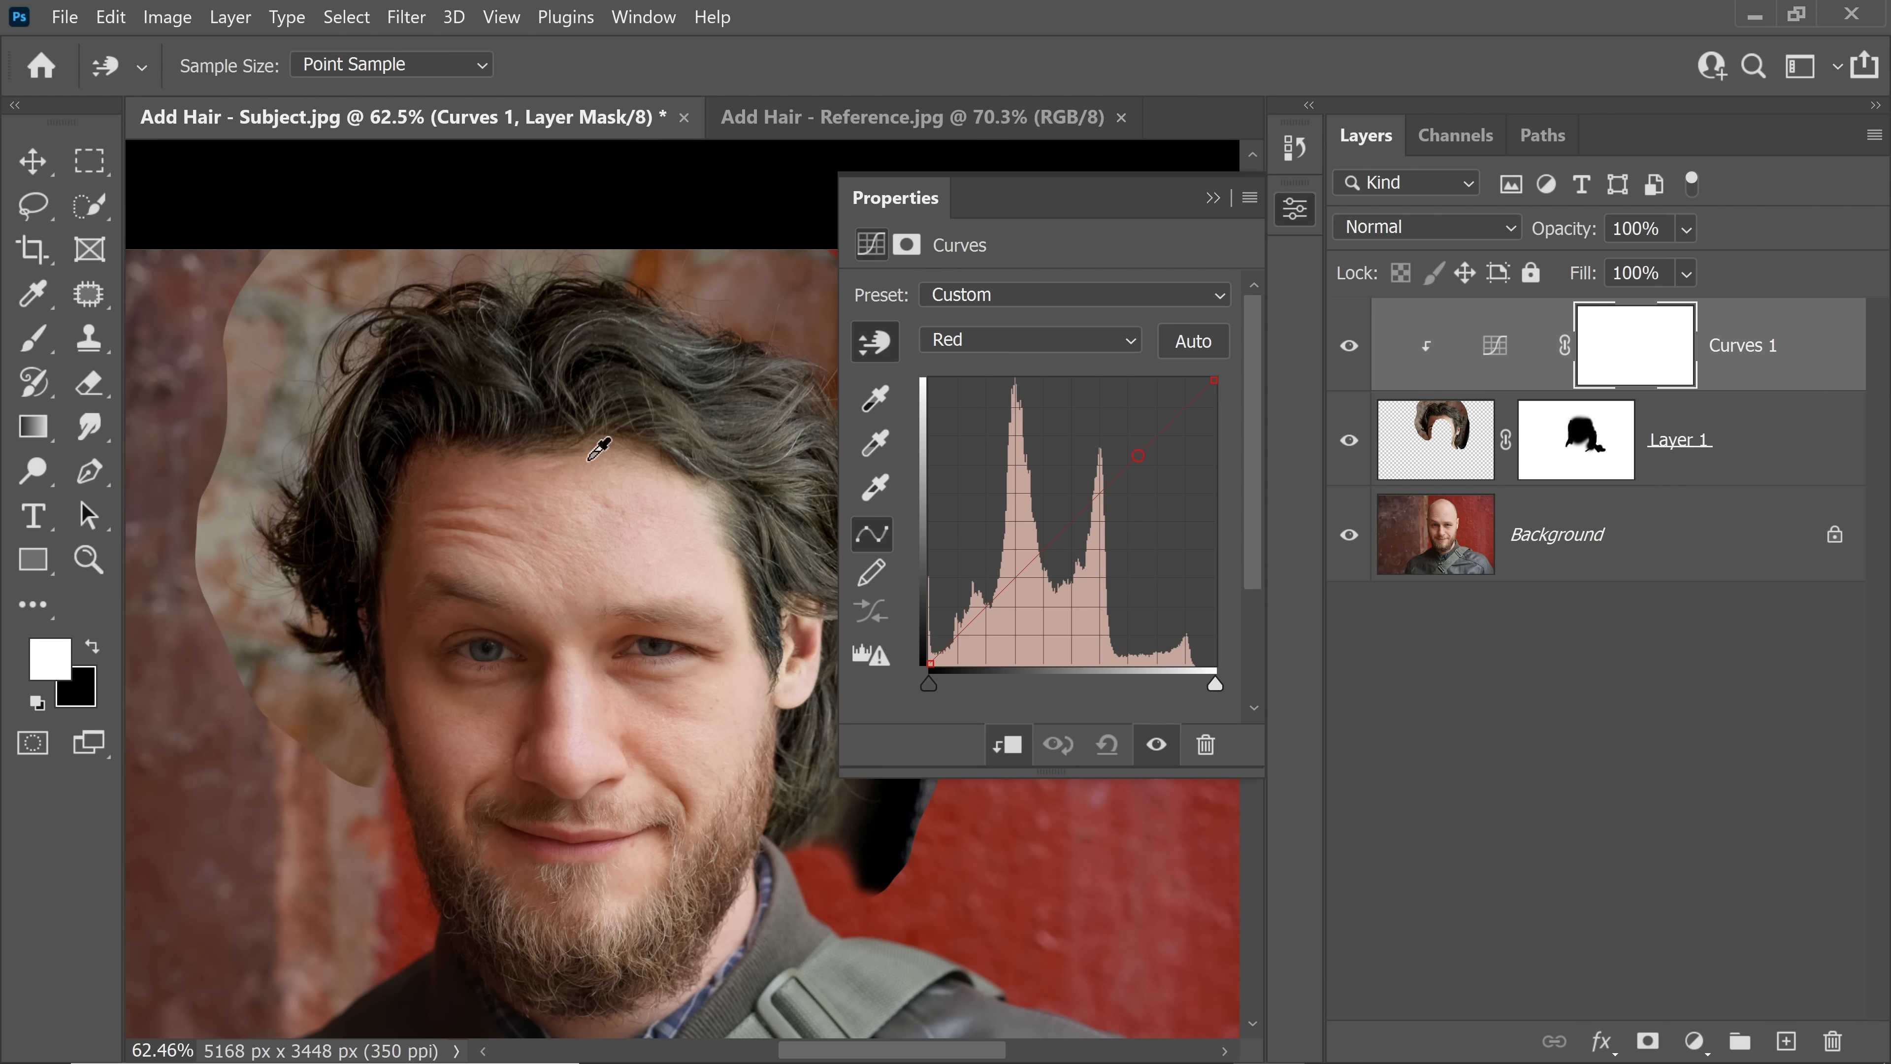
{"action": "left_click", "coordinate": [612, 456]}
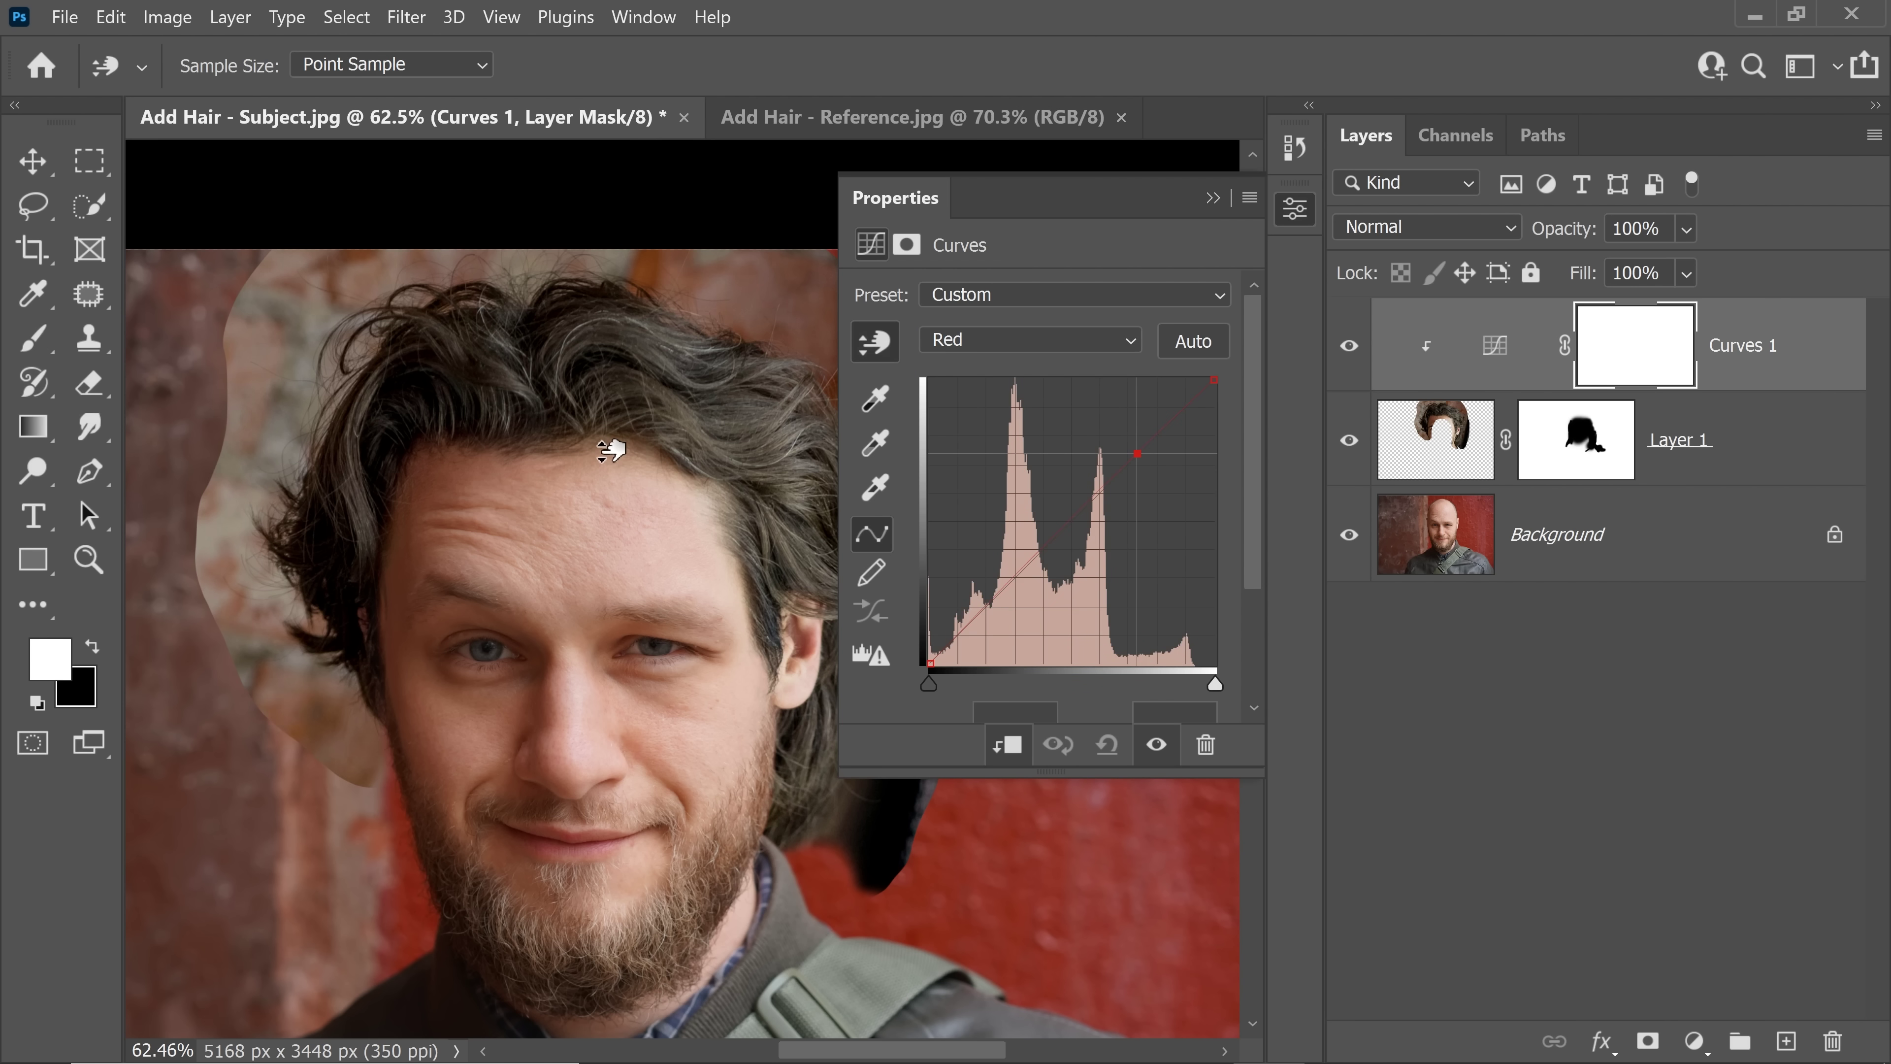
{"action": "left_click_drag", "start_coordinate": [612, 447], "coordinate": [614, 439]}
- Lower the Blue curve slightly to reduce blue in the hair
{"action": "left_click", "coordinate": [1063, 357]}
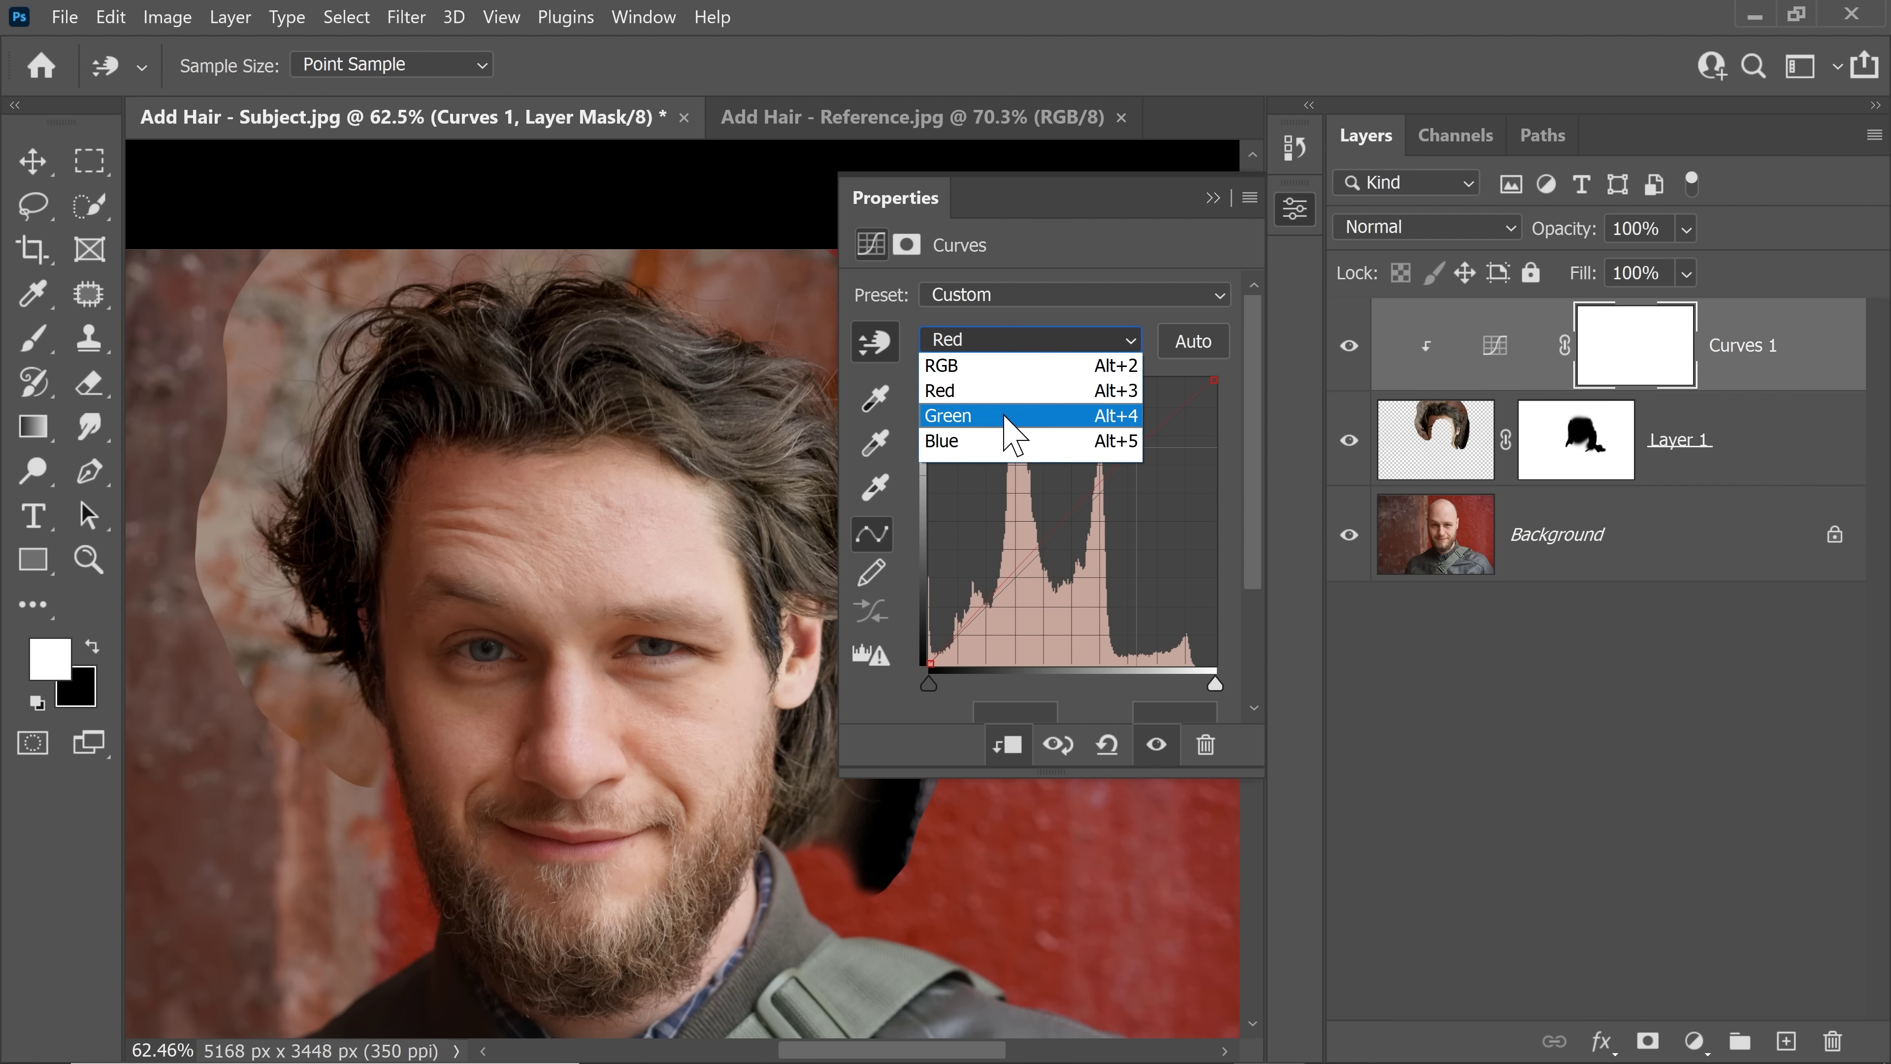
{"action": "left_click", "coordinate": [1013, 408]}
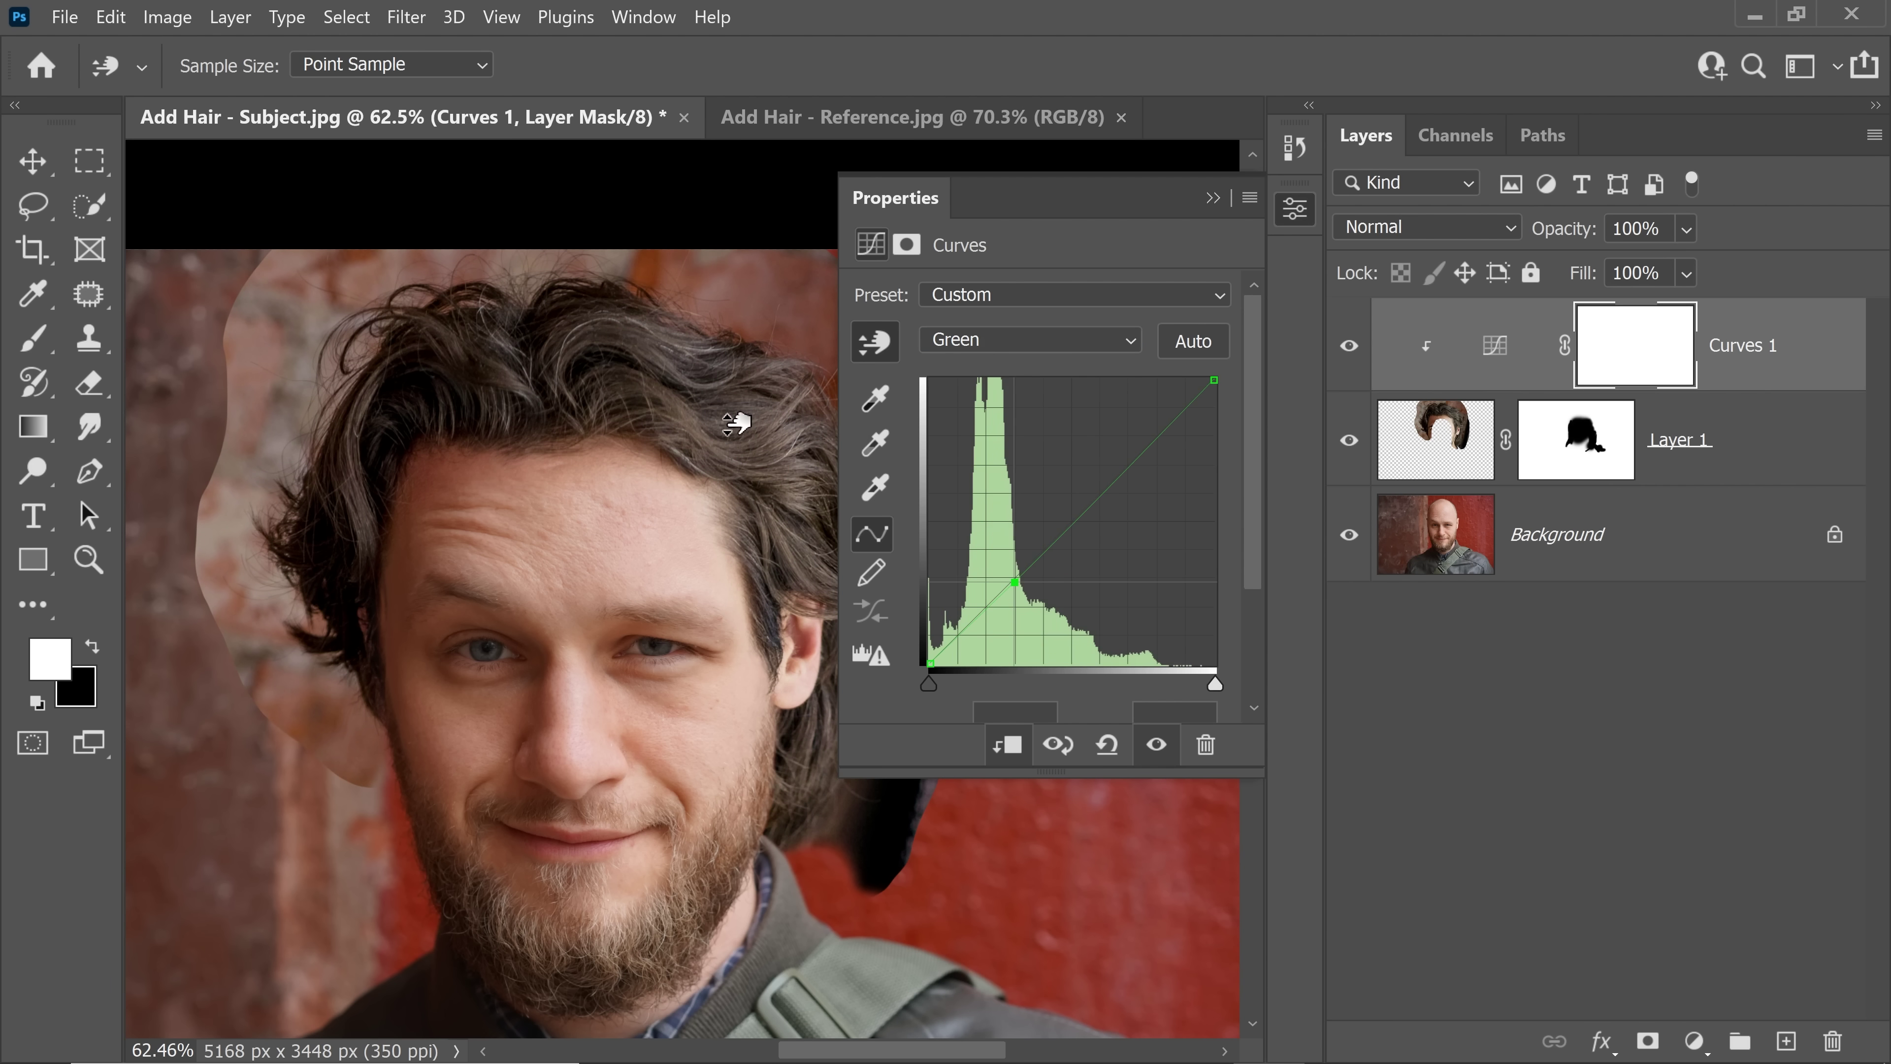
{"action": "left_click", "coordinate": [1037, 348]}
{"action": "left_click", "coordinate": [996, 442]}
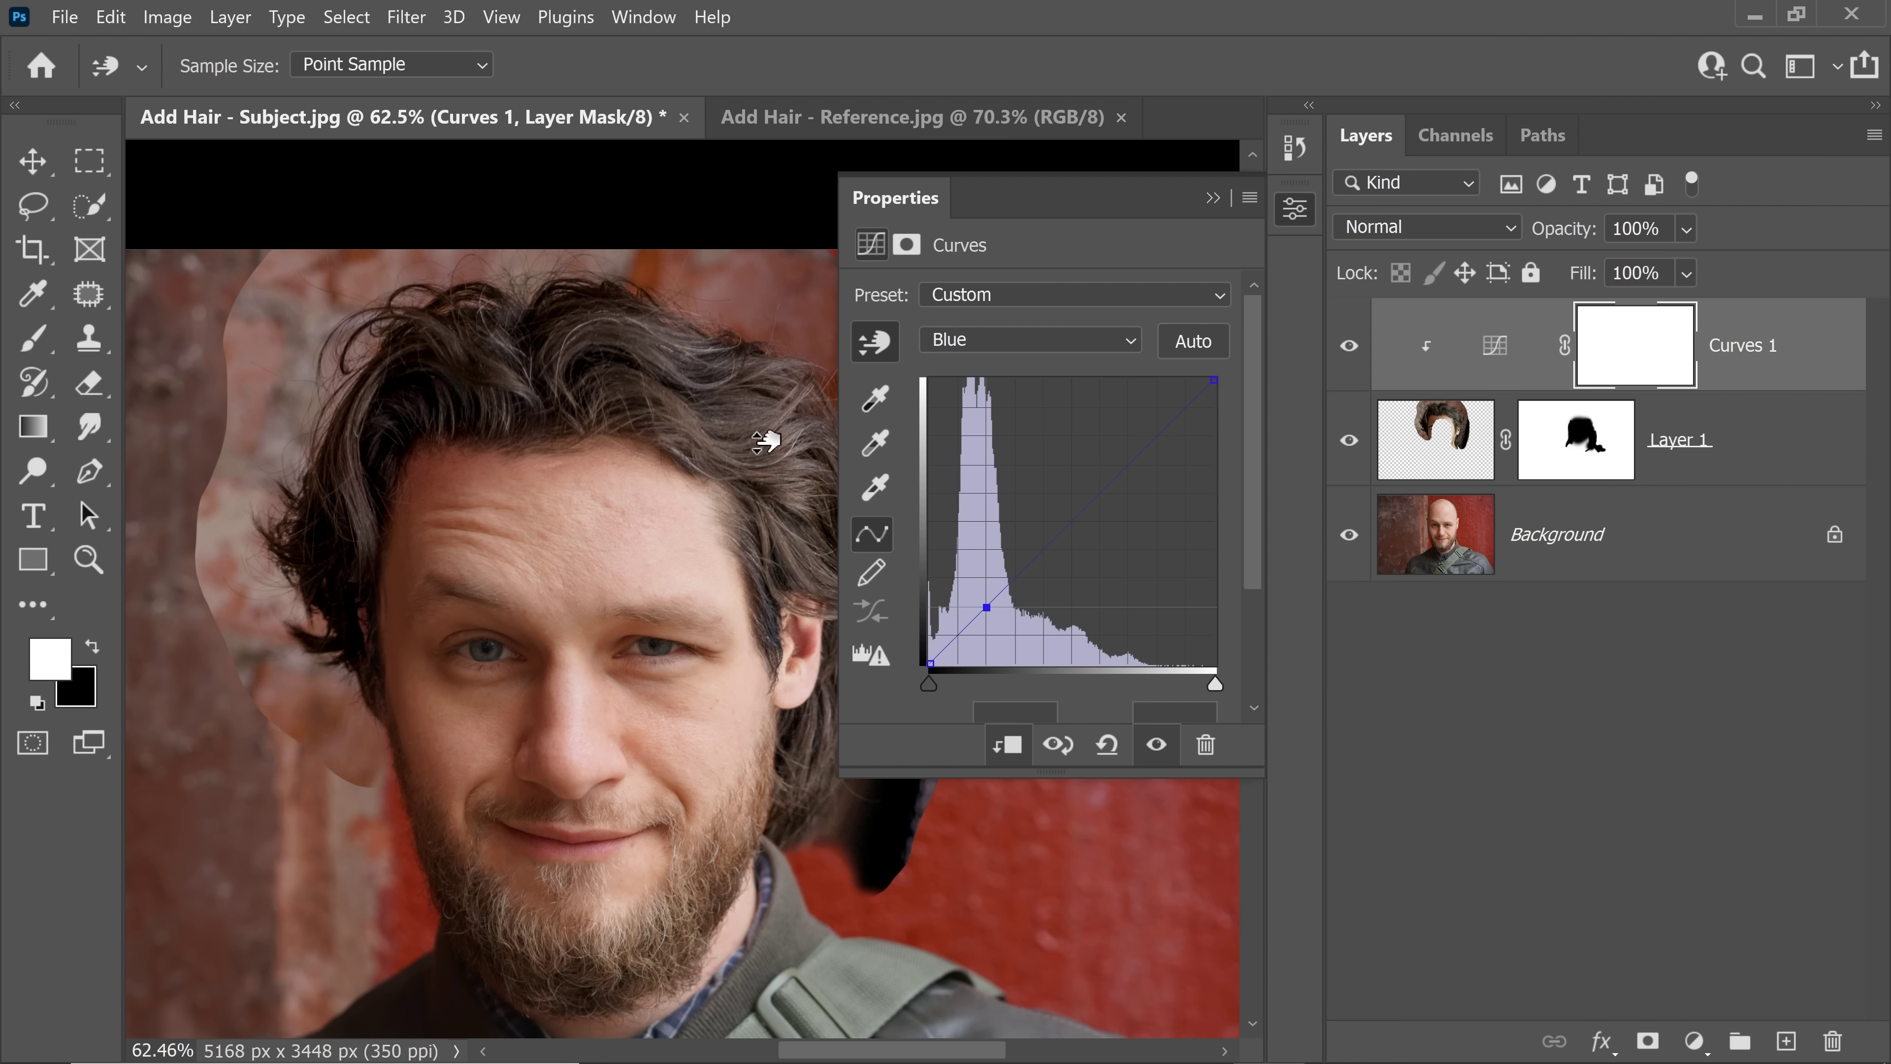
{"action": "left_click_drag", "start_coordinate": [766, 439], "coordinate": [766, 446]}
- Collapse the Curves properties and toggle Curves 1 off and on to compare
{"action": "left_click", "coordinate": [1214, 198]}
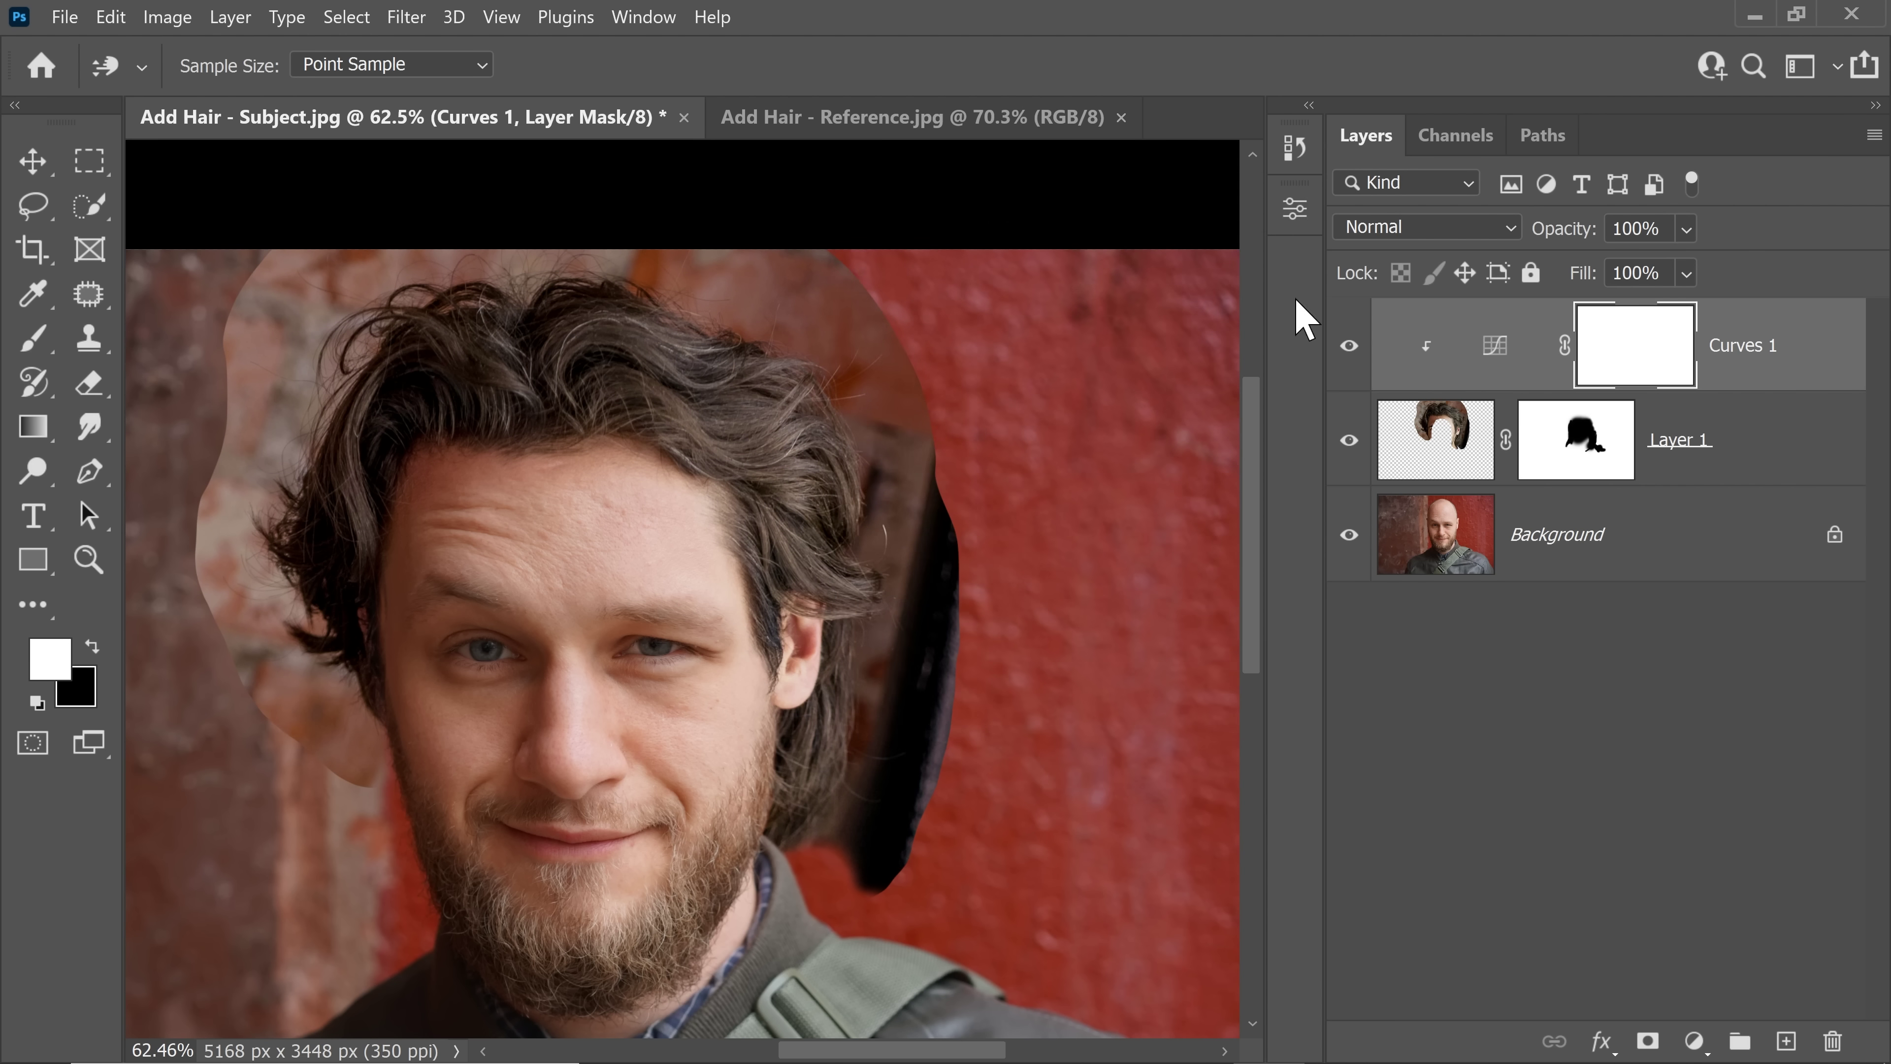
{"action": "left_click", "coordinate": [1350, 346]}
{"action": "left_click", "coordinate": [1350, 346]}
{"action": "scroll", "coordinate": [790, 437], "scroll_direction": "down", "scroll_amount": 3}
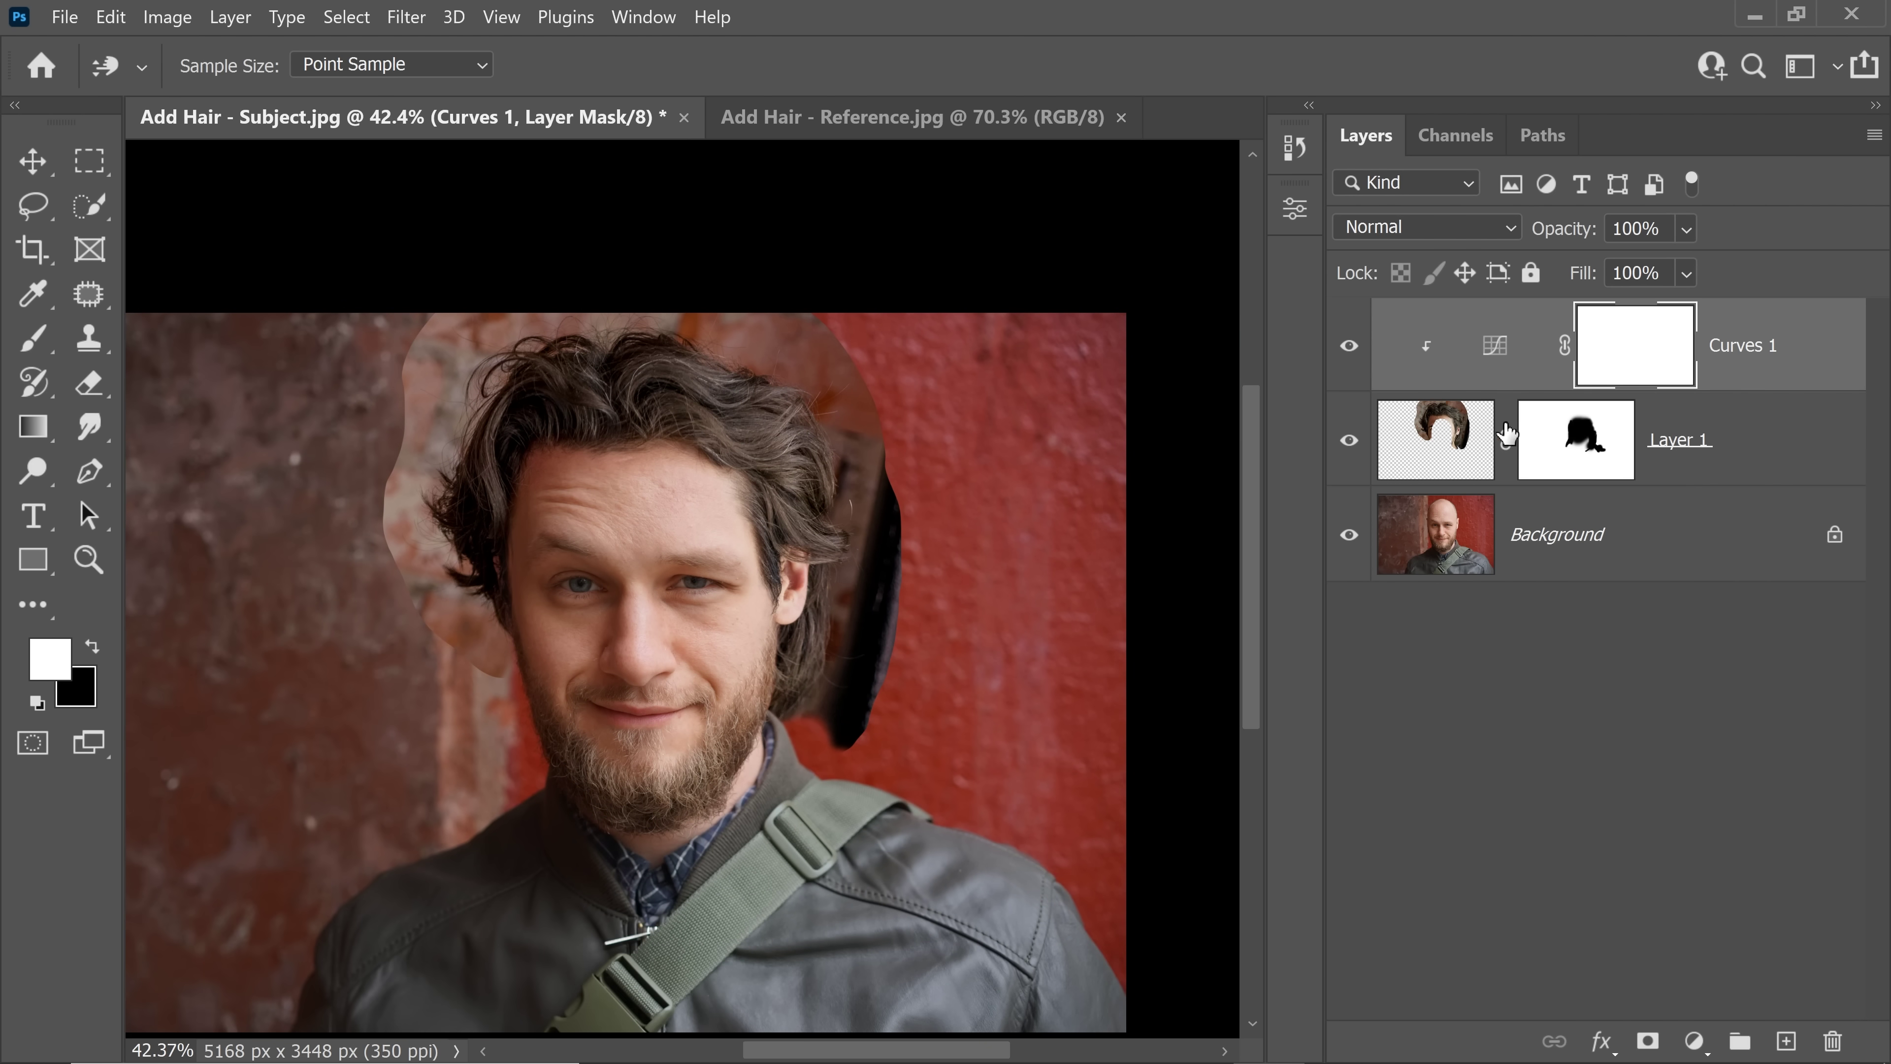
- Paint black on Layer 1's mask to hide the patch left of the head and the blob beside the ear
{"action": "left_click", "coordinate": [1594, 460]}
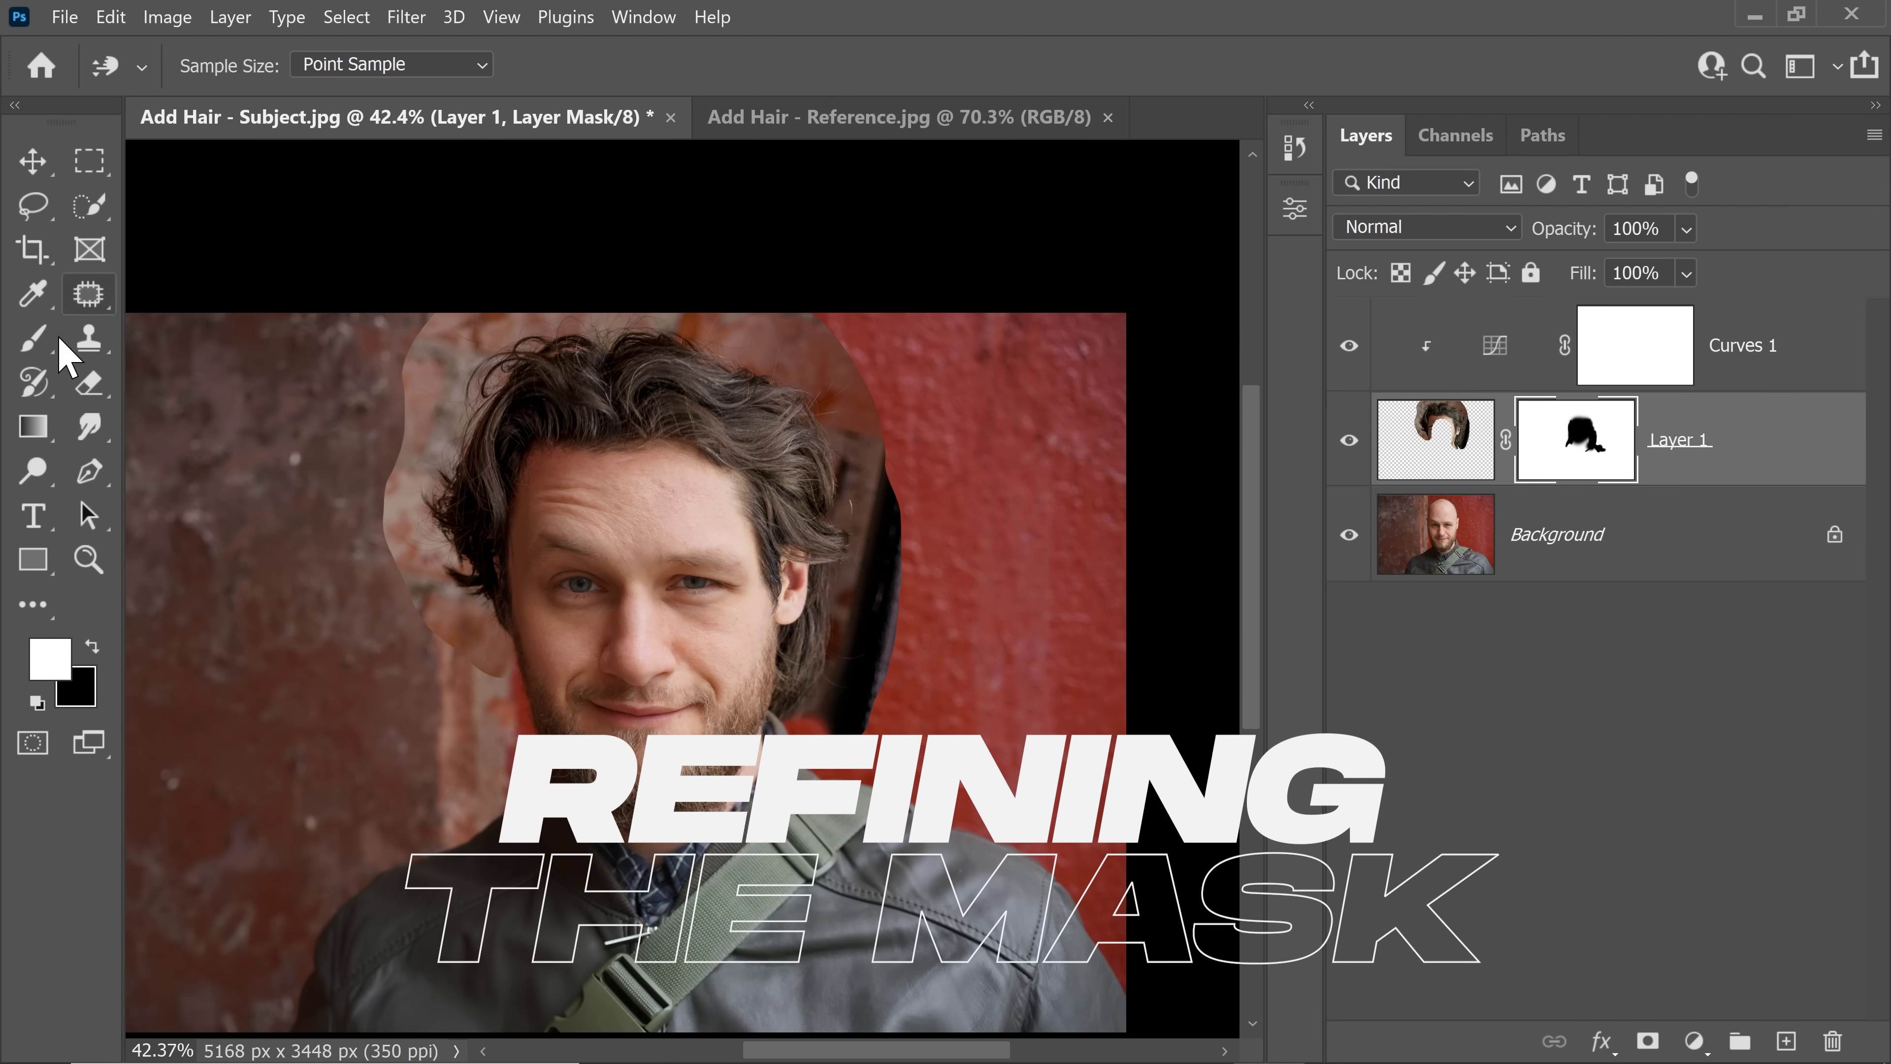
{"action": "left_click", "coordinate": [33, 339]}
{"action": "key", "text": "x"}
{"action": "key", "text": "bracketright"}
{"action": "mouse_move", "coordinate": [428, 332]}
{"action": "left_mouse_down"}
{"action": "mouse_move", "coordinate": [372, 590]}
{"action": "mouse_move", "coordinate": [422, 470]}
{"action": "mouse_move", "coordinate": [465, 668]}
{"action": "left_mouse_up"}
{"action": "key", "text": "bracketright"}
{"action": "key", "text": "bracketright"}
{"action": "key", "text": "bracketright"}
{"action": "mouse_move", "coordinate": [864, 730]}
{"action": "left_mouse_down"}
{"action": "mouse_move", "coordinate": [856, 633]}
{"action": "mouse_move", "coordinate": [896, 370]}
{"action": "left_mouse_up"}
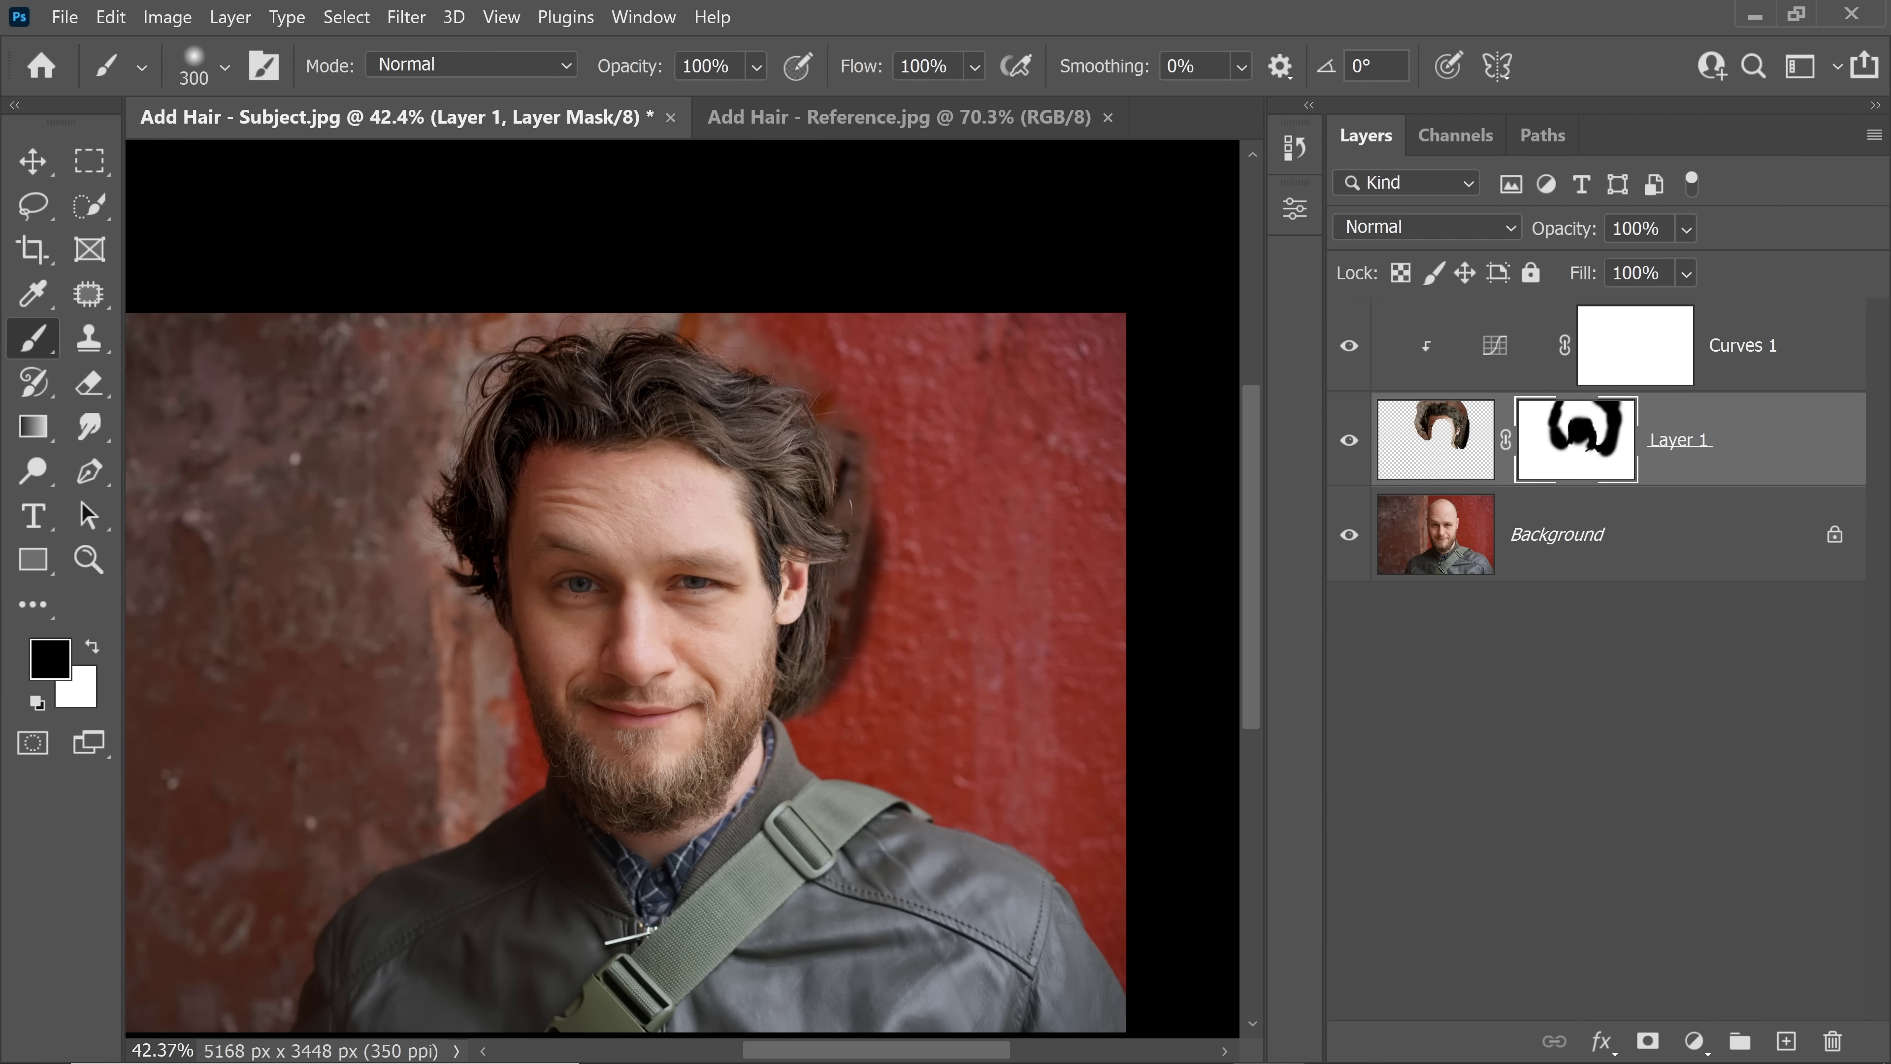
- Mask away the dark hair shadow beside the ear and stray strands at the top of the head
{"action": "scroll", "coordinate": [829, 695], "scroll_direction": "up", "scroll_amount": 5}
{"action": "key", "text": "bracketleft"}
{"action": "key", "text": "bracketleft"}
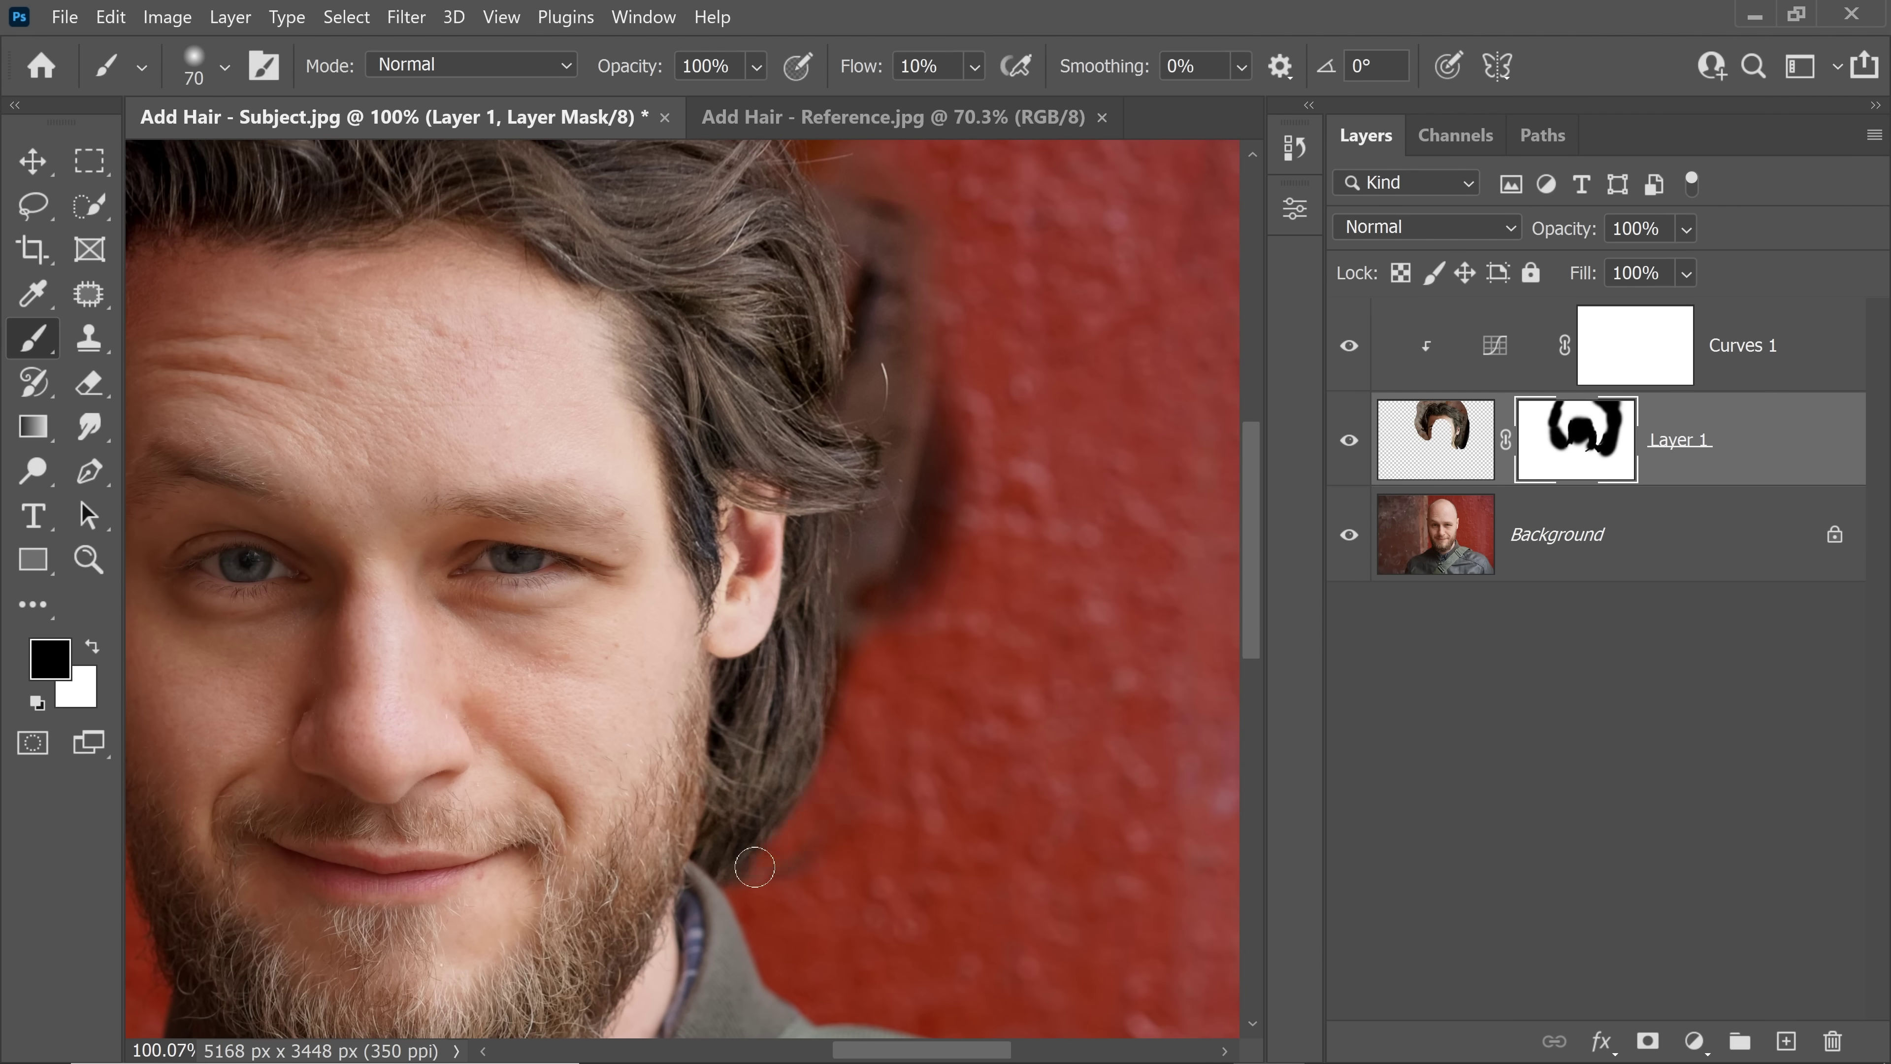
{"action": "mouse_move", "coordinate": [904, 558]}
{"action": "left_mouse_down"}
{"action": "mouse_move", "coordinate": [983, 539]}
{"action": "mouse_move", "coordinate": [950, 420]}
{"action": "left_mouse_up"}
{"action": "key", "text": "bracketleft"}
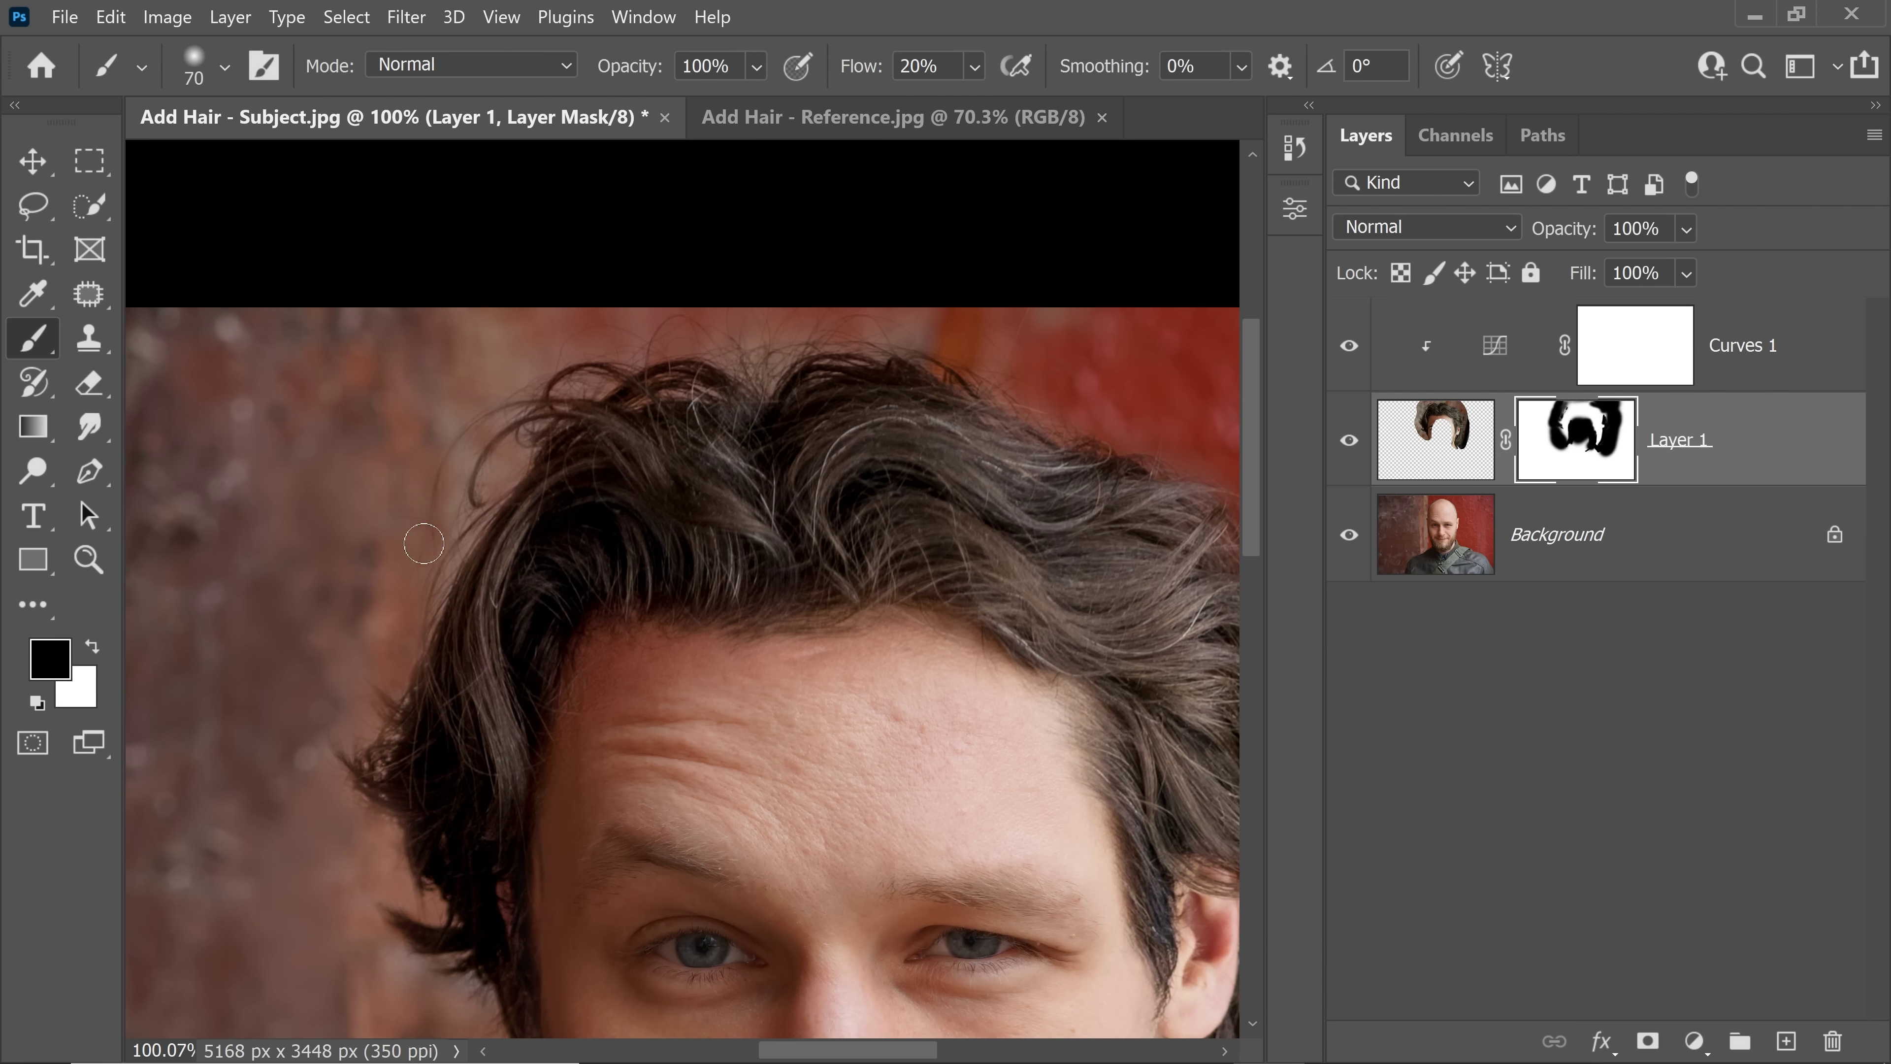
{"action": "key", "text": "bracketright"}
{"action": "key", "text": "bracketright"}
{"action": "key", "text": "bracketright"}
{"action": "key", "text": "bracketright"}
{"action": "key", "text": "bracketright"}
{"action": "left_click_drag", "start_coordinate": [744, 324], "coordinate": [1005, 343]}
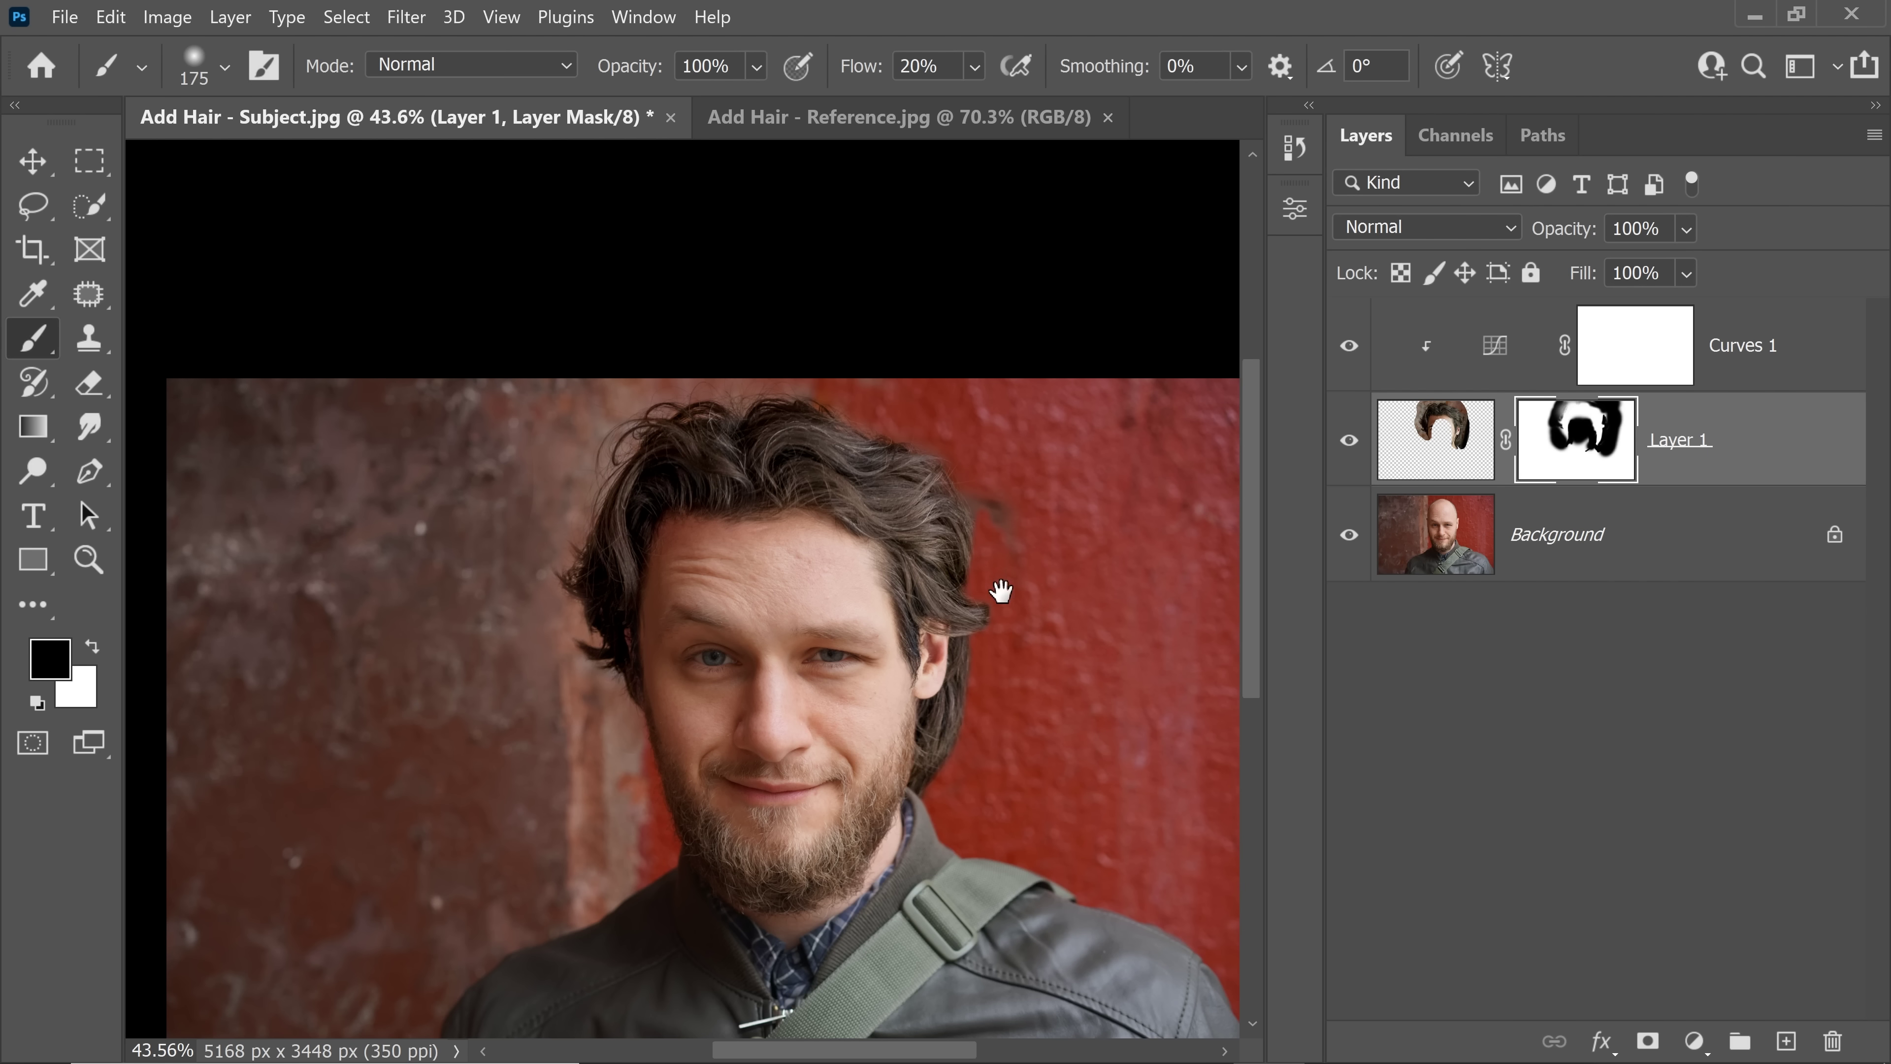
- Select the Hair Close - Intense brush from the PiXimperfect Hair Brushes folder
{"action": "left_click_drag", "start_coordinate": [997, 581], "coordinate": [819, 516]}
{"action": "scroll", "coordinate": [852, 507], "scroll_direction": "up", "scroll_amount": 5}
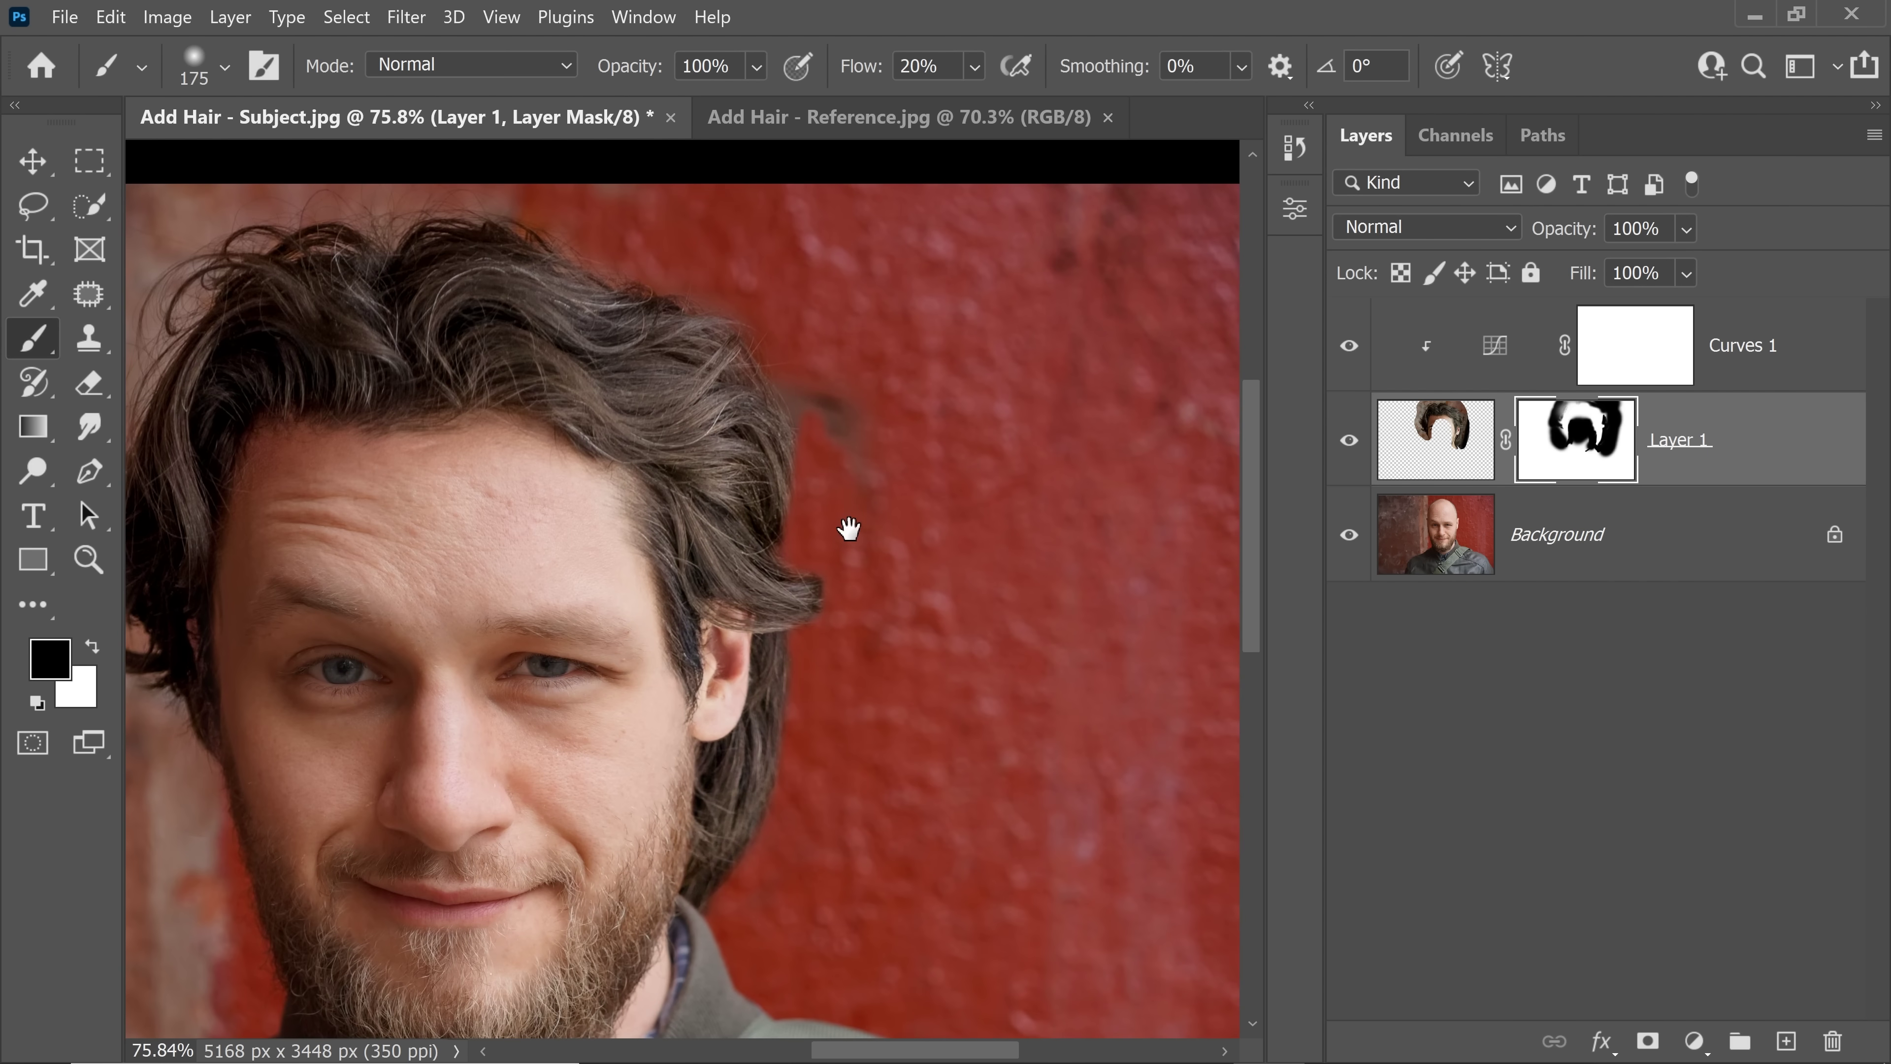
{"action": "left_click", "coordinate": [225, 68]}
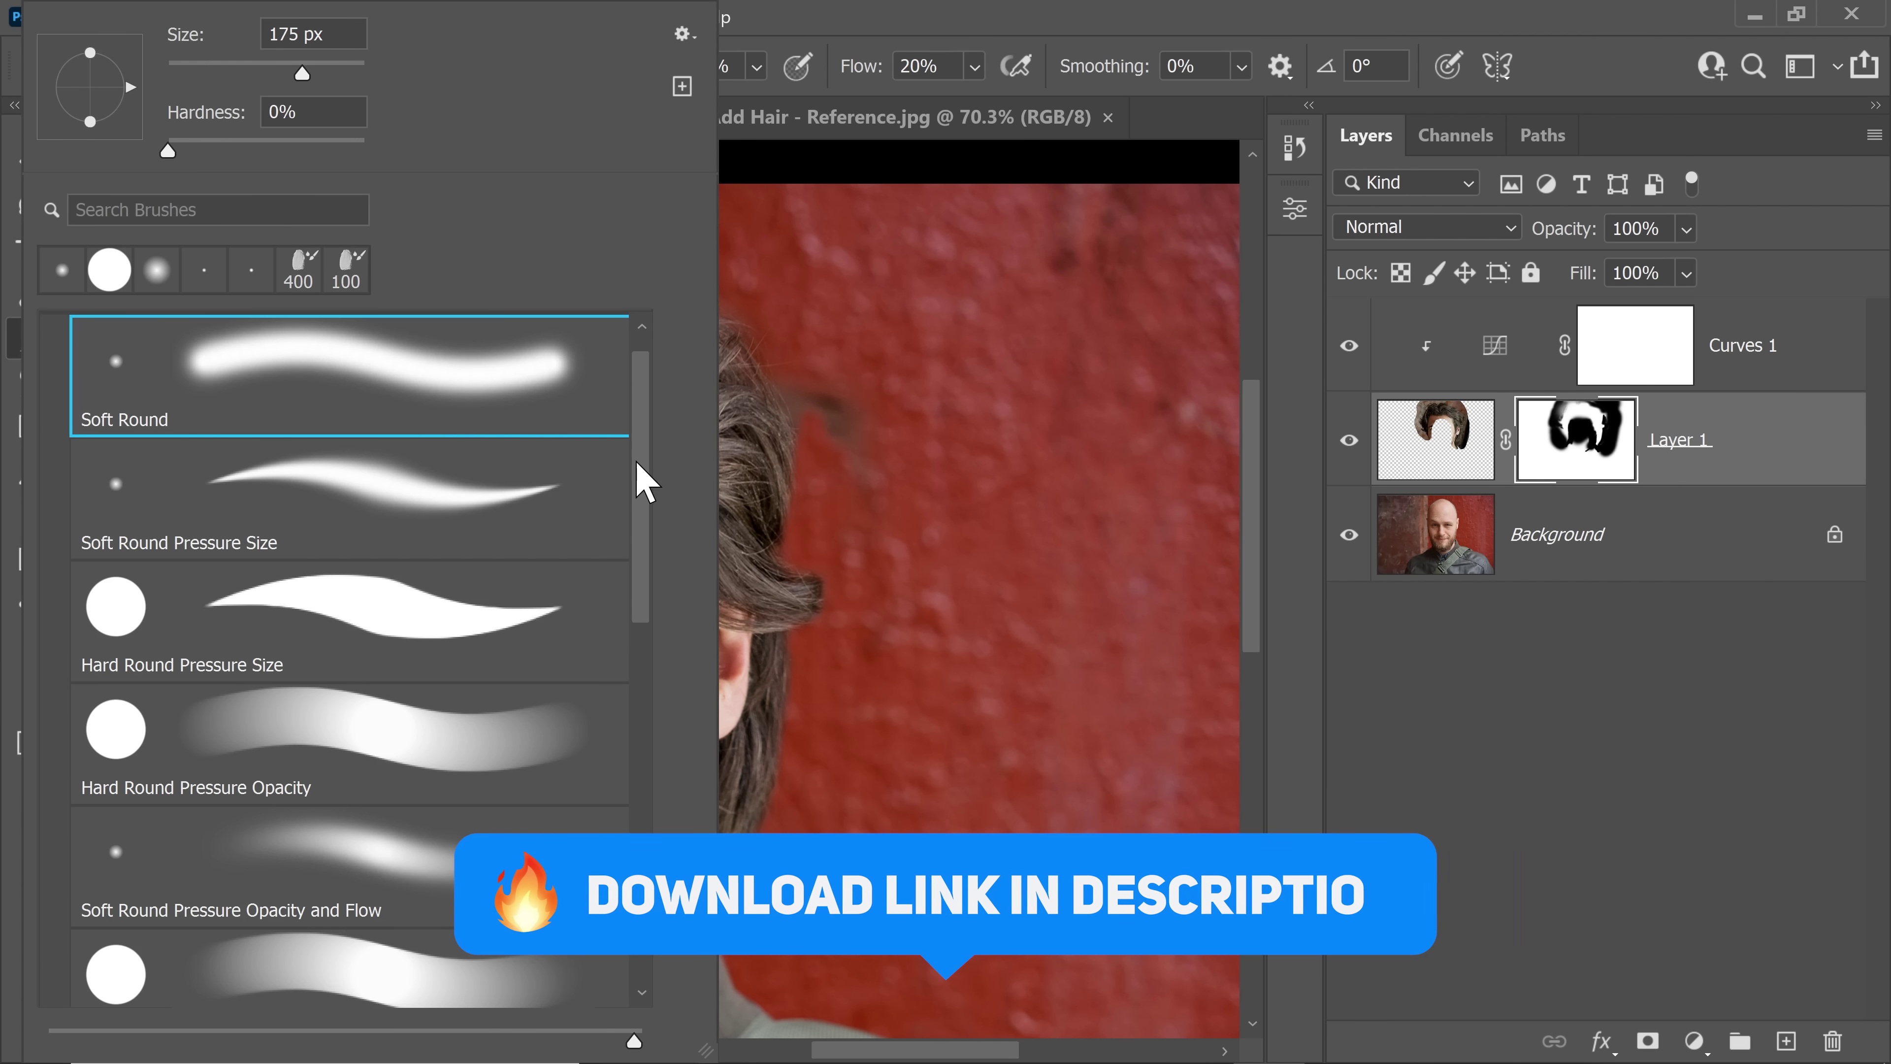
{"action": "left_click", "coordinate": [57, 335]}
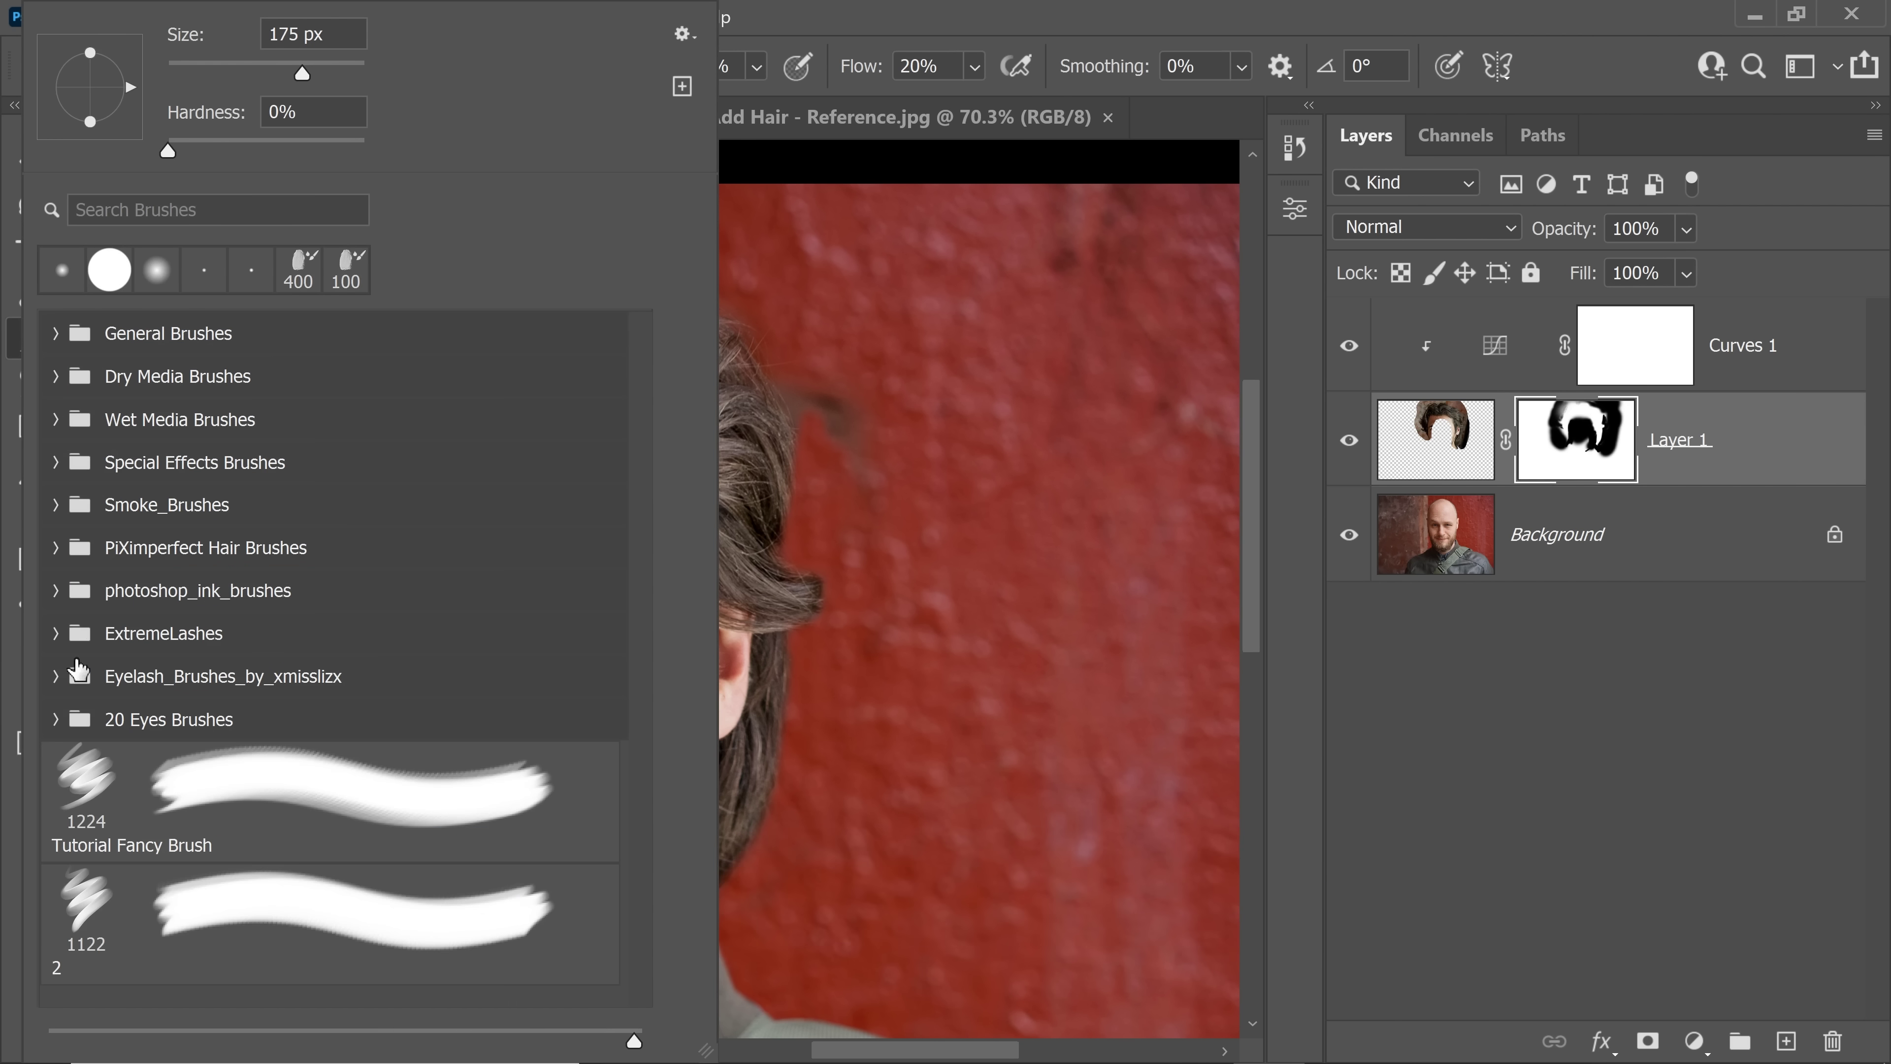
{"action": "left_click", "coordinate": [57, 549]}
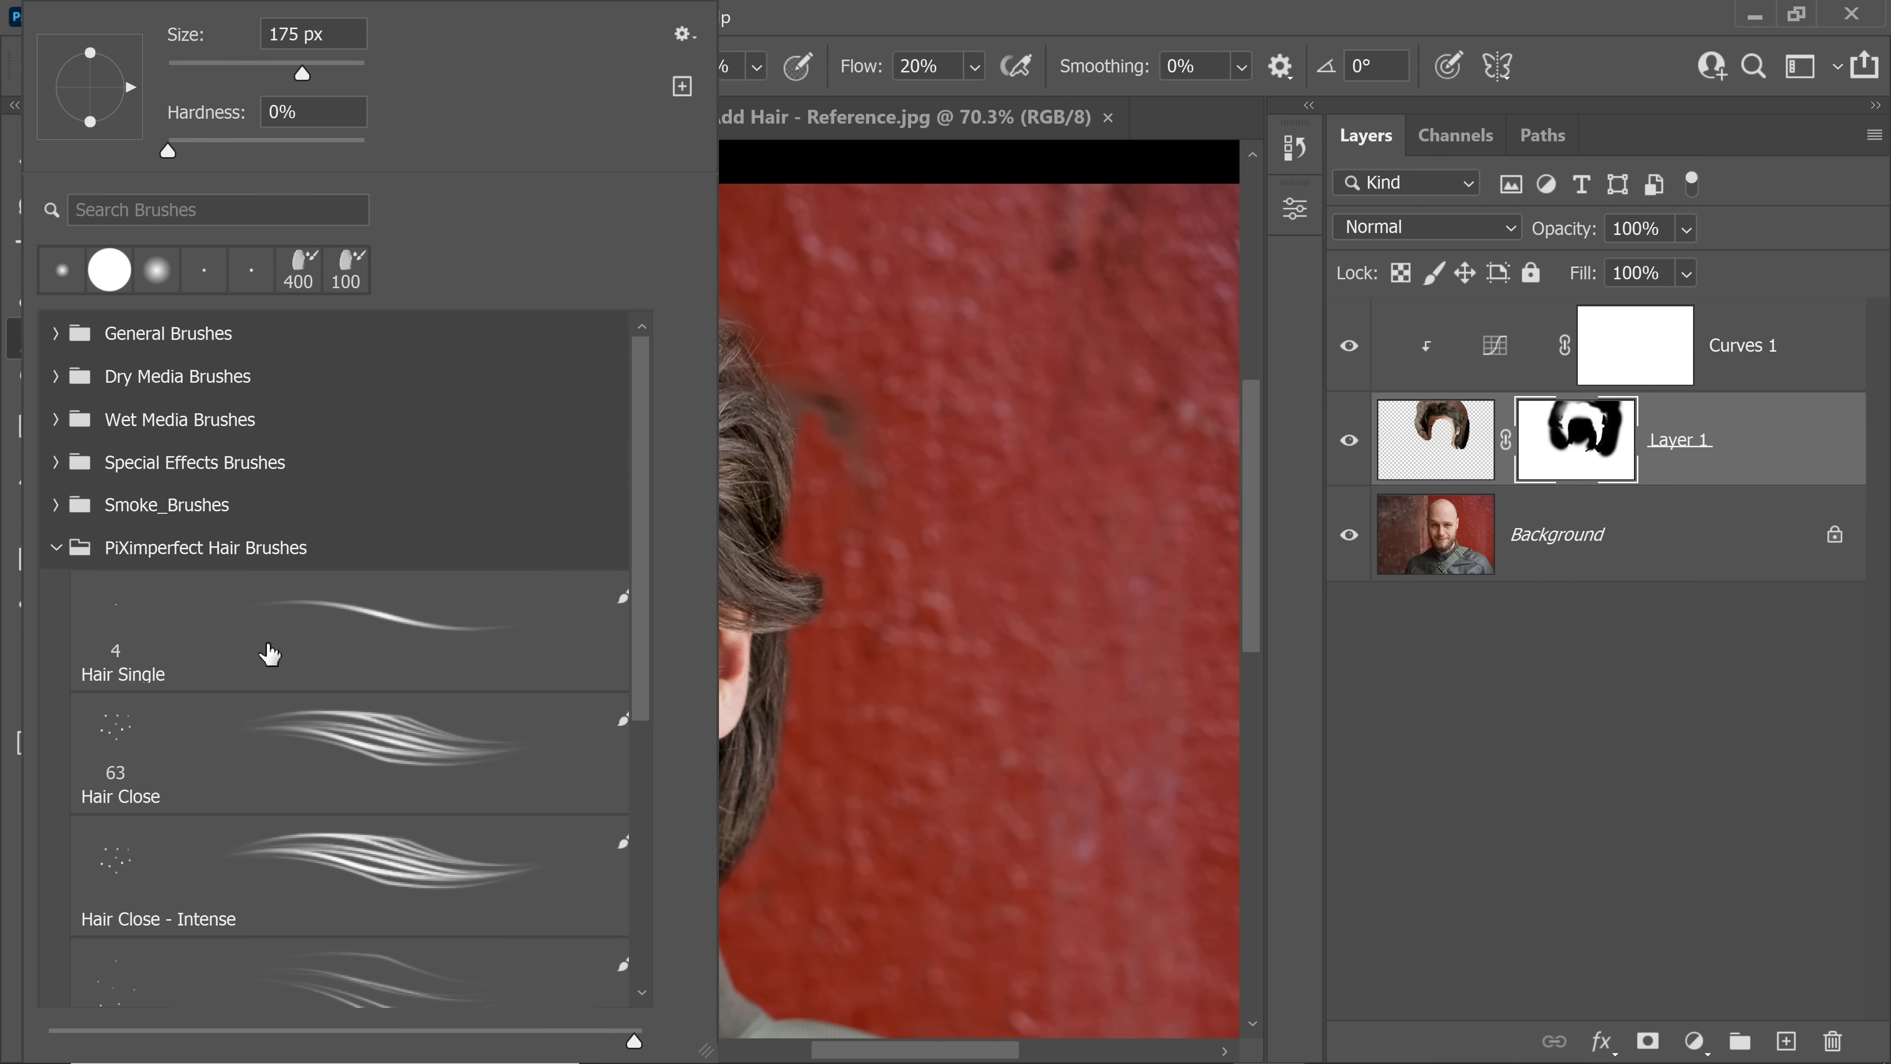
{"action": "left_click_drag", "start_coordinate": [638, 635], "coordinate": [634, 675]}
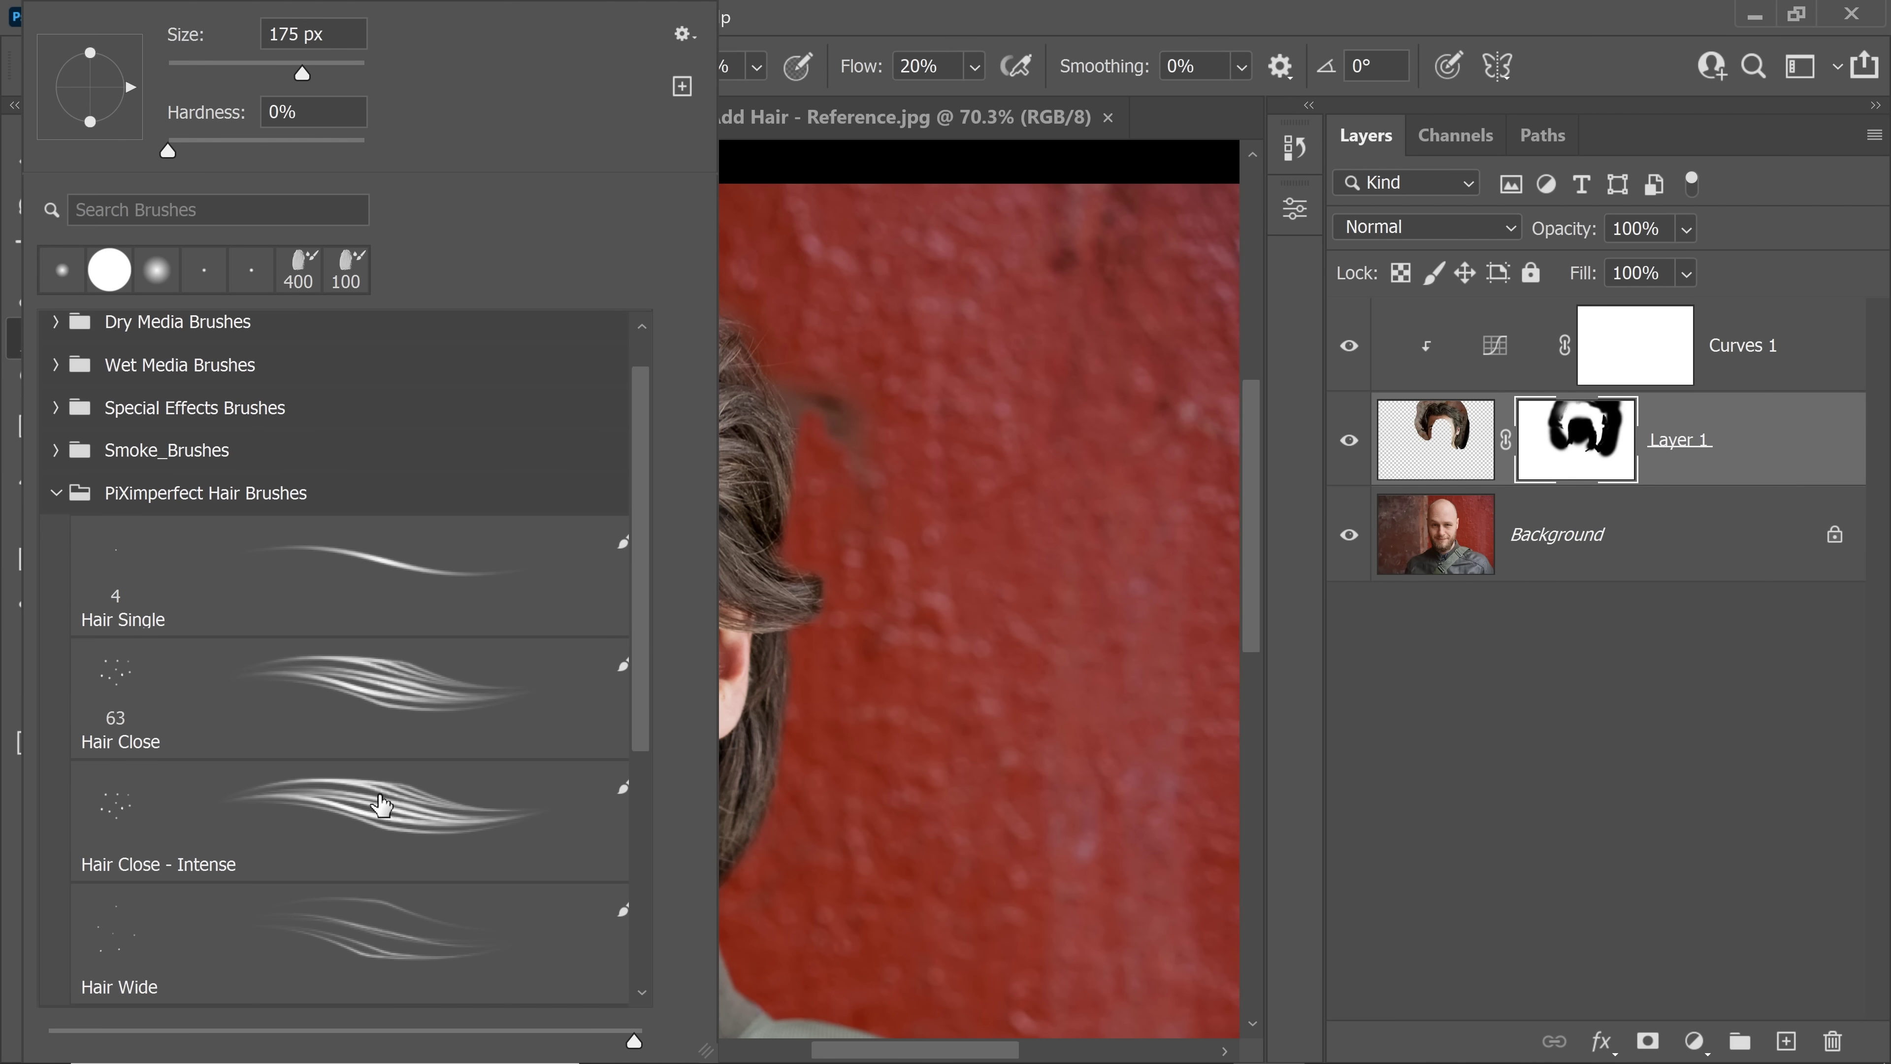
{"action": "left_click", "coordinate": [399, 804]}
{"action": "left_click", "coordinate": [767, 519]}
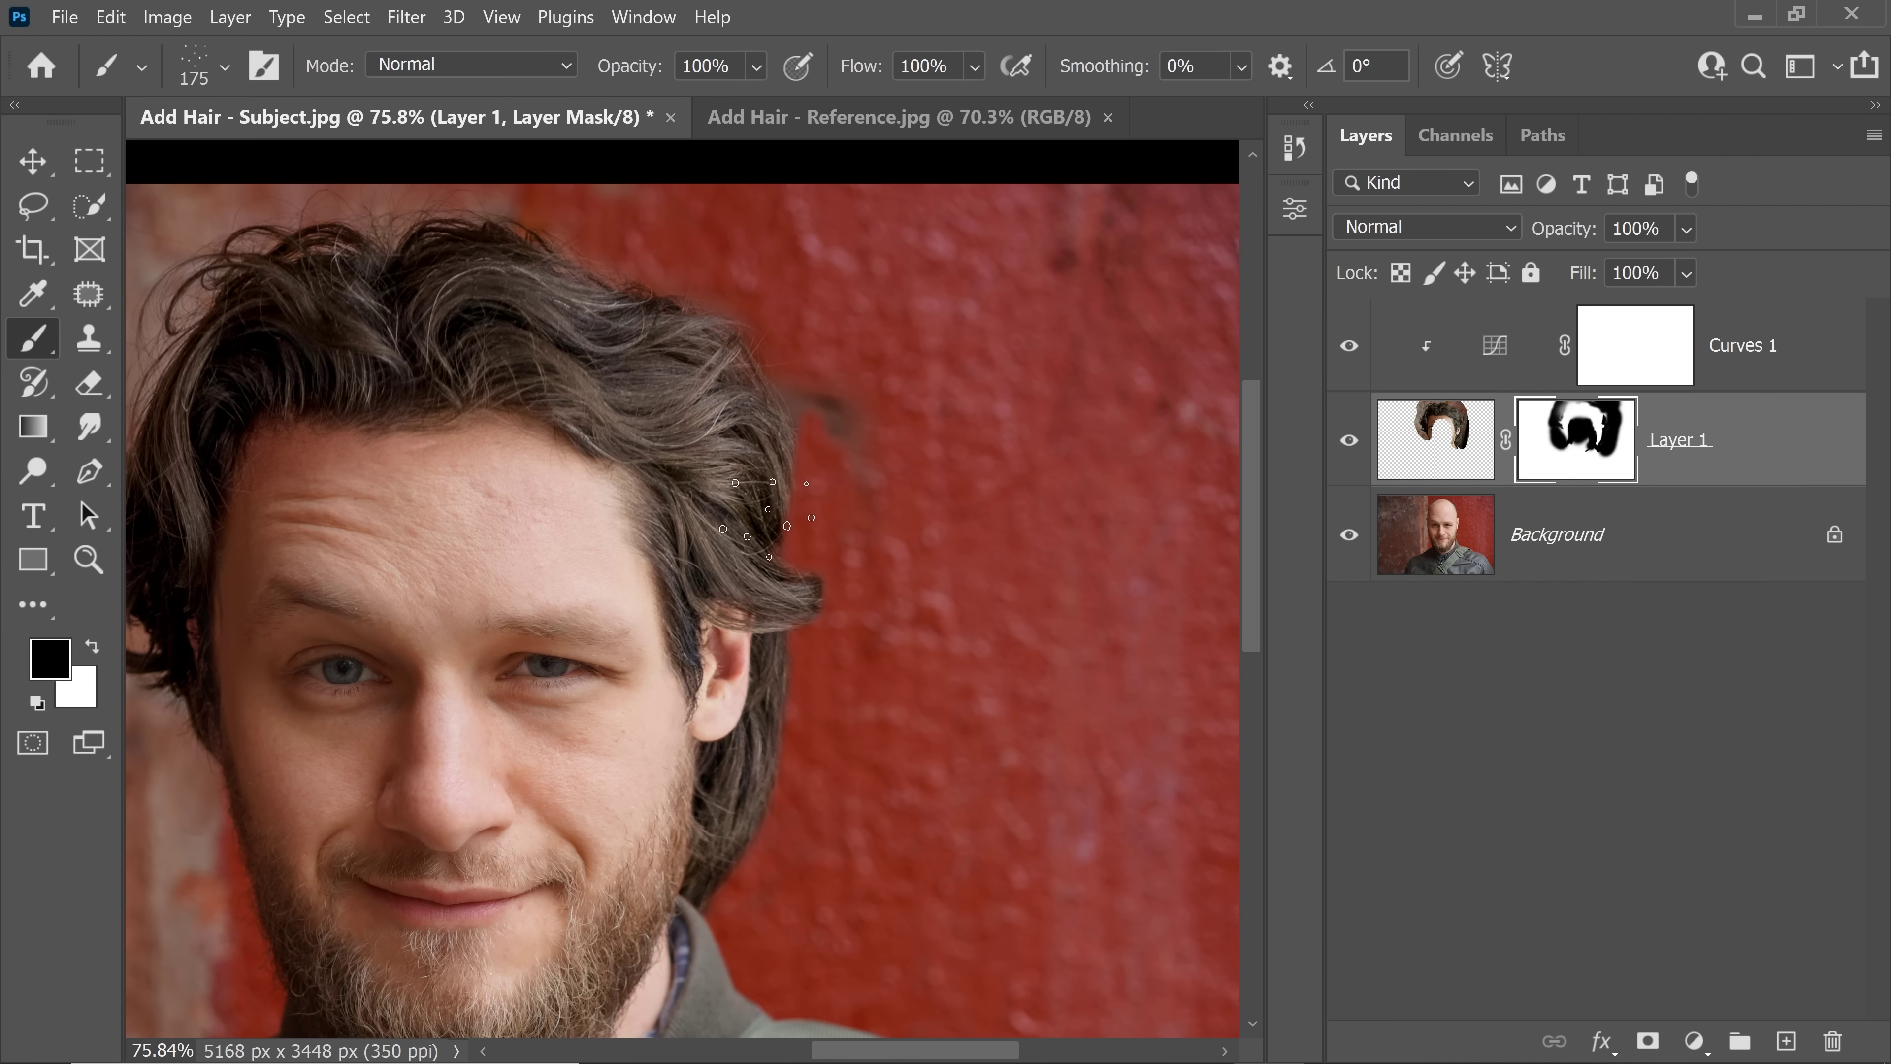
- Paint wispy strands into the mask edge beside the ear with a smaller brush
{"action": "scroll", "coordinate": [816, 537], "scroll_direction": "up", "scroll_amount": 3}
{"action": "key", "text": "bracketleft"}
{"action": "key", "text": "bracketleft"}
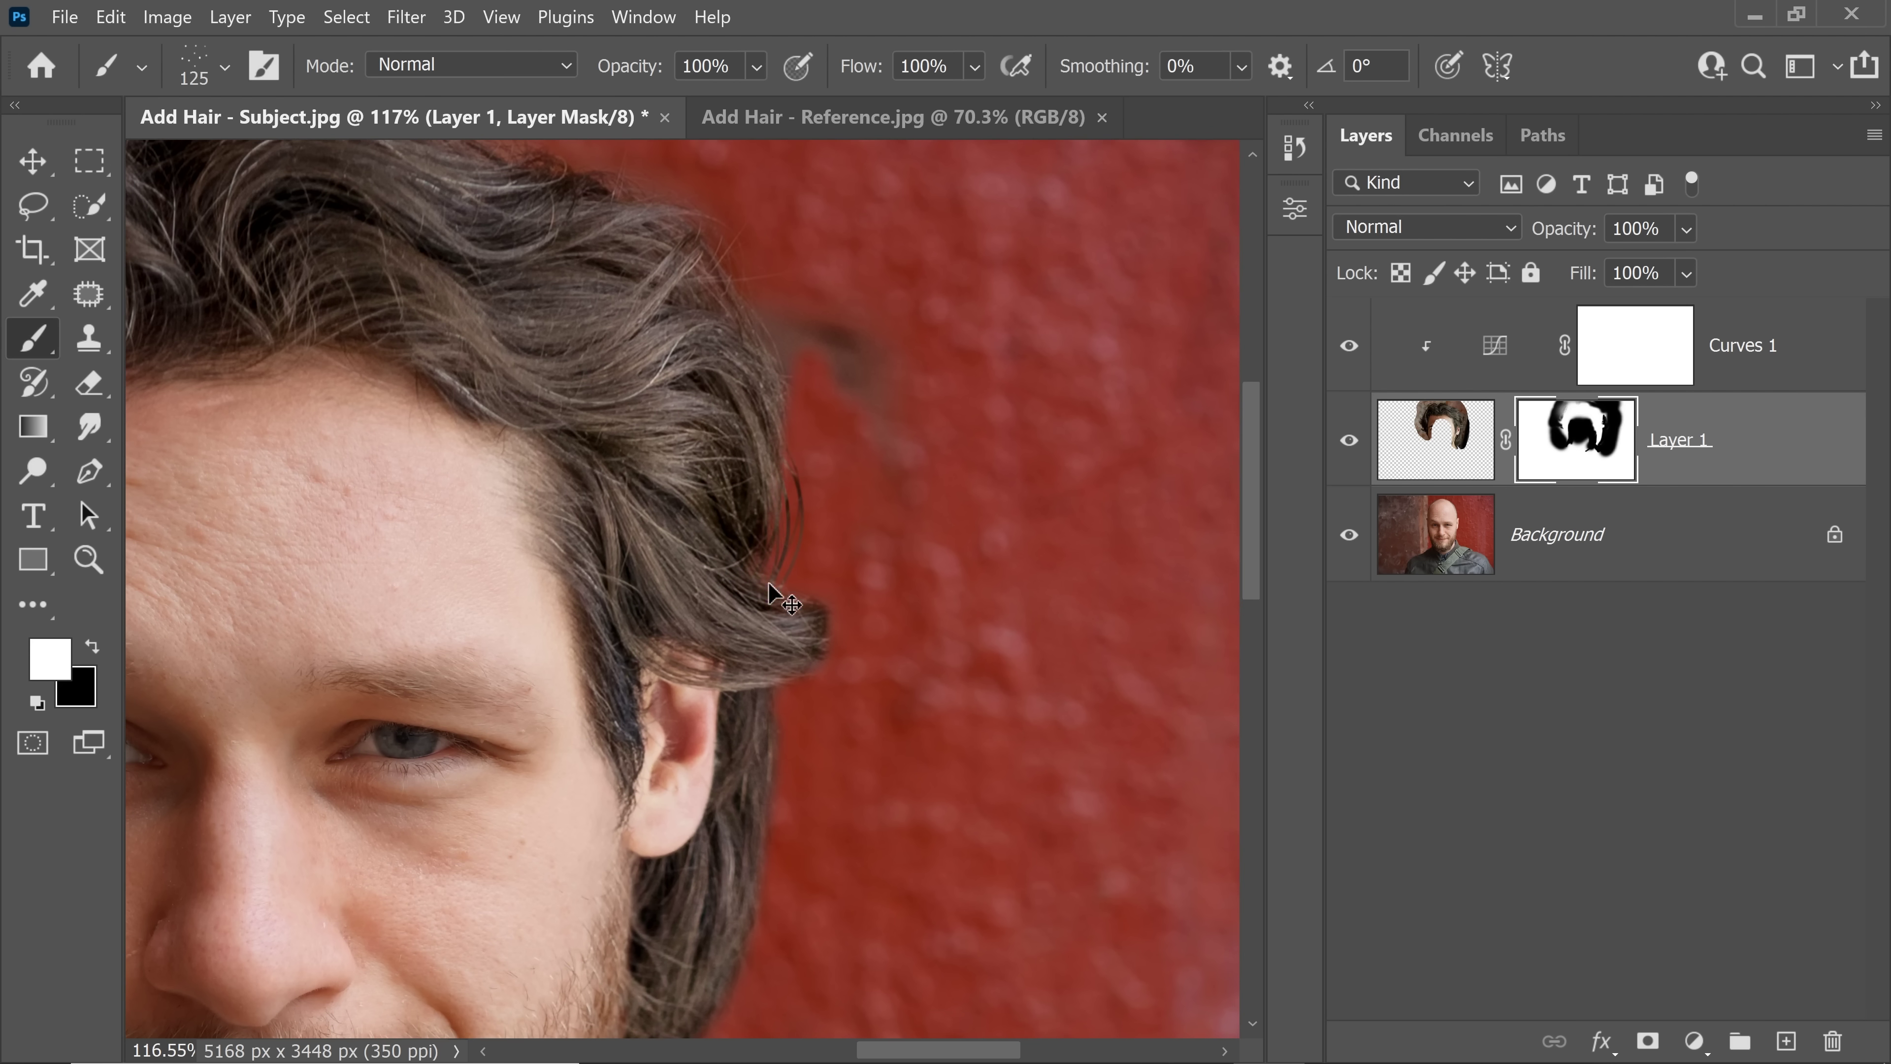
{"action": "key", "text": "bracketleft"}
{"action": "scroll", "coordinate": [767, 484], "scroll_direction": "down", "scroll_amount": 3}
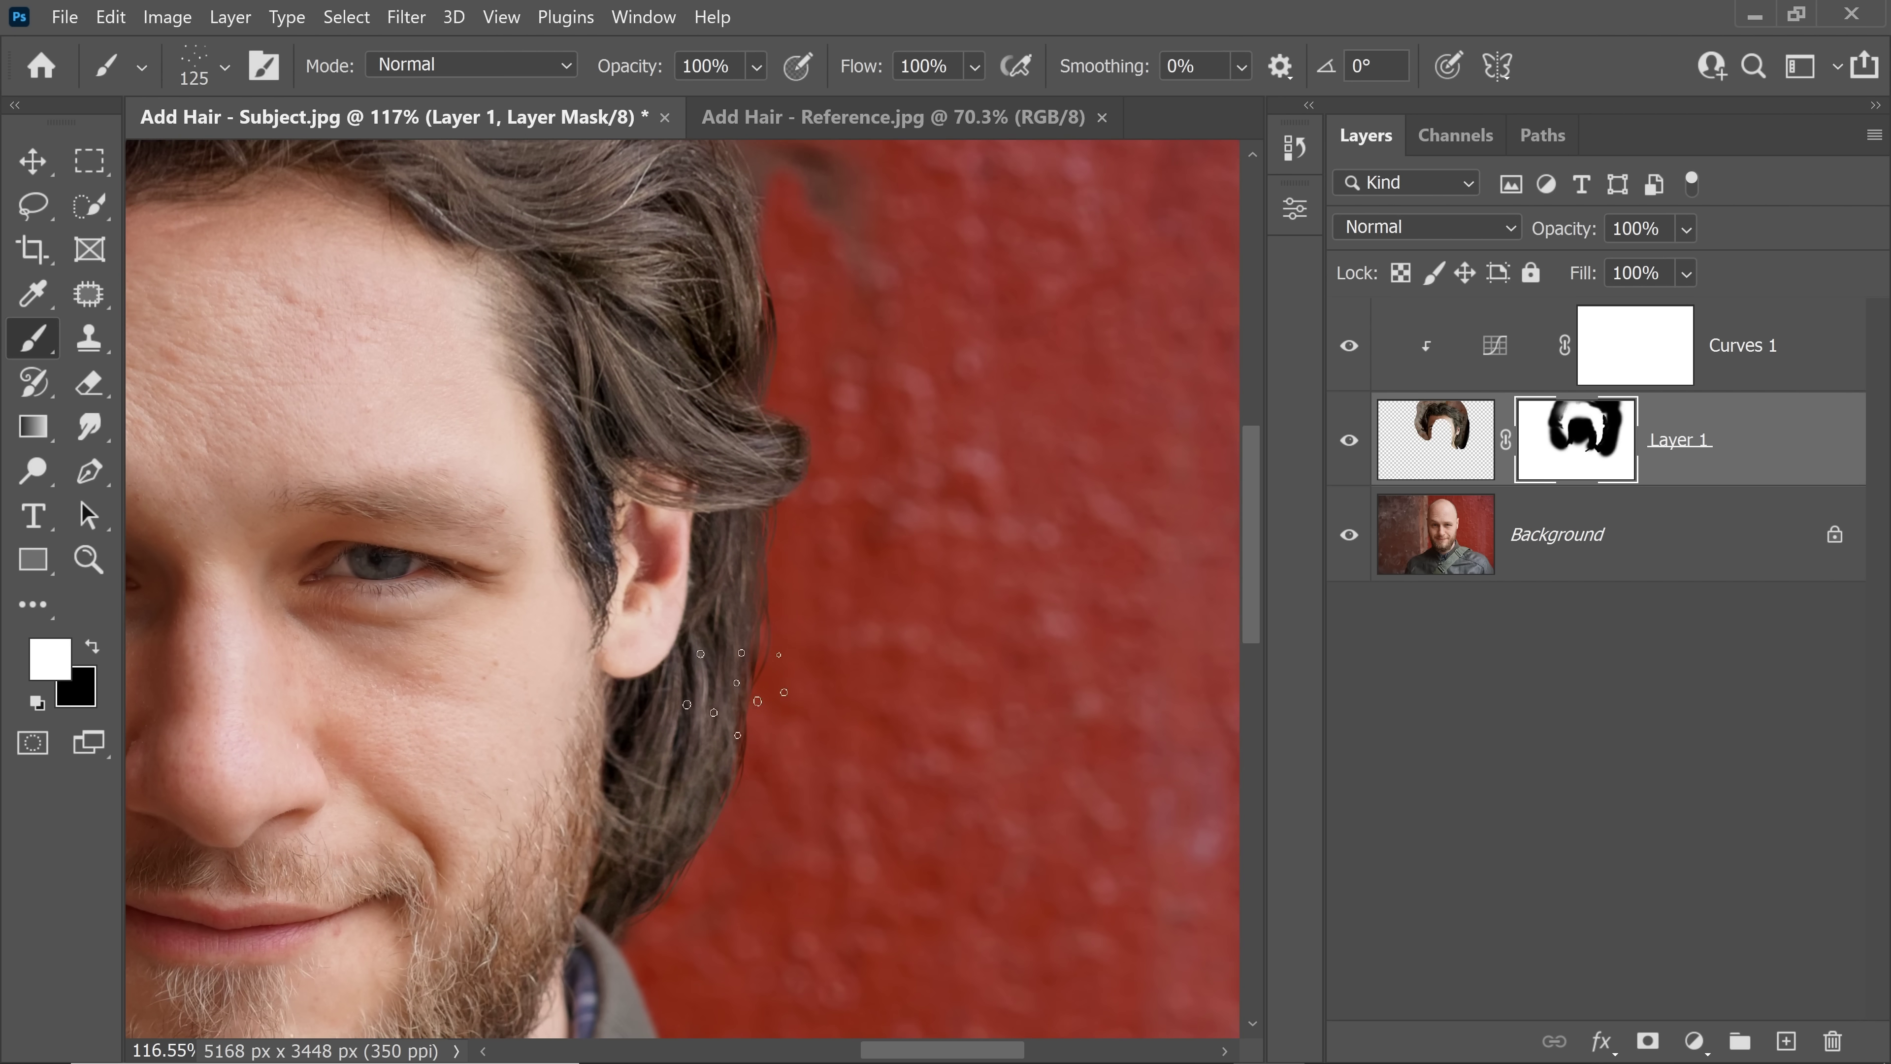
{"action": "left_click_drag", "start_coordinate": [729, 697], "coordinate": [747, 655]}
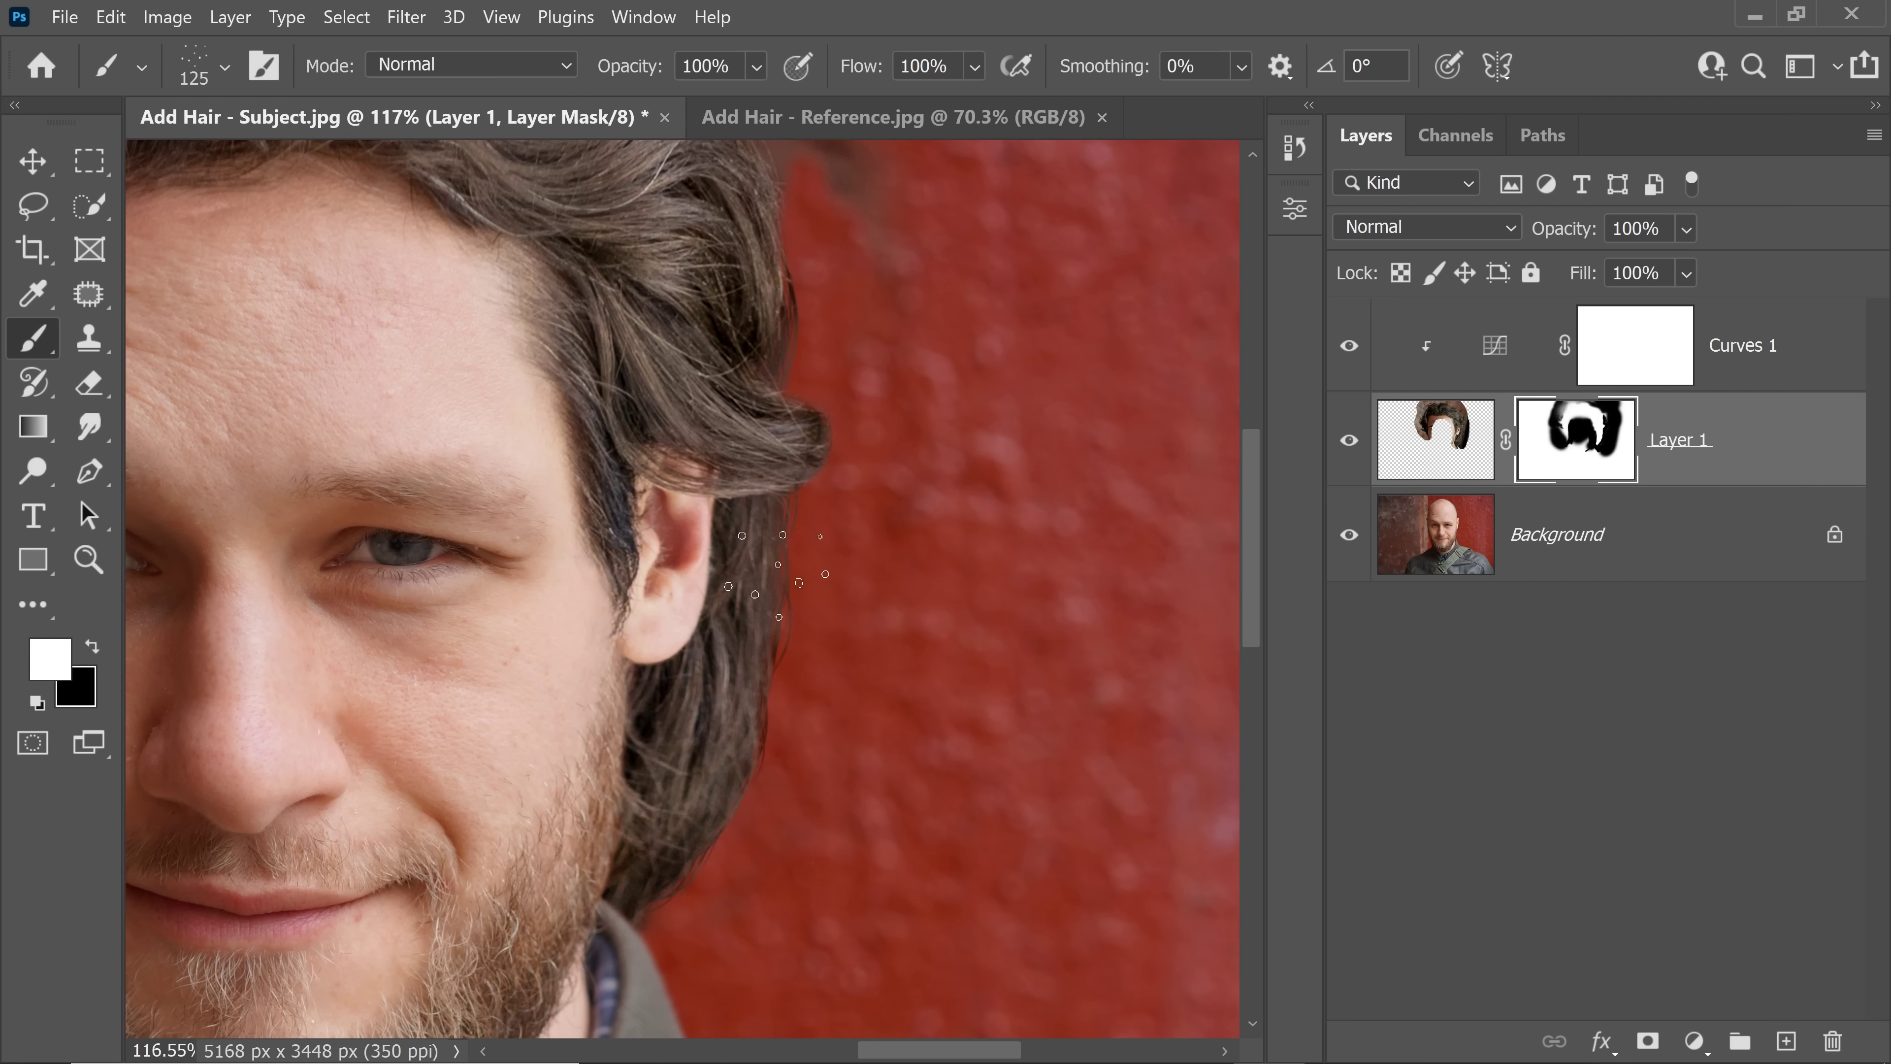
- Blur Layer 1's mask edge beside the ear and jaw with a smaller 20%-strength Blur Tool
{"action": "mouse_move", "coordinate": [89, 427]}
{"action": "left_mouse_down"}
{"action": "mouse_move", "coordinate": [192, 435]}
{"action": "mouse_move", "coordinate": [195, 465]}
{"action": "mouse_move", "coordinate": [209, 423]}
{"action": "left_mouse_up"}
{"action": "key", "text": "bracketleft"}
{"action": "key", "text": "bracketleft"}
{"action": "key", "text": "bracketleft"}
{"action": "key", "text": "bracketleft"}
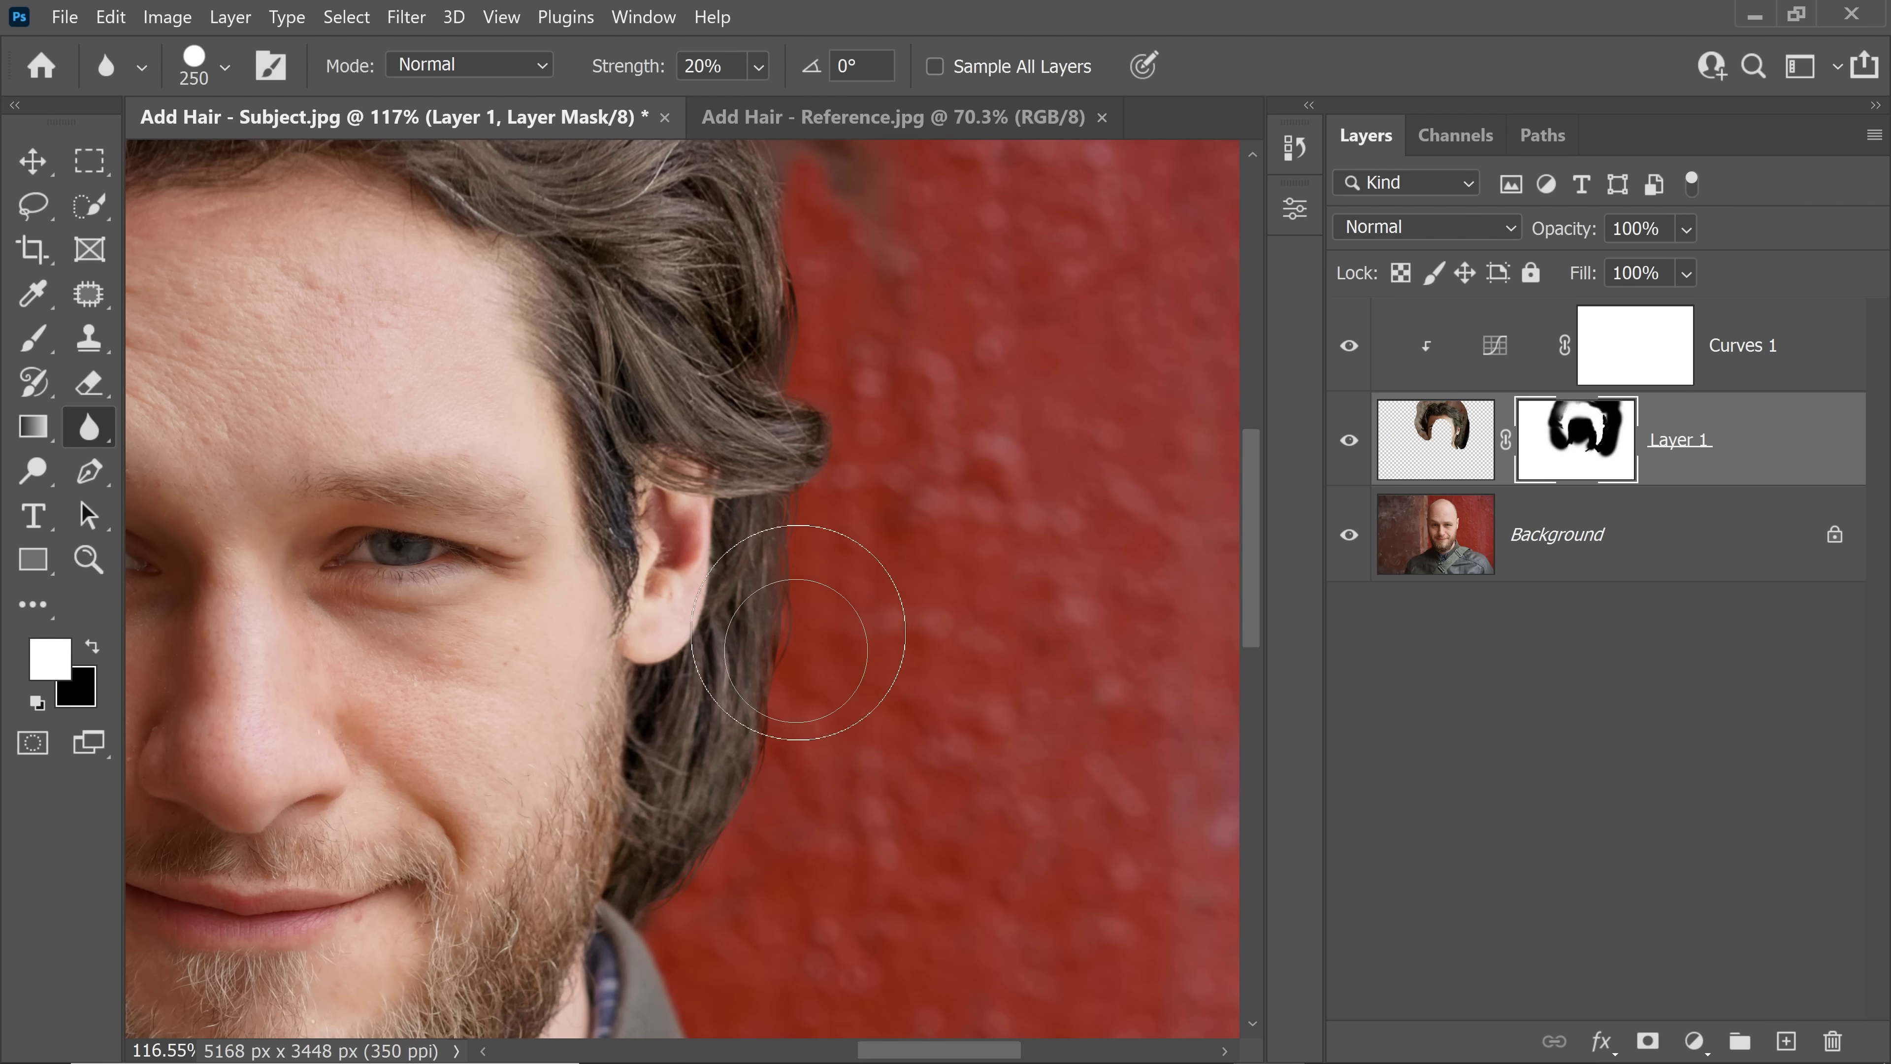
{"action": "mouse_move", "coordinate": [803, 602]}
{"action": "left_mouse_down"}
{"action": "mouse_move", "coordinate": [792, 760]}
{"action": "mouse_move", "coordinate": [809, 676]}
{"action": "mouse_move", "coordinate": [726, 865]}
{"action": "mouse_move", "coordinate": [812, 530]}
{"action": "mouse_move", "coordinate": [844, 275]}
{"action": "left_mouse_up"}
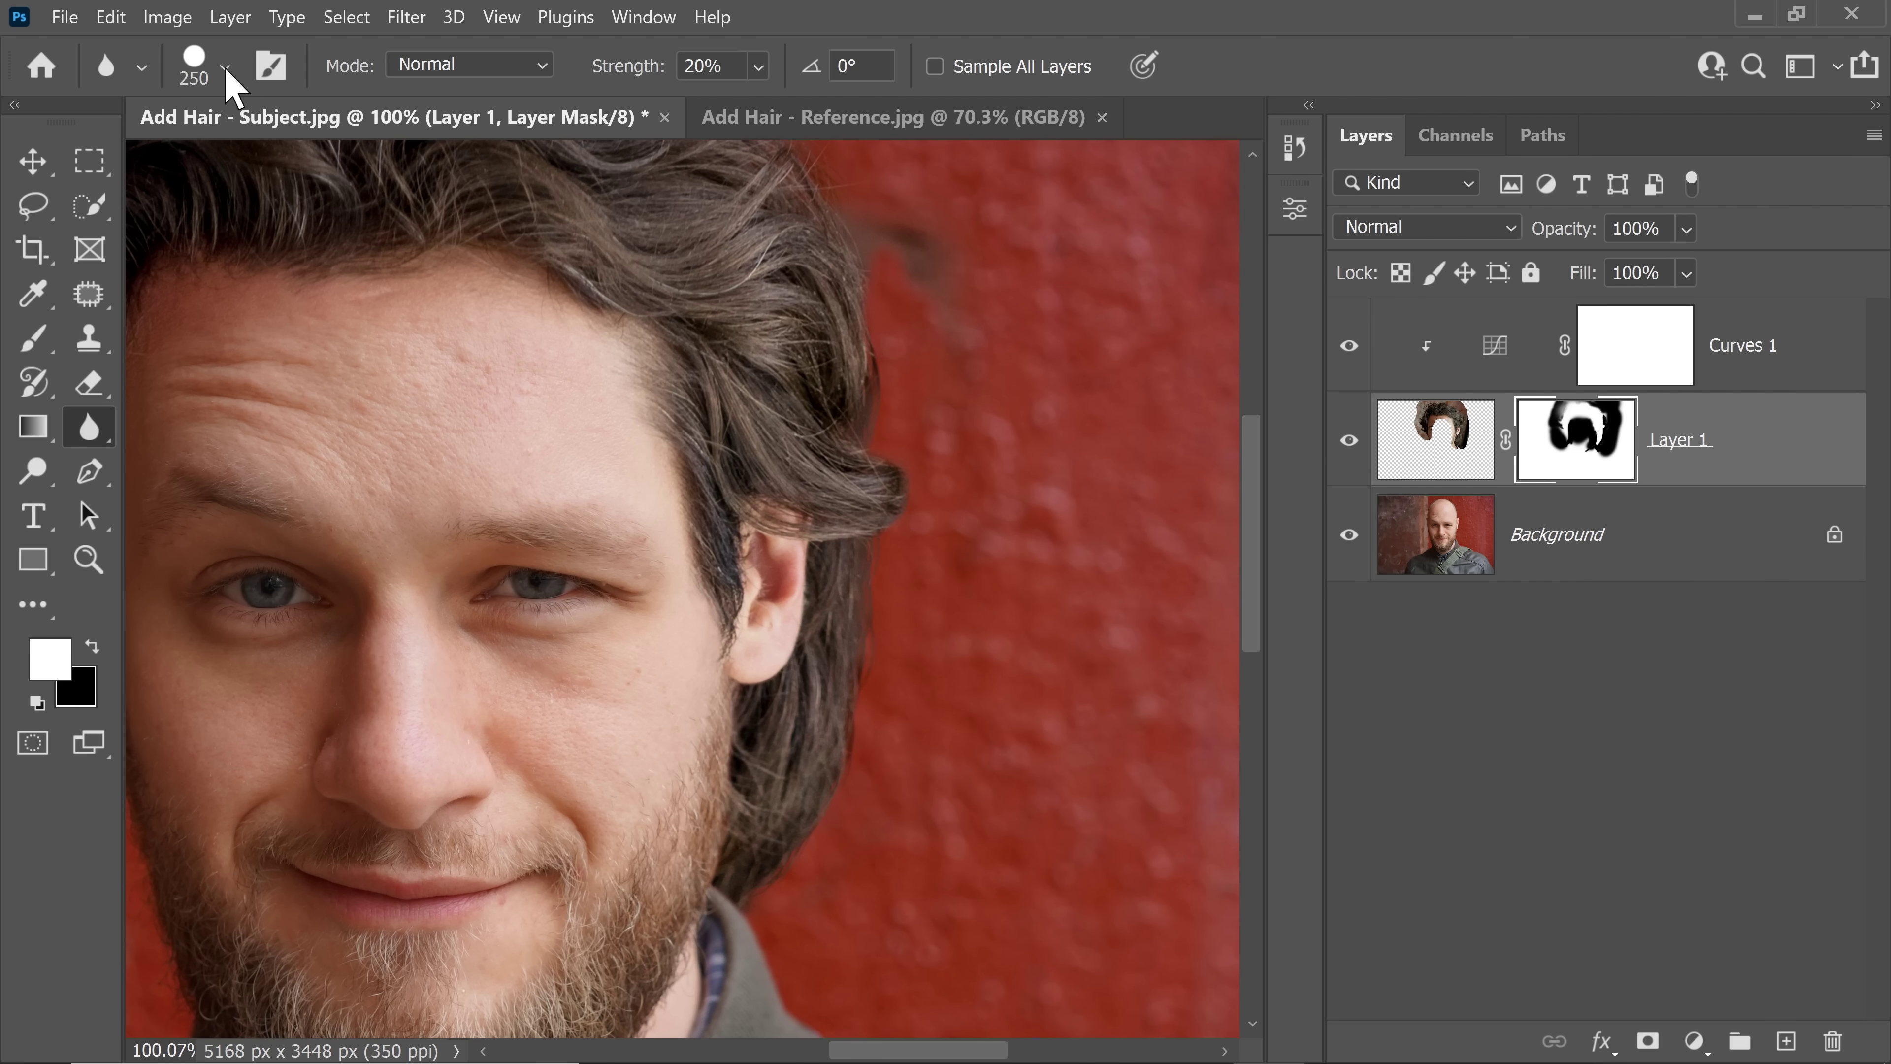
- Choose the Hair Single brush and add a new Layer 2 above Curves 1
{"action": "left_click", "coordinate": [226, 69]}
{"action": "left_click", "coordinate": [367, 594]}
{"action": "left_click", "coordinate": [1717, 439]}
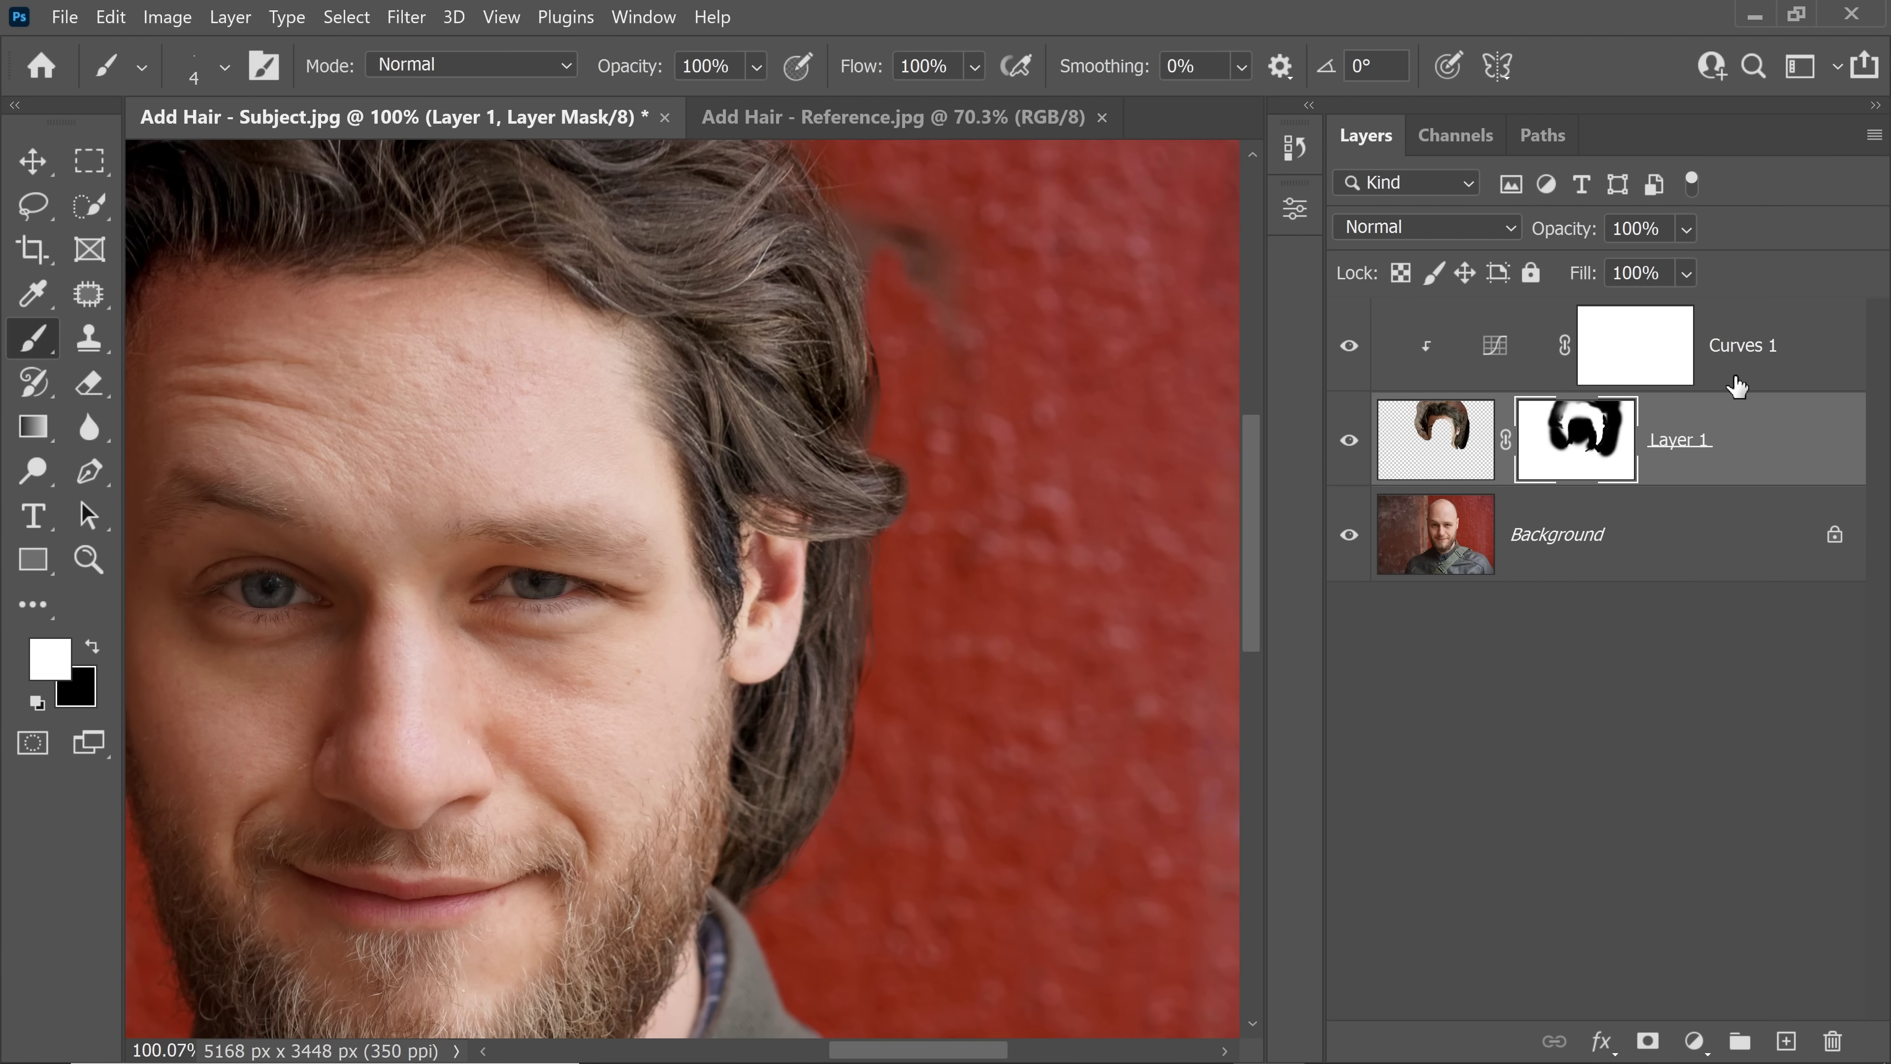
{"action": "left_click", "coordinate": [1712, 350]}
{"action": "left_click", "coordinate": [1787, 1041]}
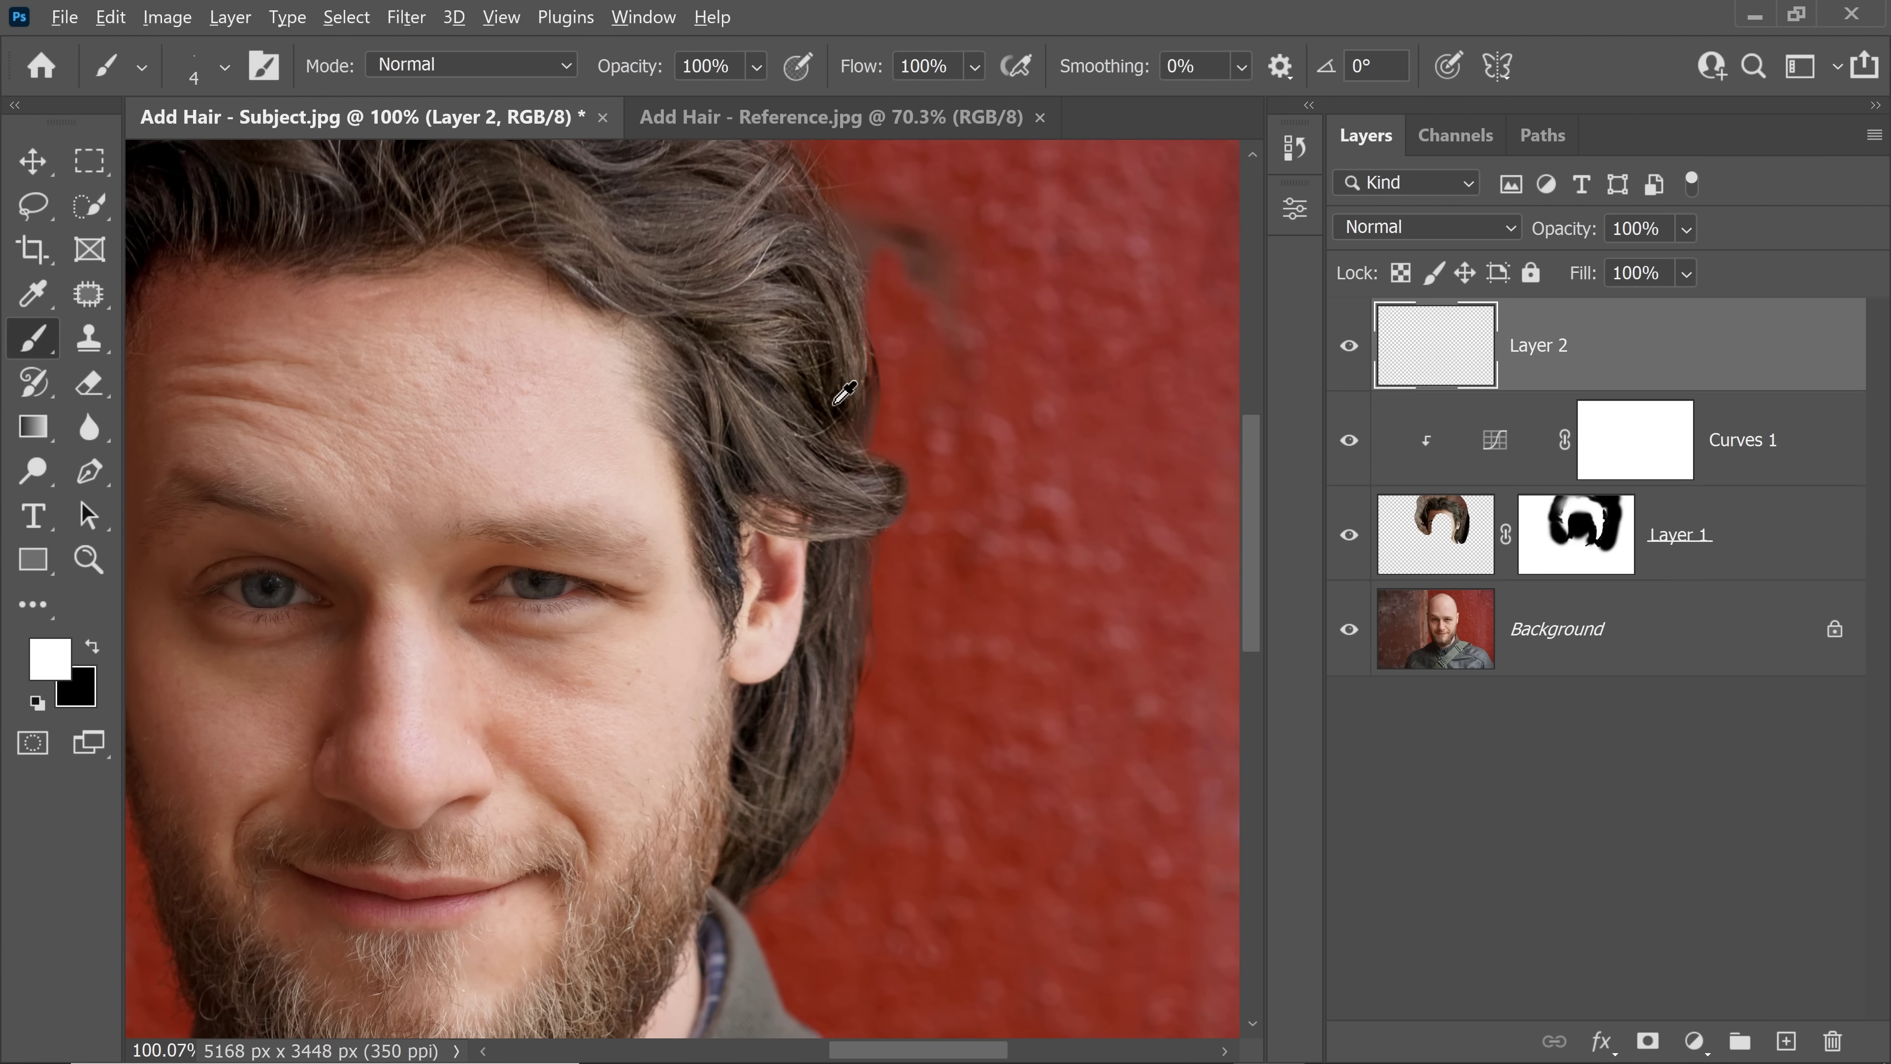
- Sample a brown hair tone as the painting colour for the strand brush
{"action": "key", "text": "bracketright"}
{"action": "key", "text": "bracketright"}
{"action": "key", "text": "bracketright"}
{"action": "left_click", "coordinate": [801, 486], "text": "alt"}
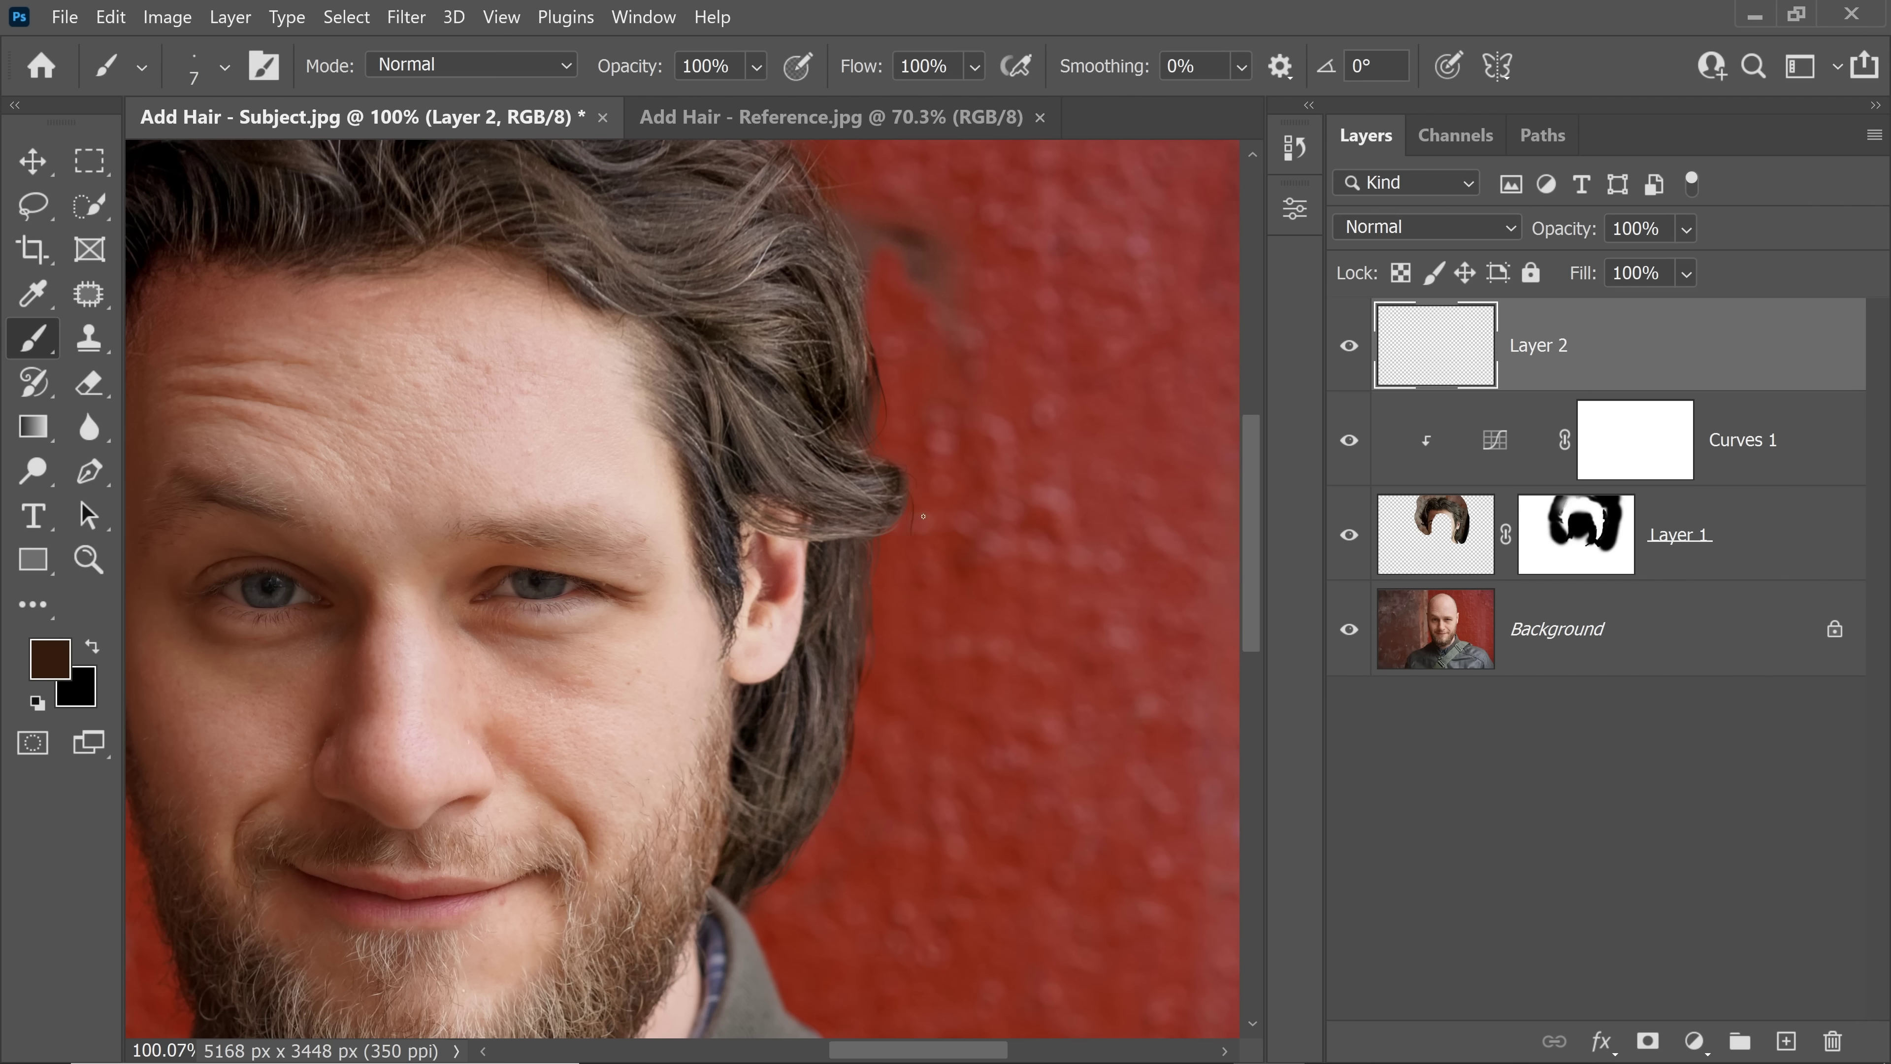
{"action": "key", "text": "bracketleft"}
{"action": "key", "text": "bracketleft"}
{"action": "left_click_drag", "start_coordinate": [874, 628], "coordinate": [968, 747]}
{"action": "left_click", "coordinate": [897, 473], "text": "alt"}
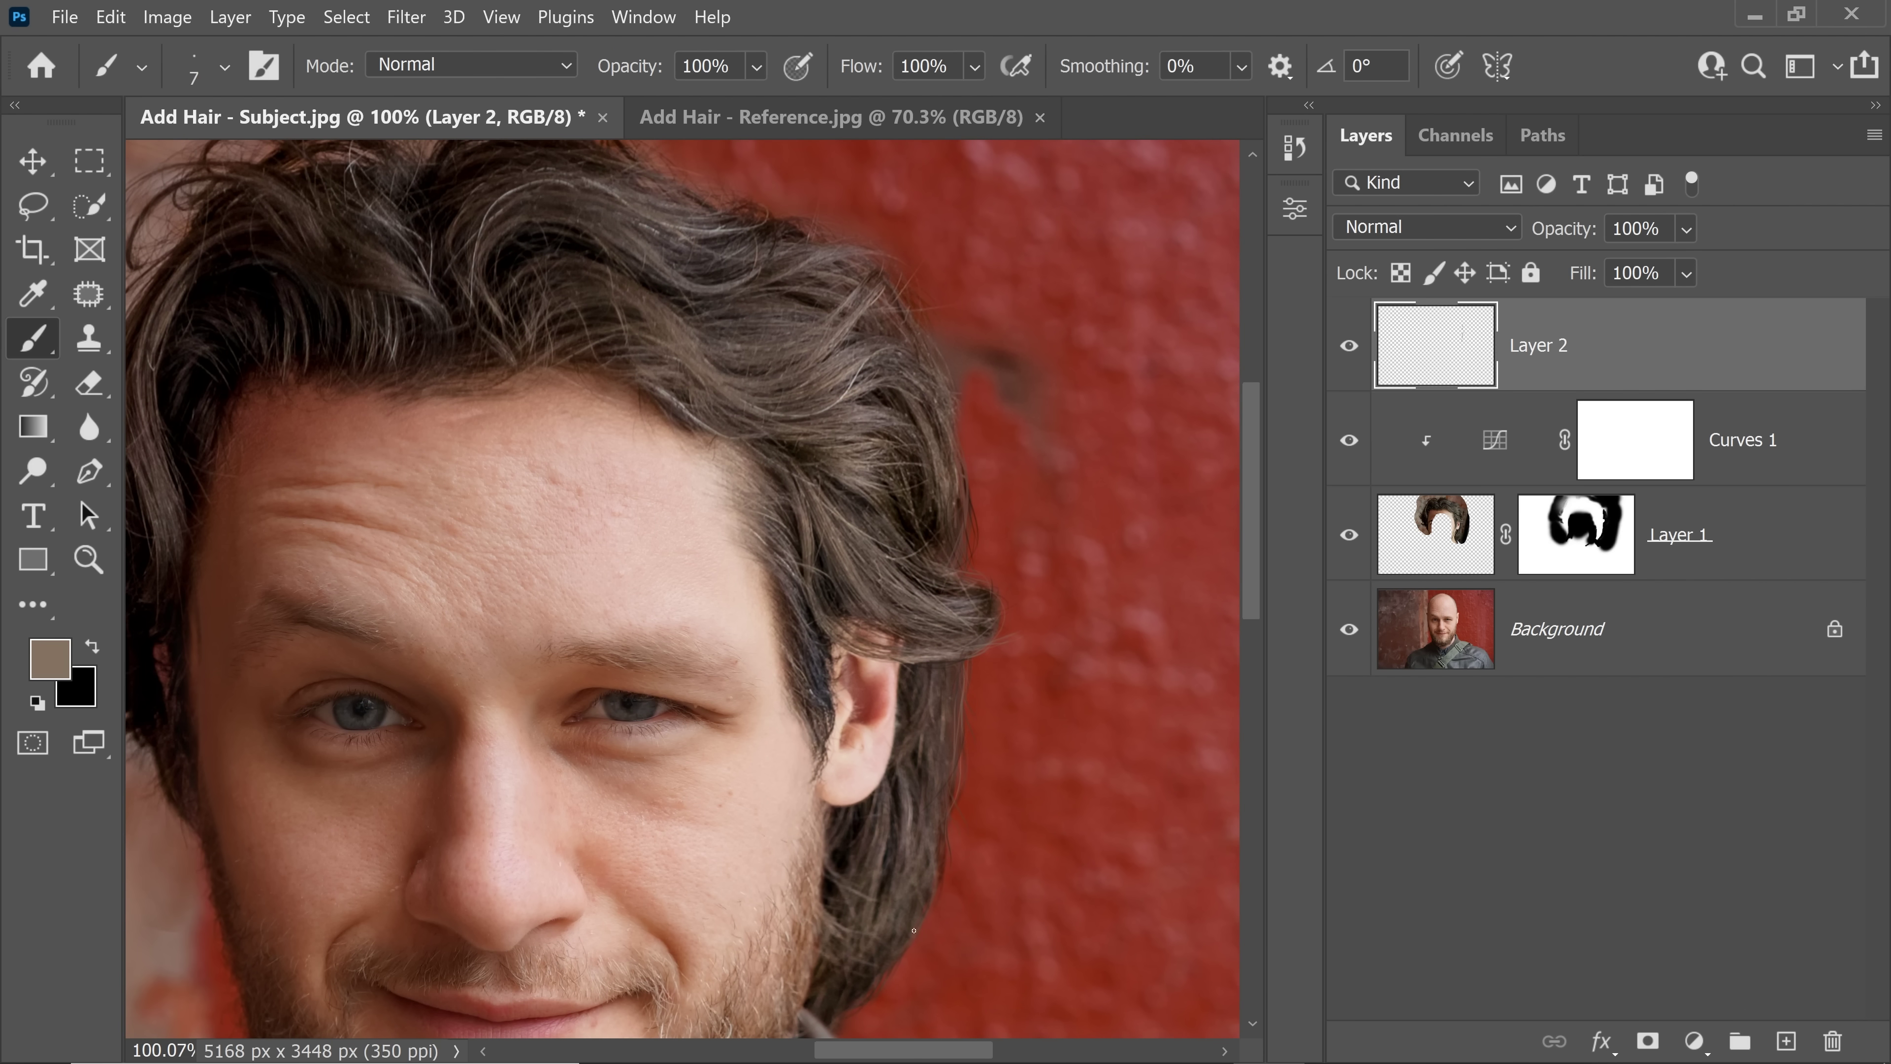
{"action": "scroll", "coordinate": [891, 986], "scroll_direction": "down", "scroll_amount": 2}
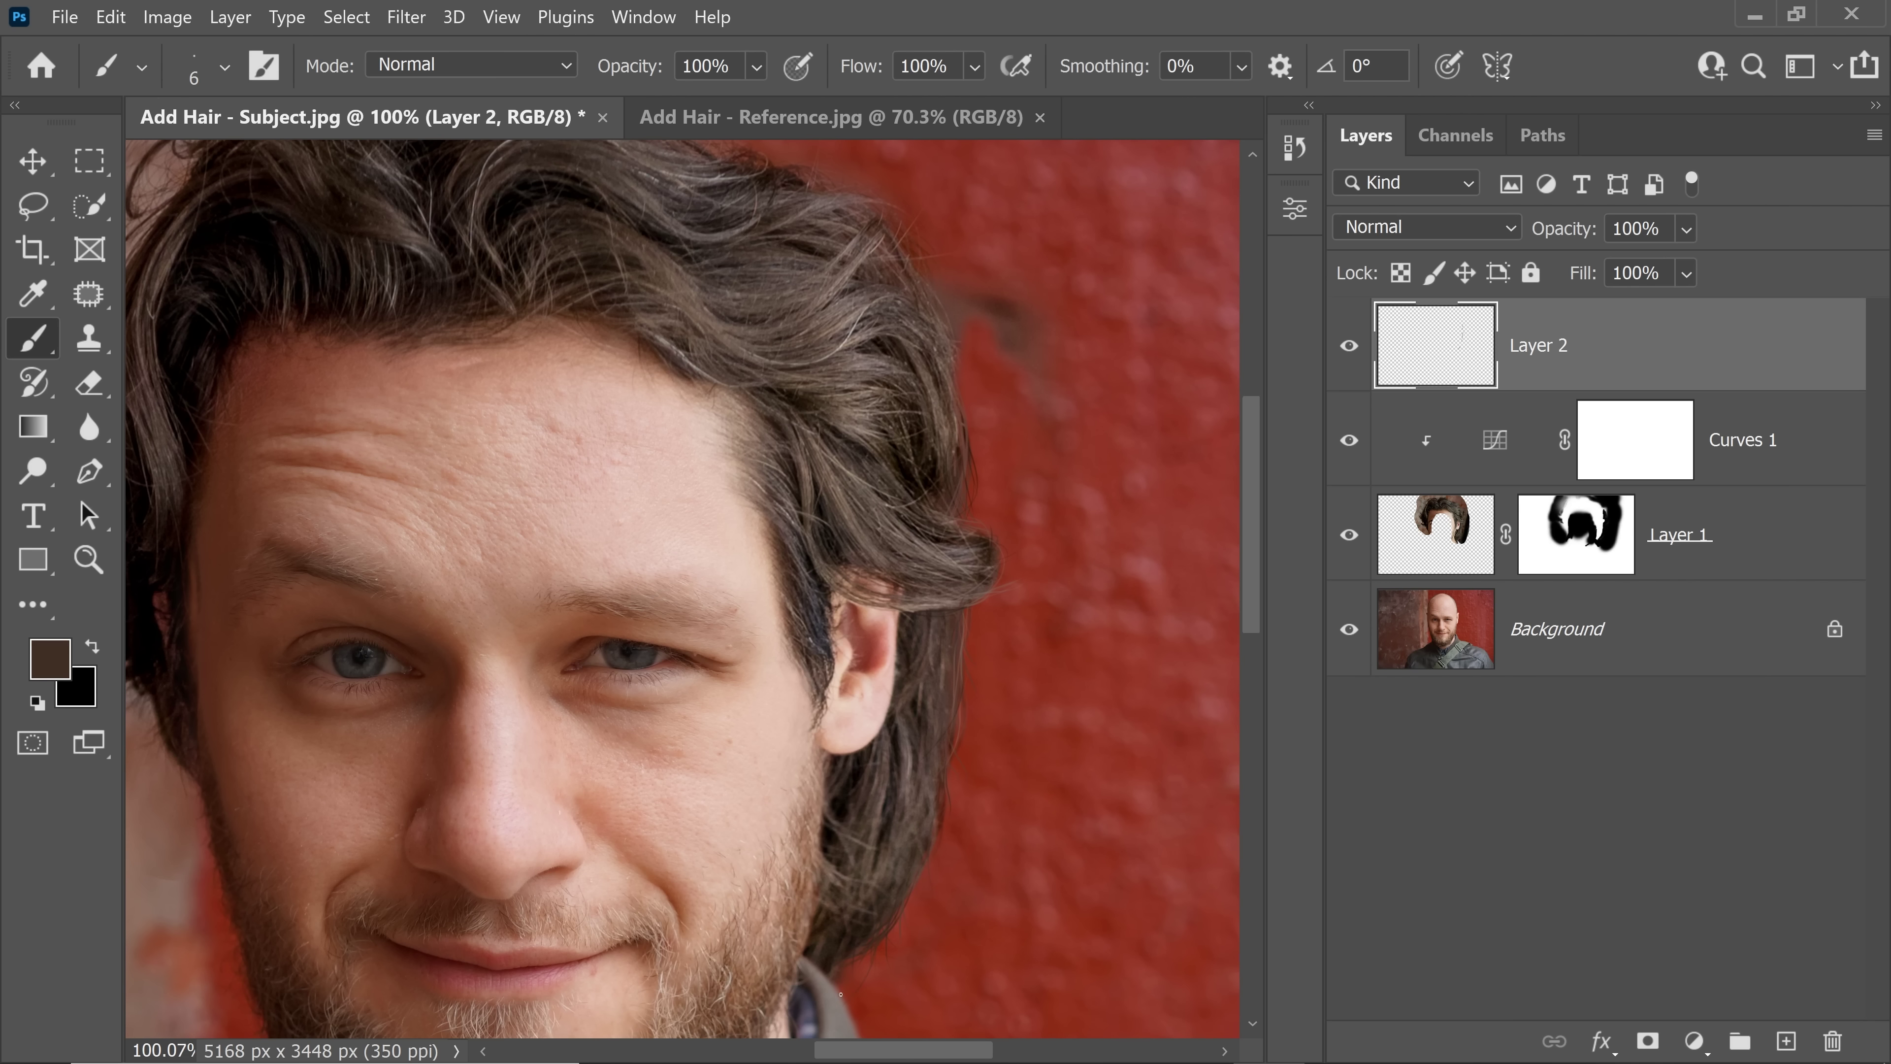